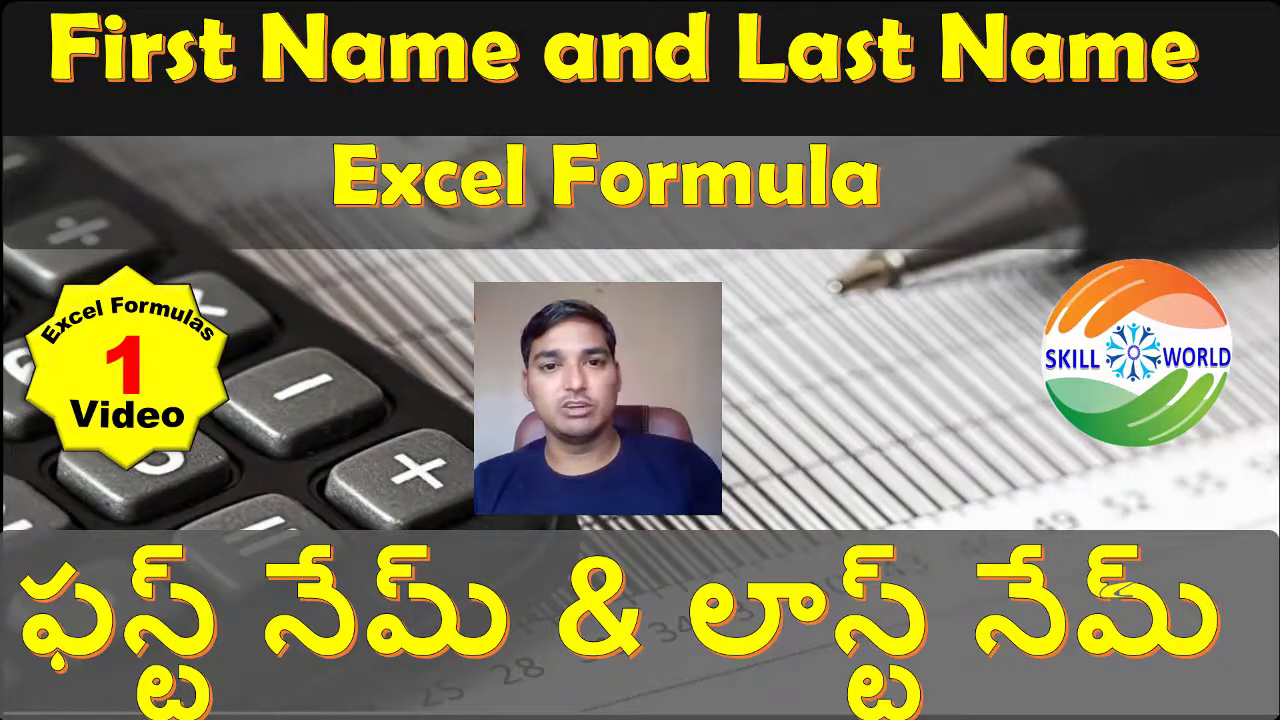
Switch from the presentation to the Excel workbook with the CONCAT, PROPER and TRIM name tables
key("alt+Tab")
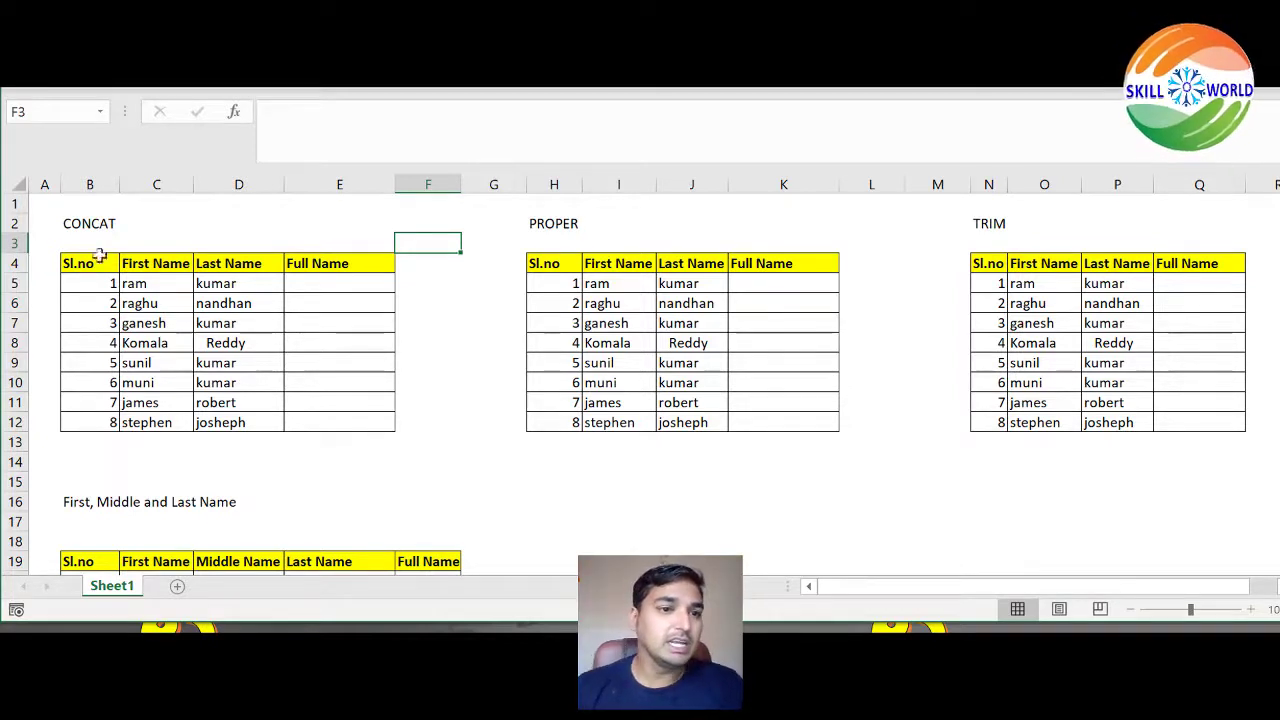
left_click(80, 226)
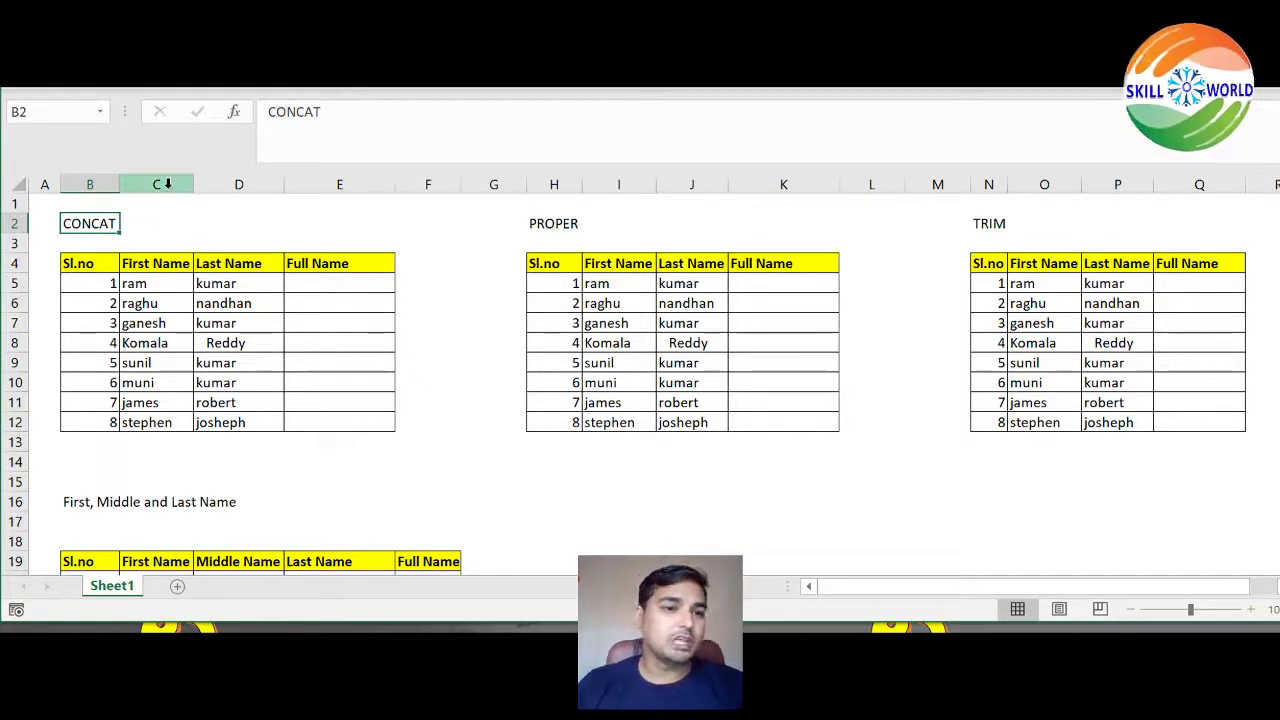
left_click_drag(157, 283, 155, 420)
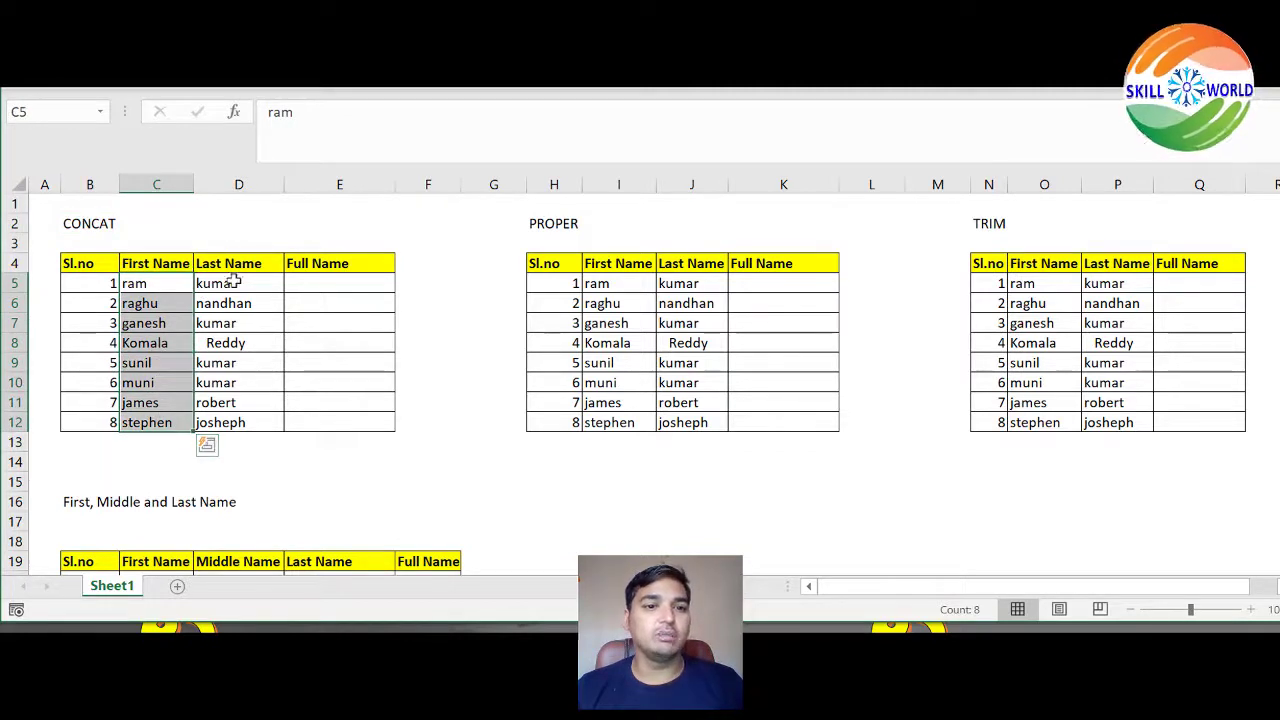
left_click_drag(233, 283, 237, 424)
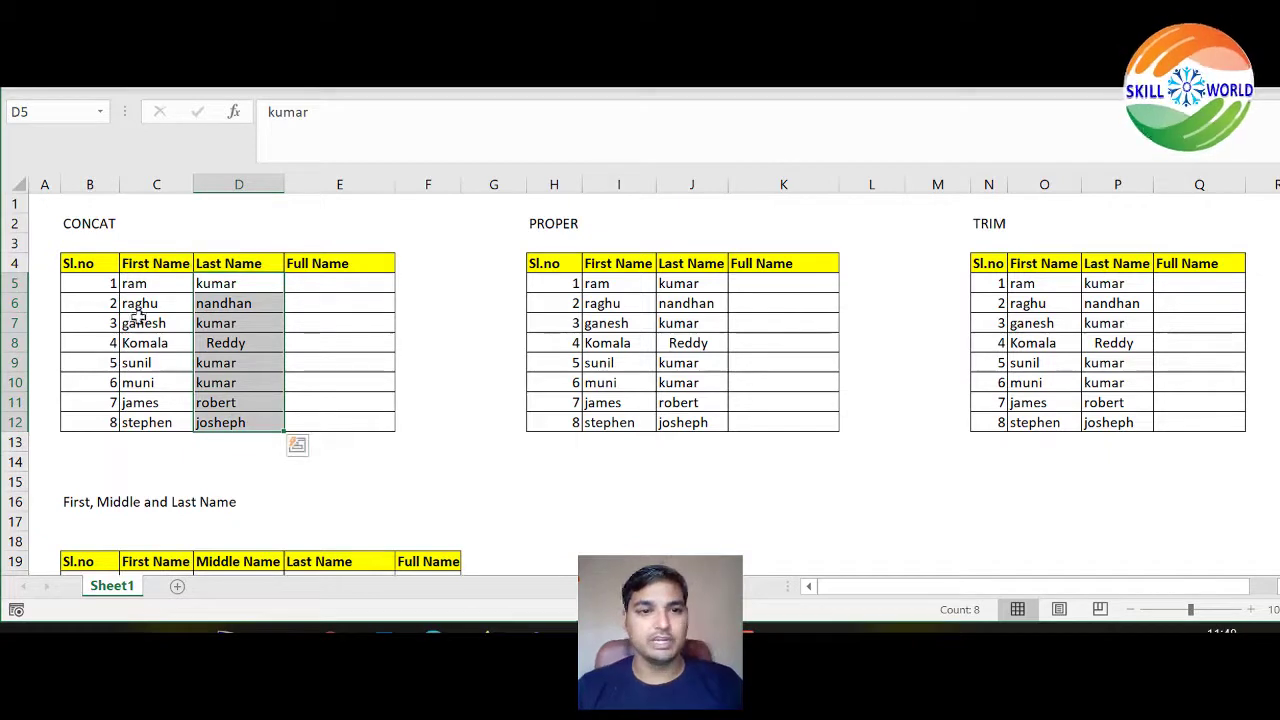
left_click(327, 283)
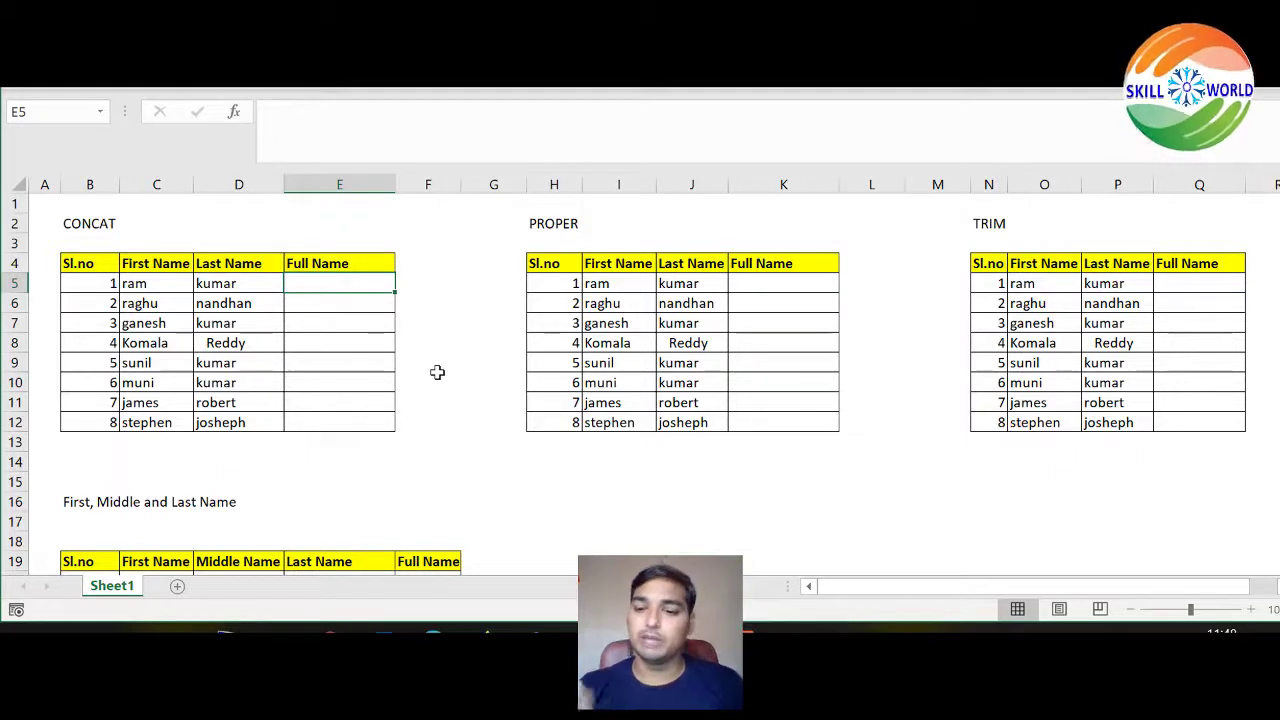
Enter =CONCAT(C5,D5) in E5 to join the first and last name as 'ramkumar'
type("=")
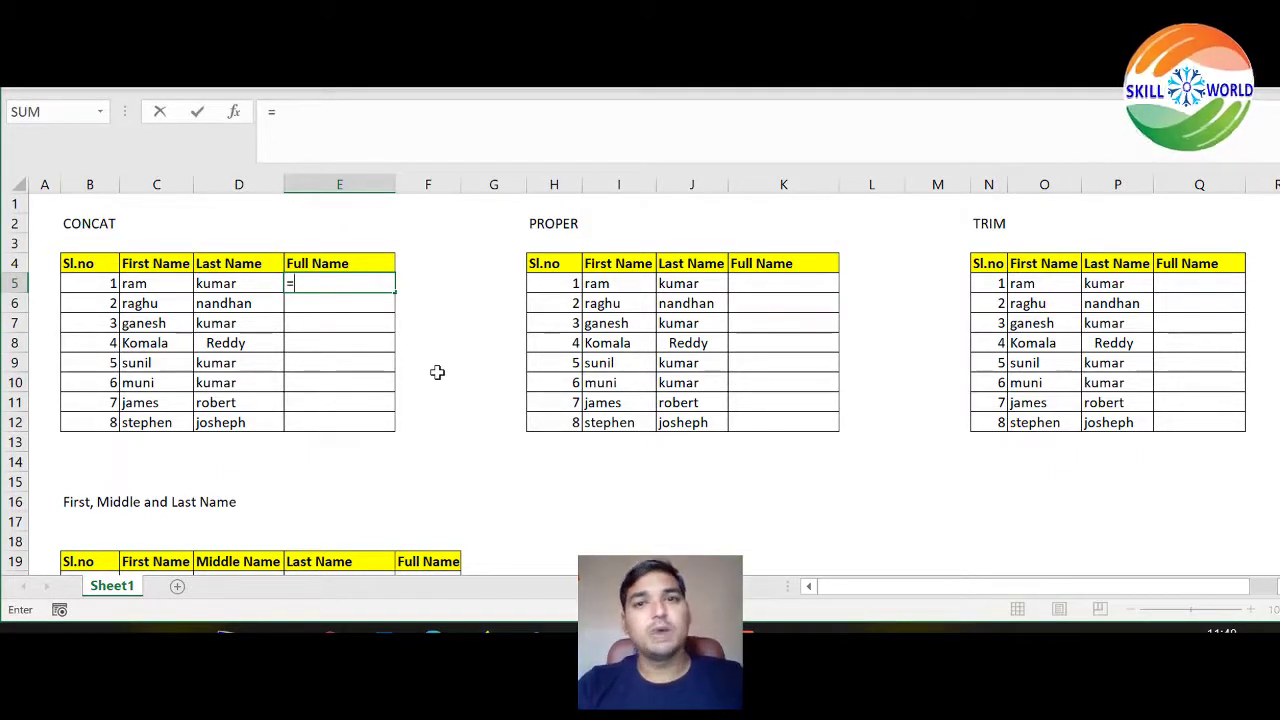
type("c")
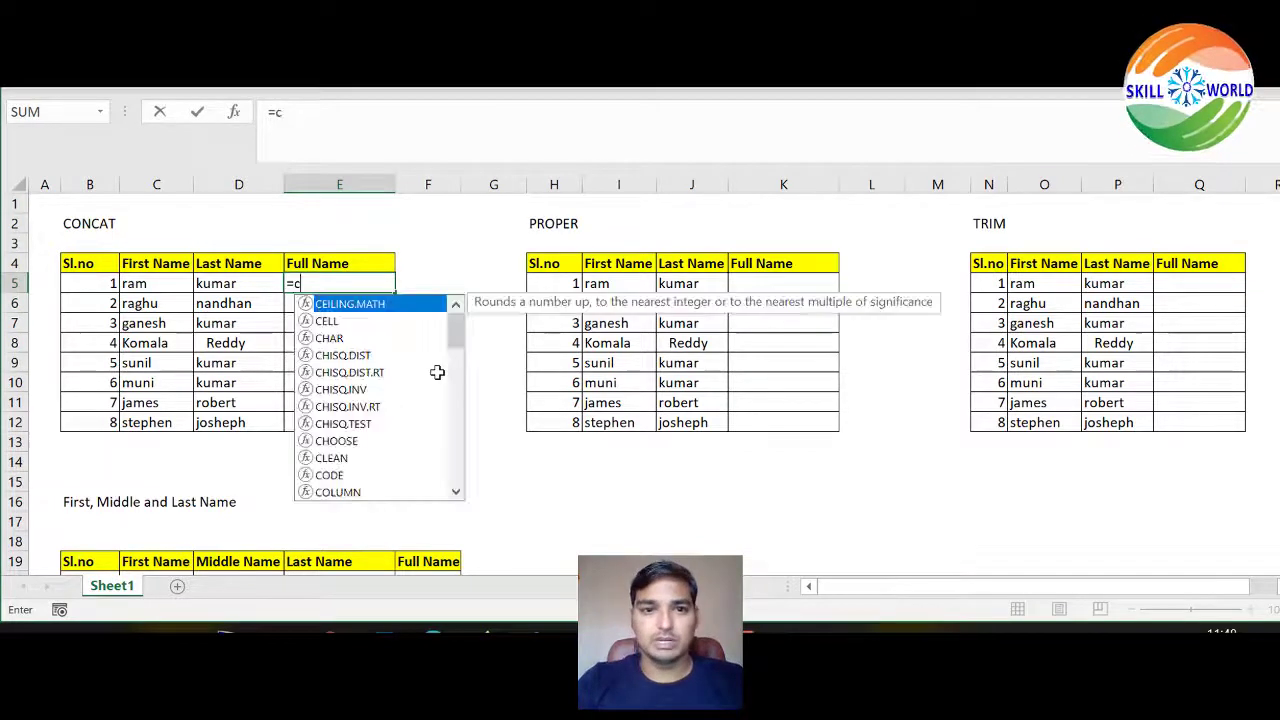
type("o")
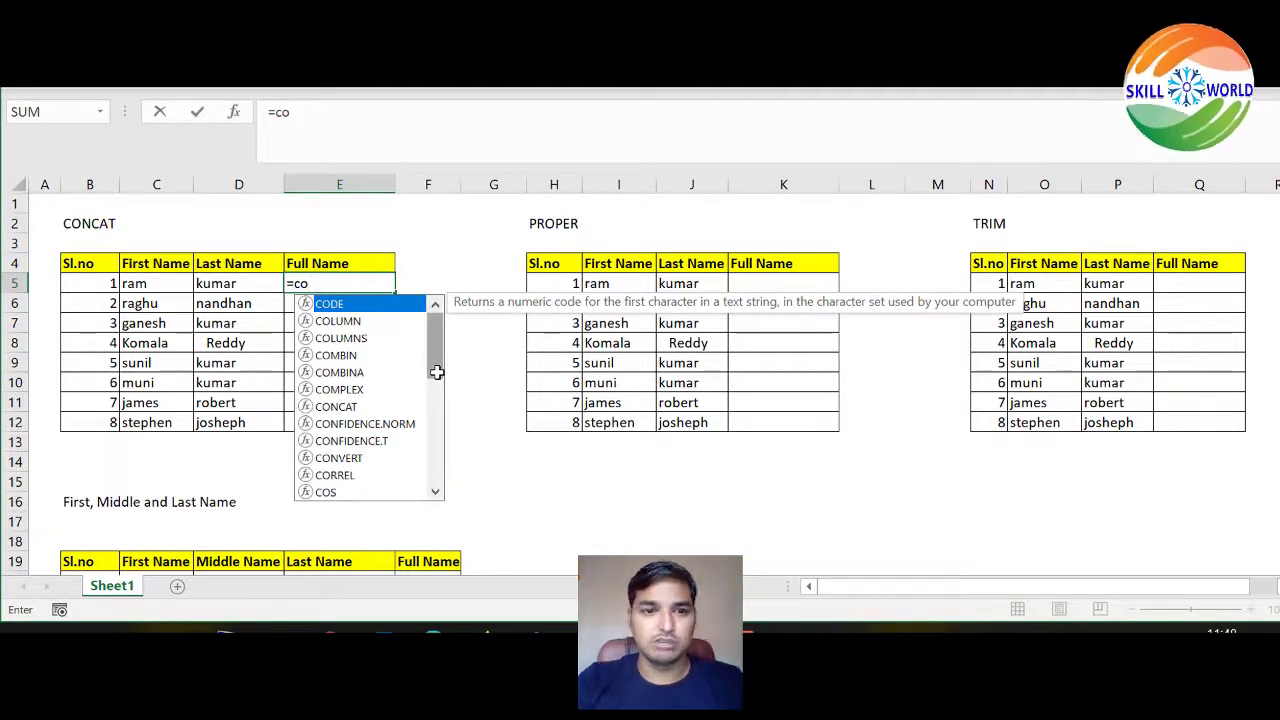
type("ncat")
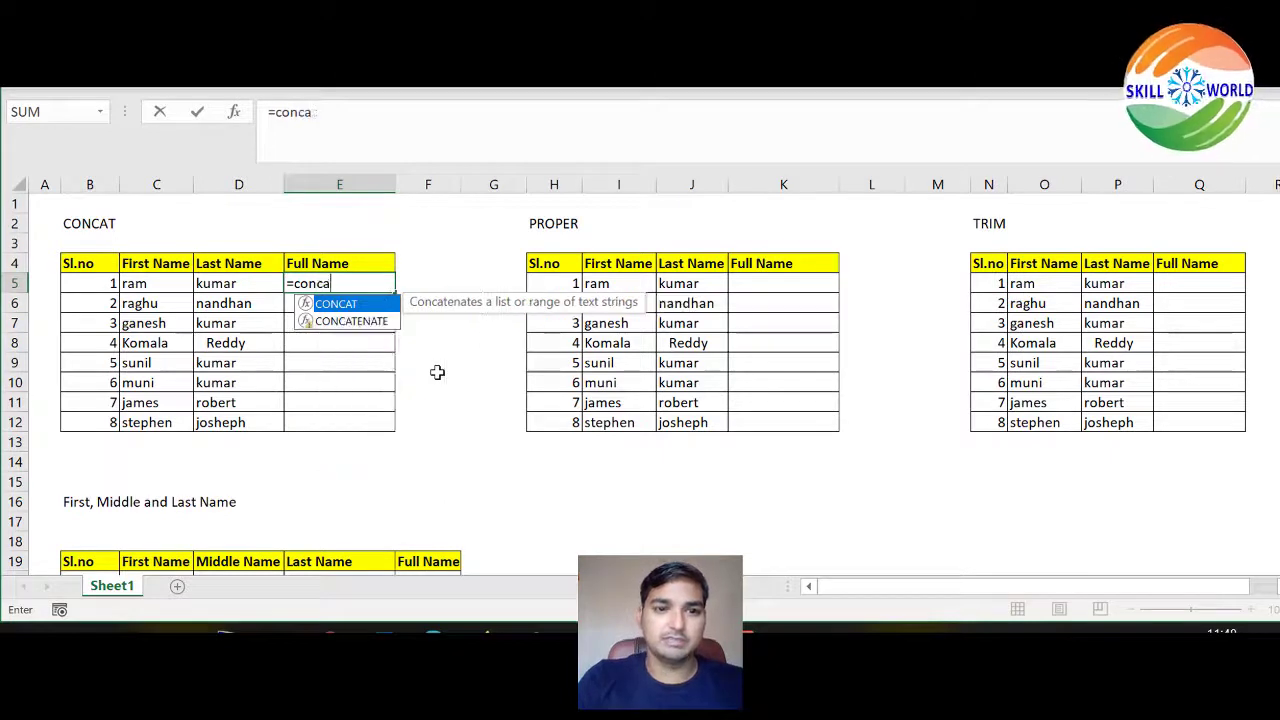
type("(")
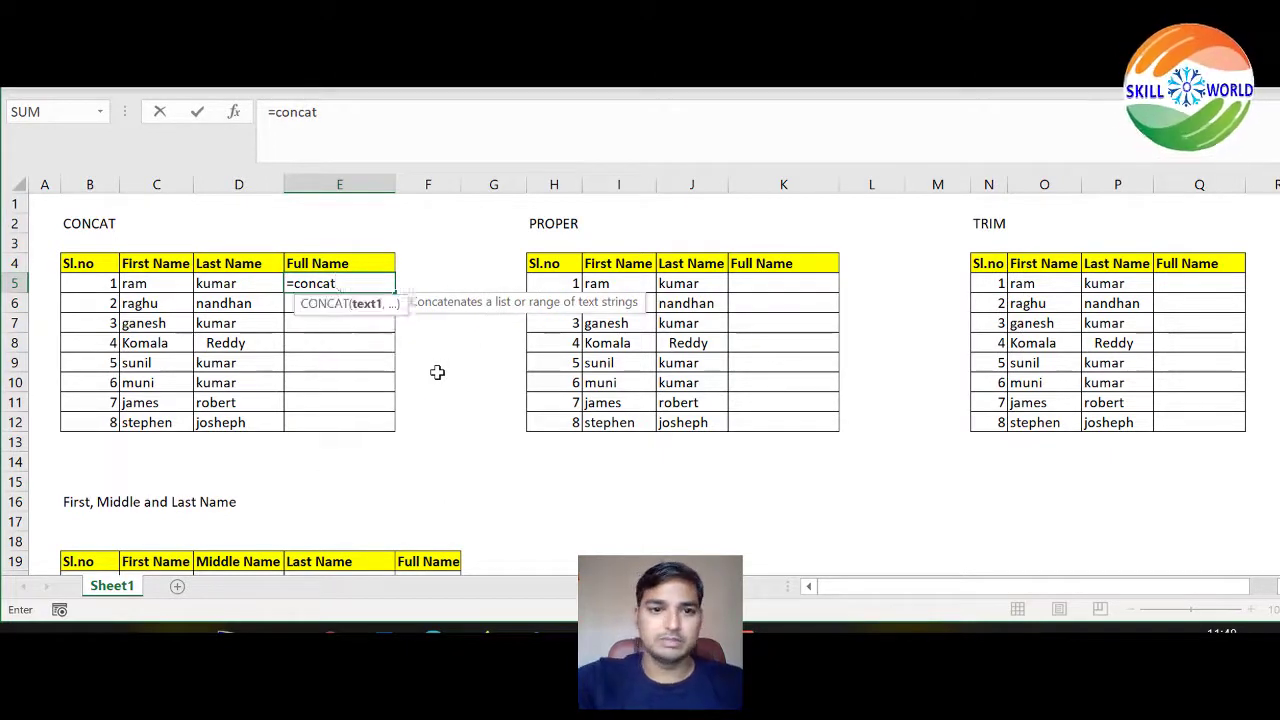
left_click(147, 286)
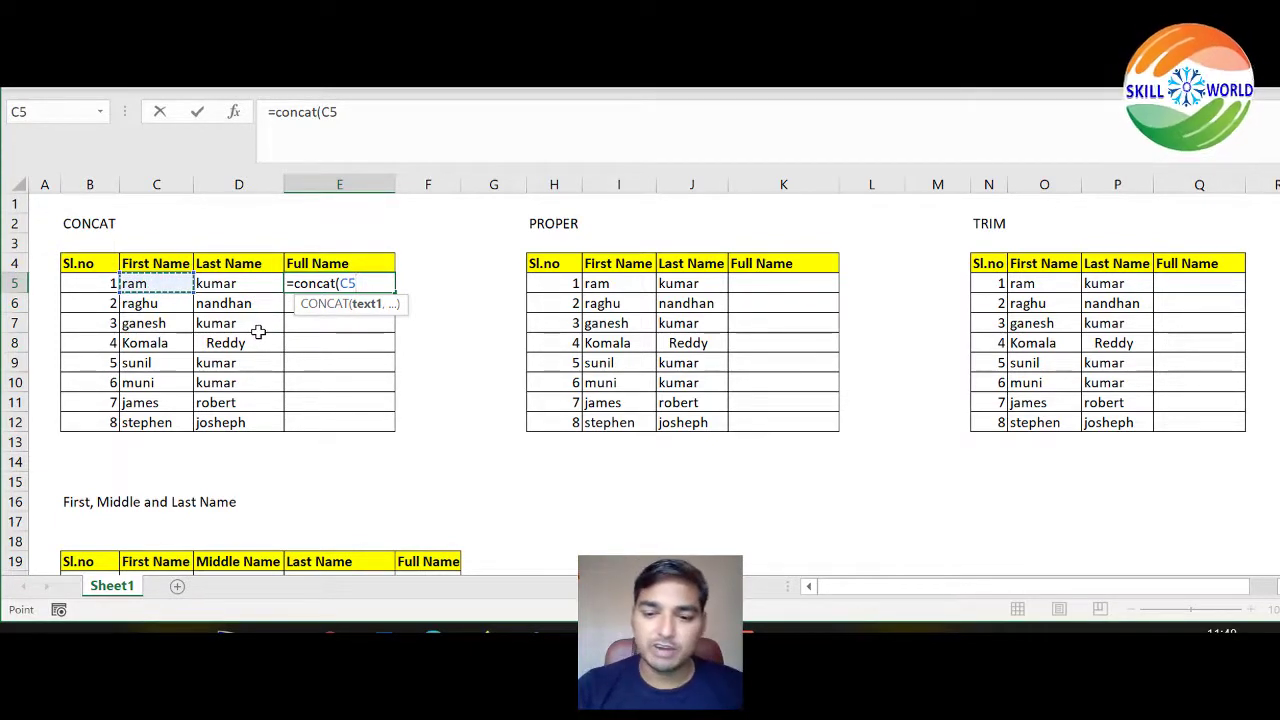
type(",")
left_click(222, 288)
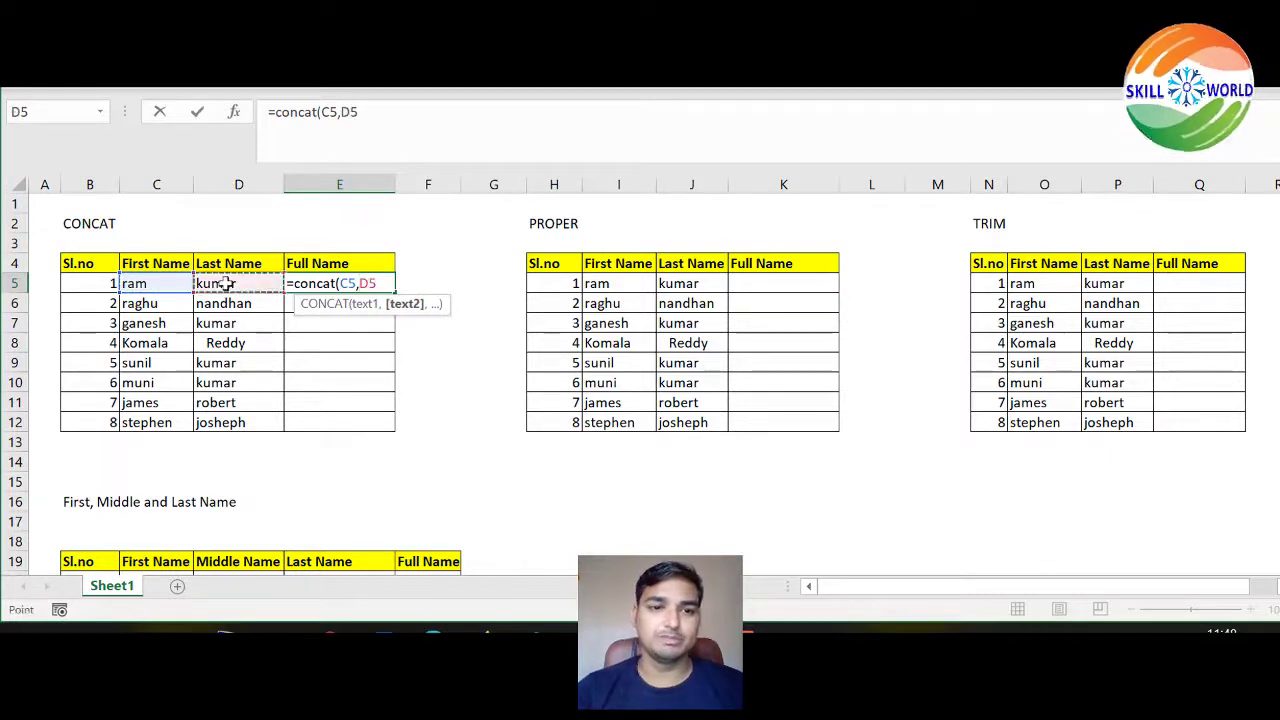
type(")")
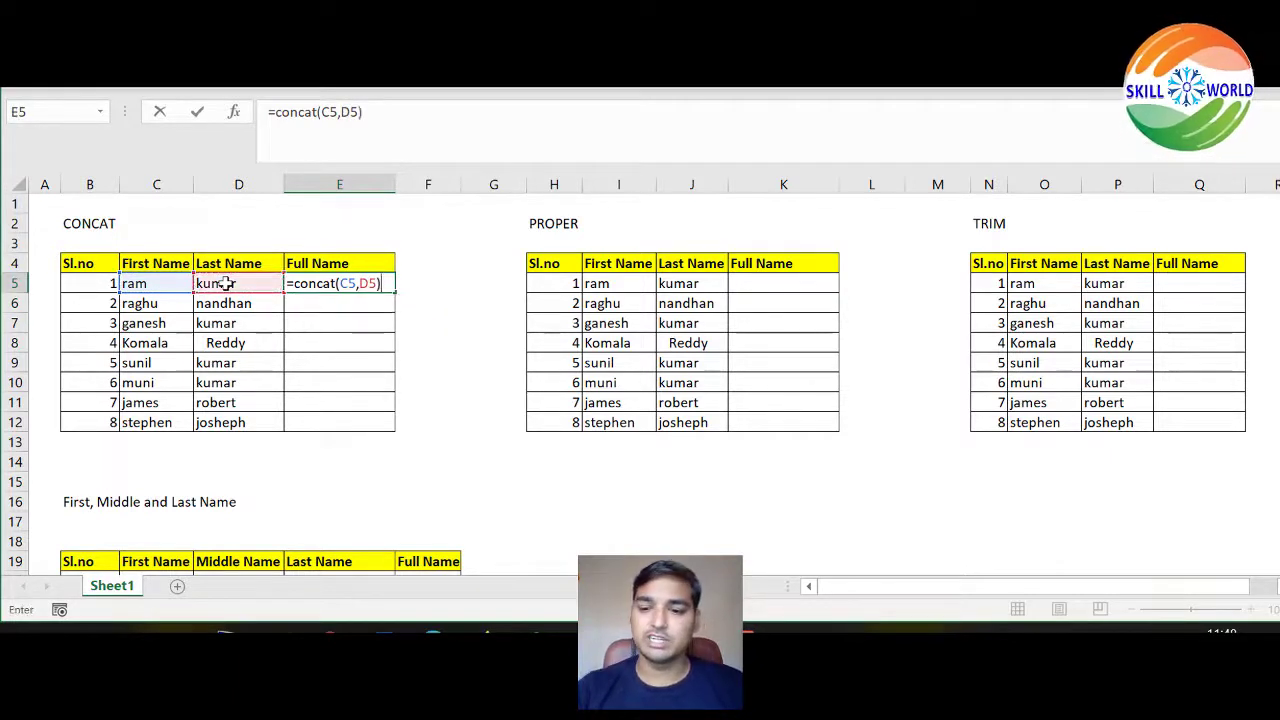
key("Return")
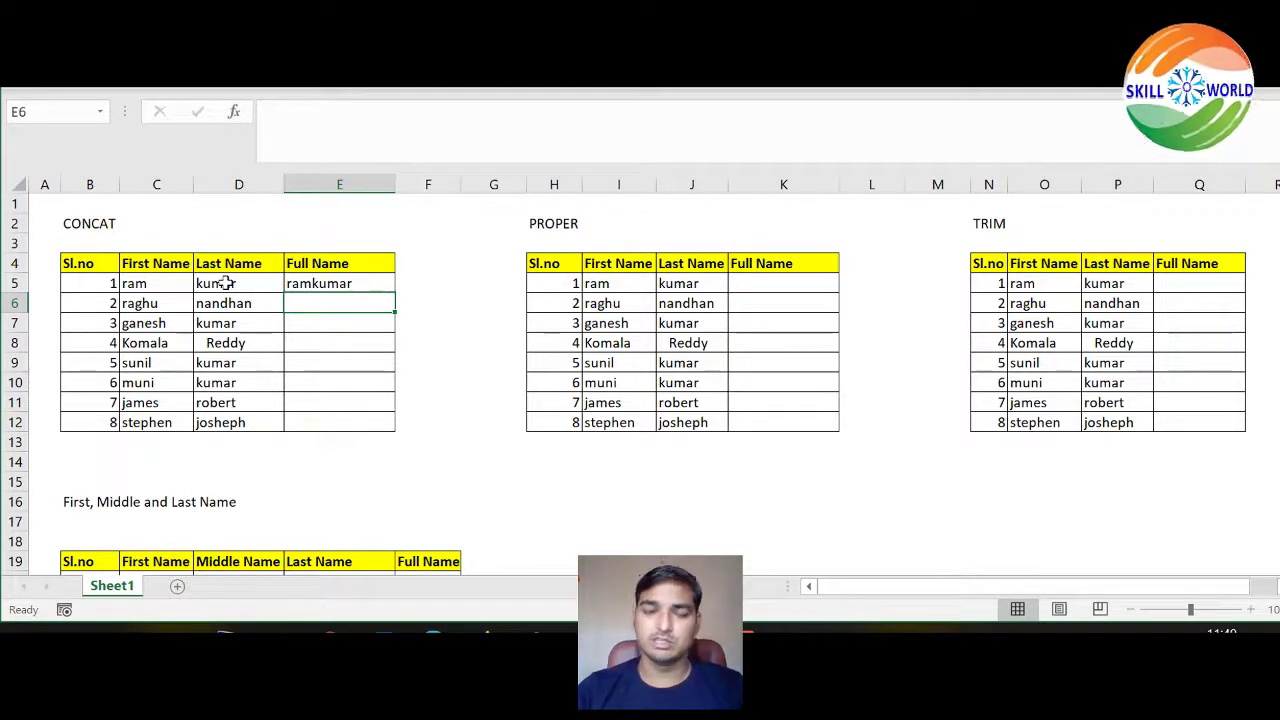
key("Up")
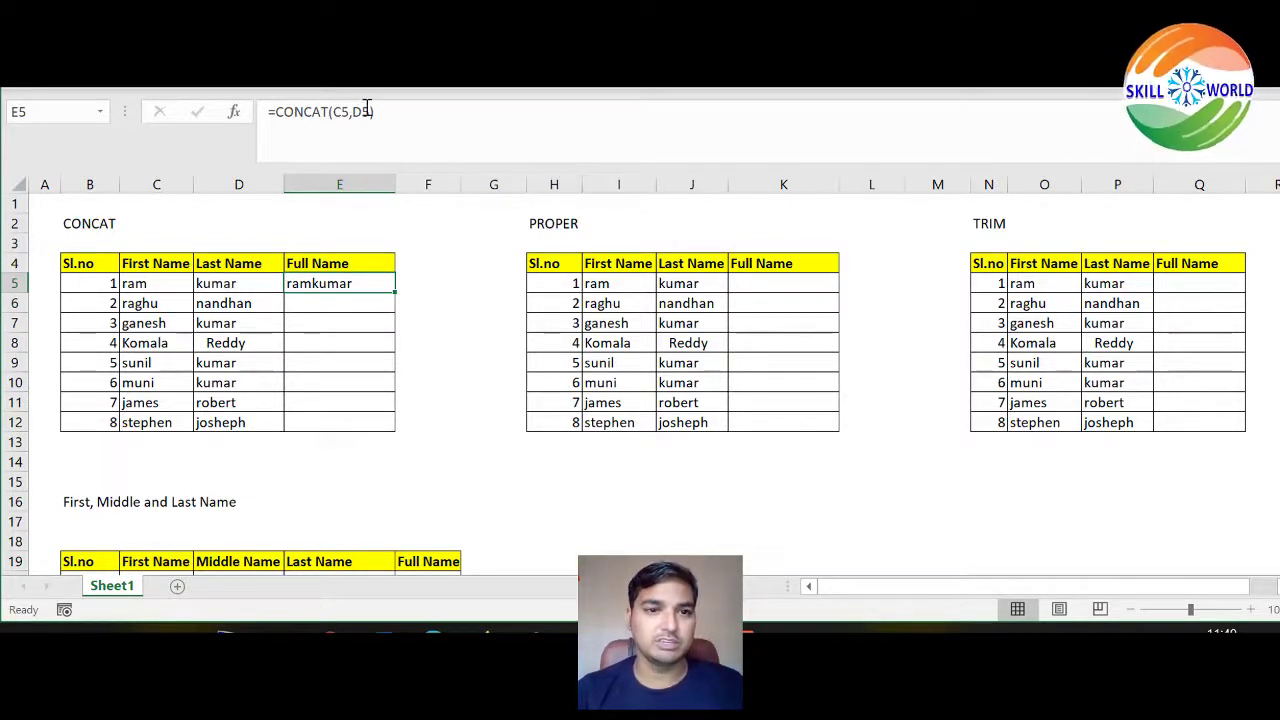
left_click(360, 109)
left_click(415, 112)
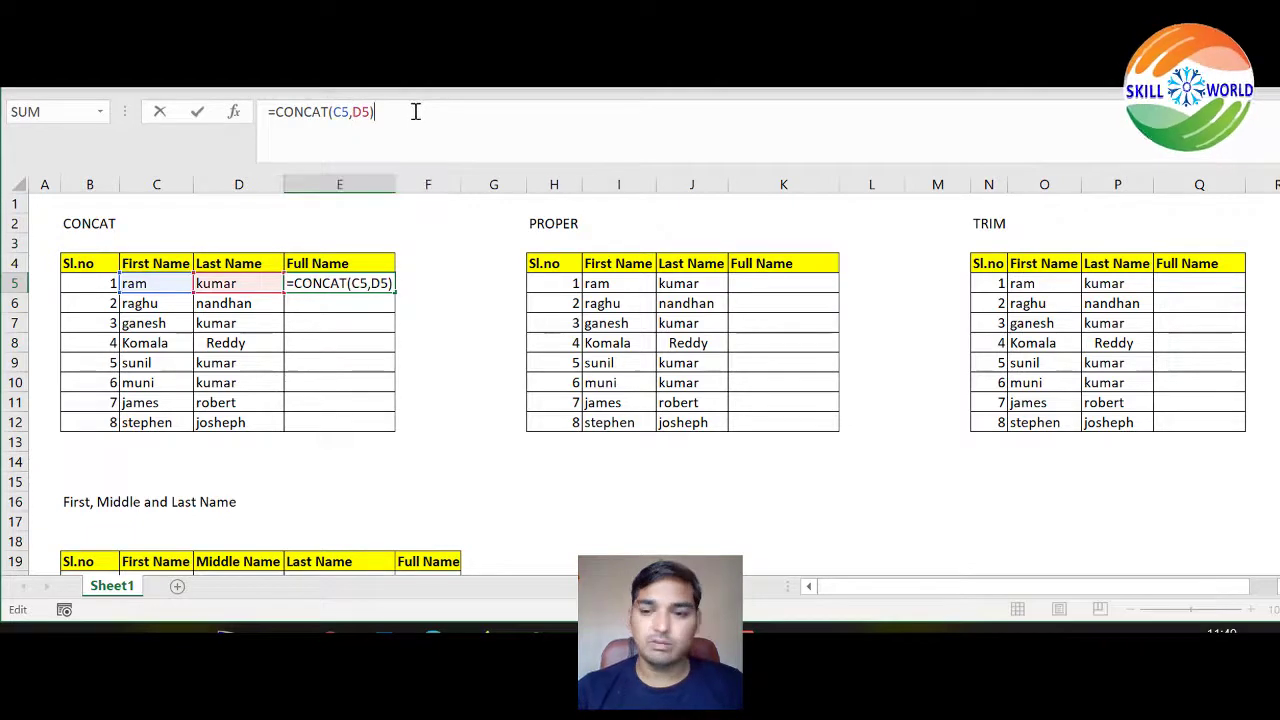
key("BackSpace")
key("BackSpace")
key("BackSpace")
key("BackSpace")
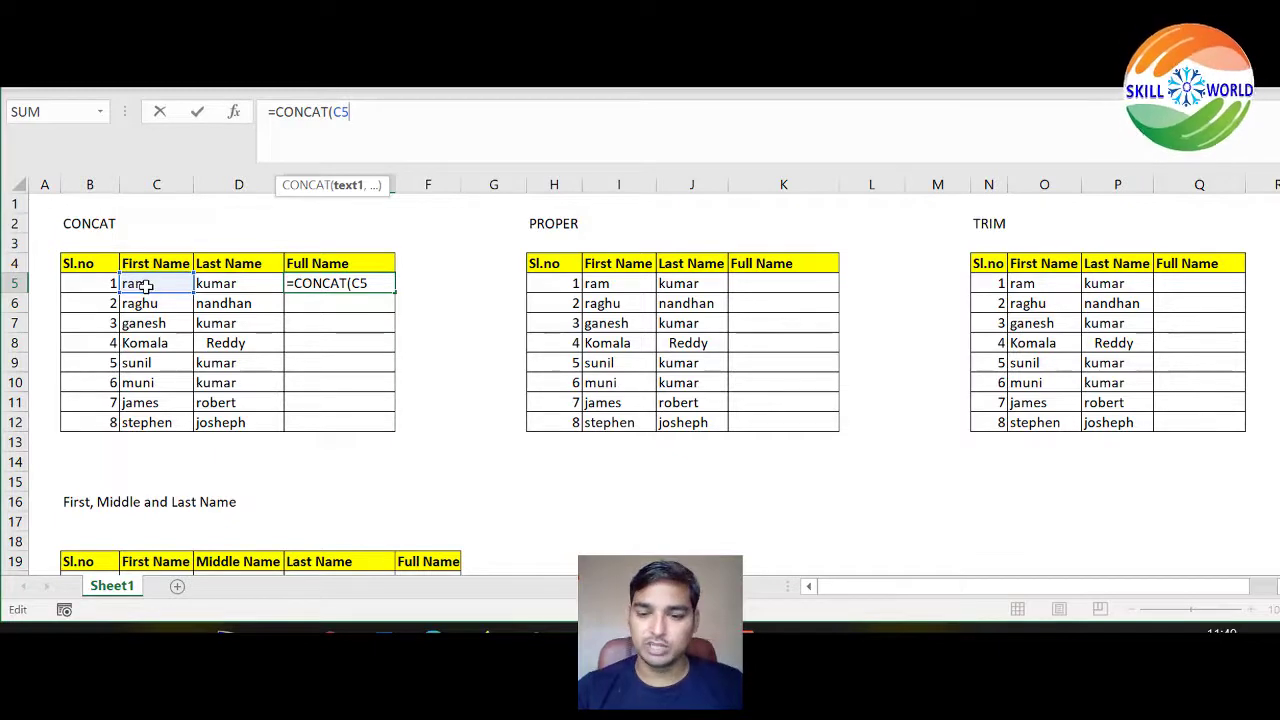
type(",\"\"")
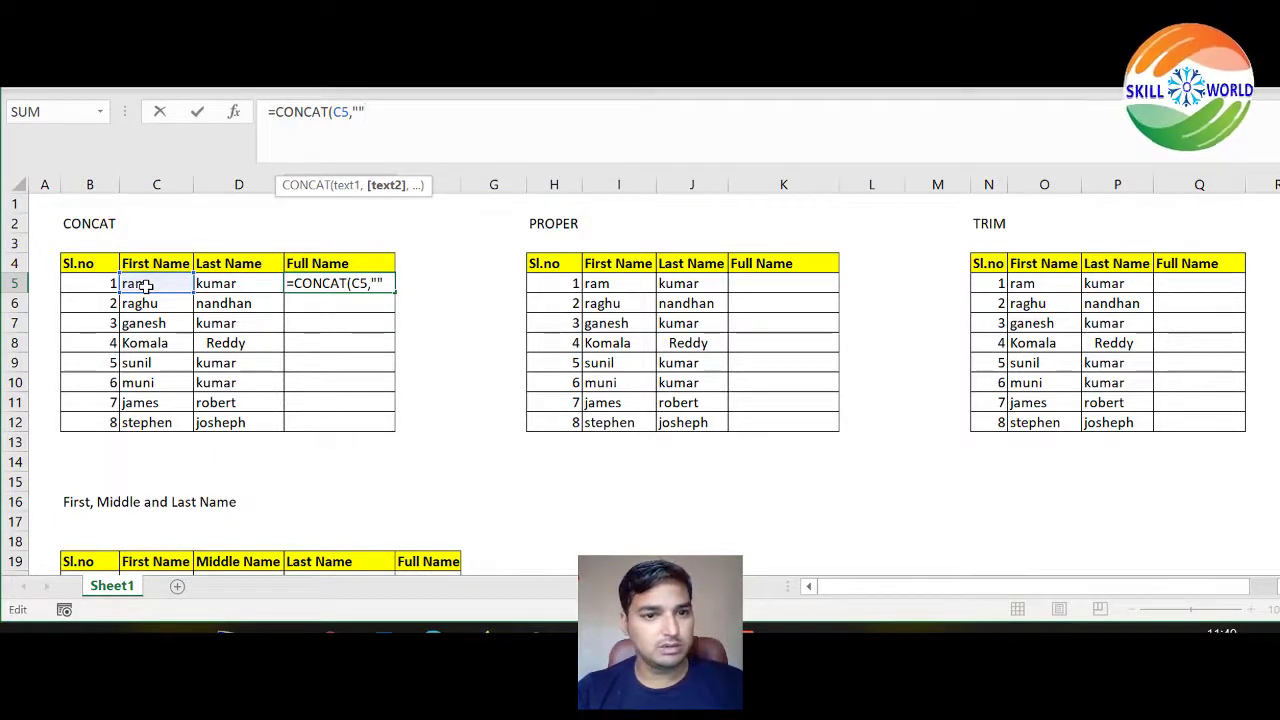
type(",")
left_click(214, 284)
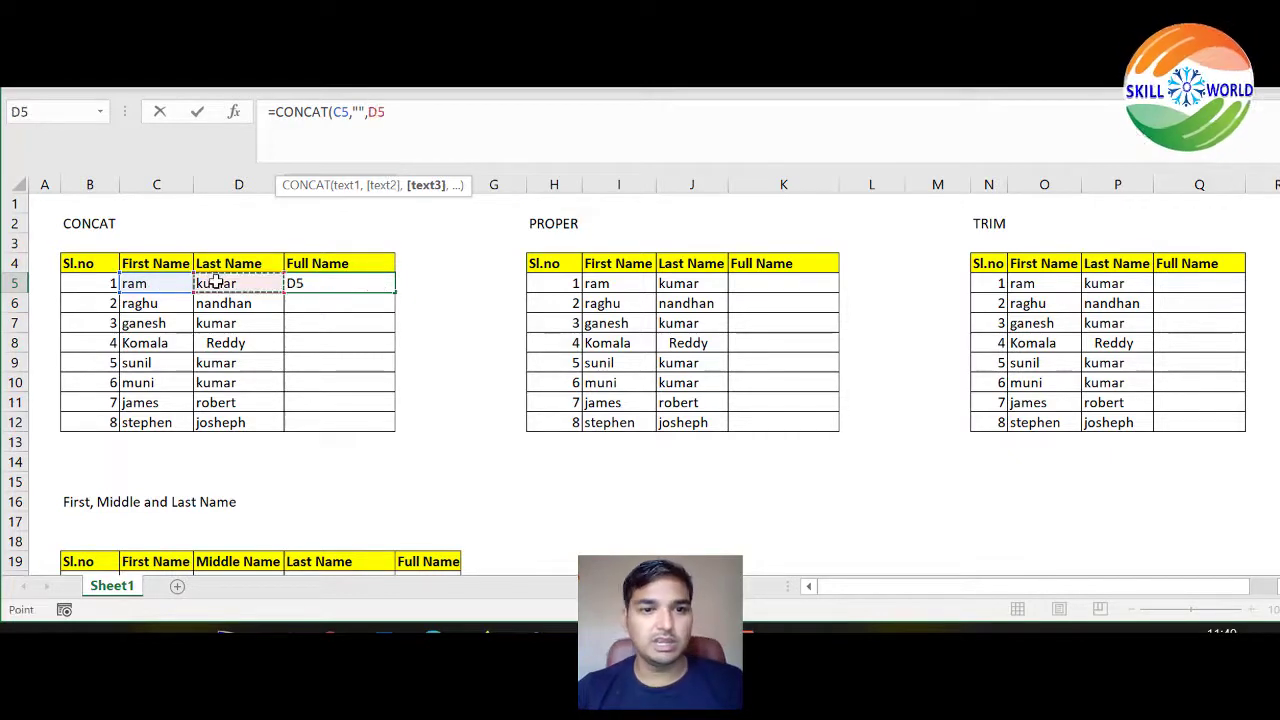
type(")")
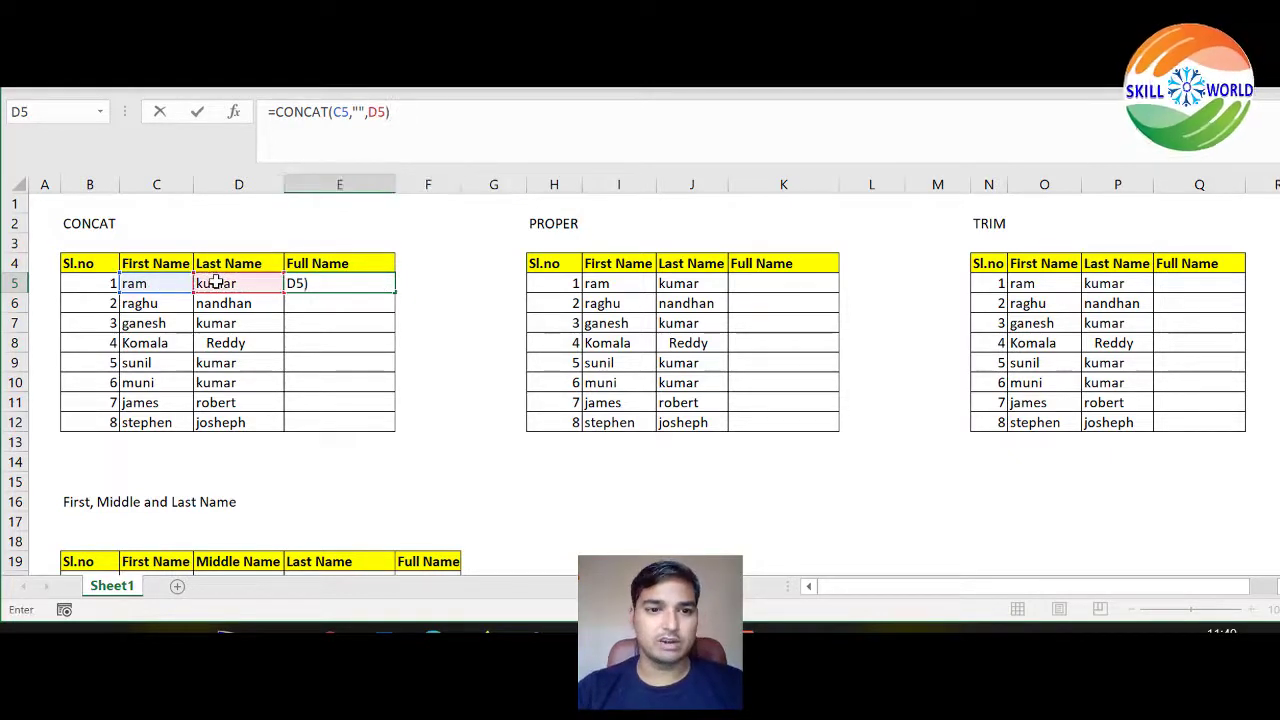
key("Return")
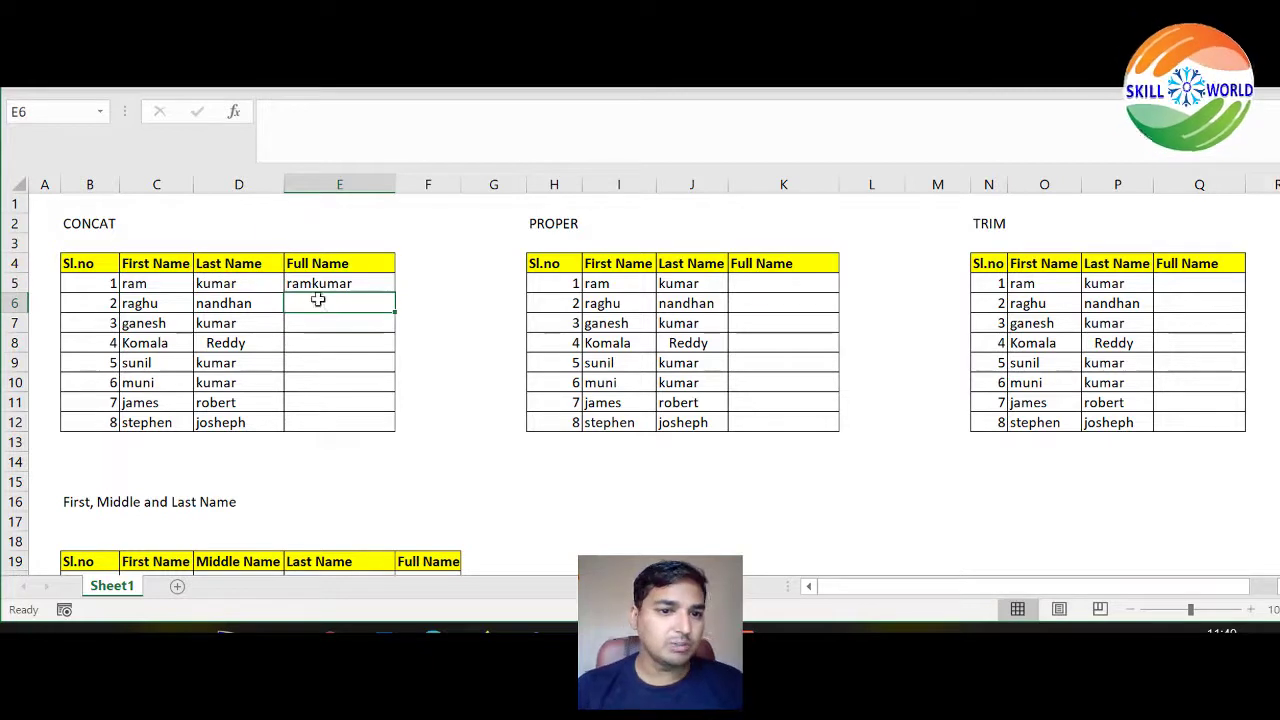
left_click(322, 285)
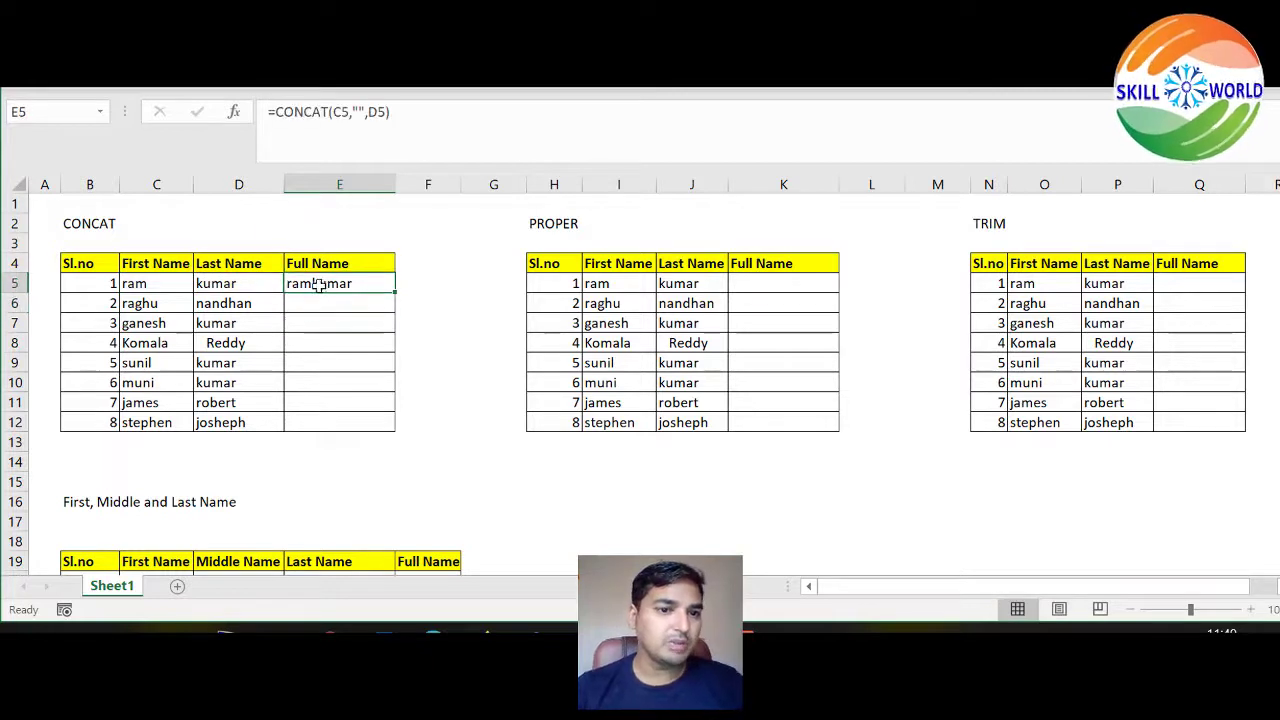
left_click(362, 111)
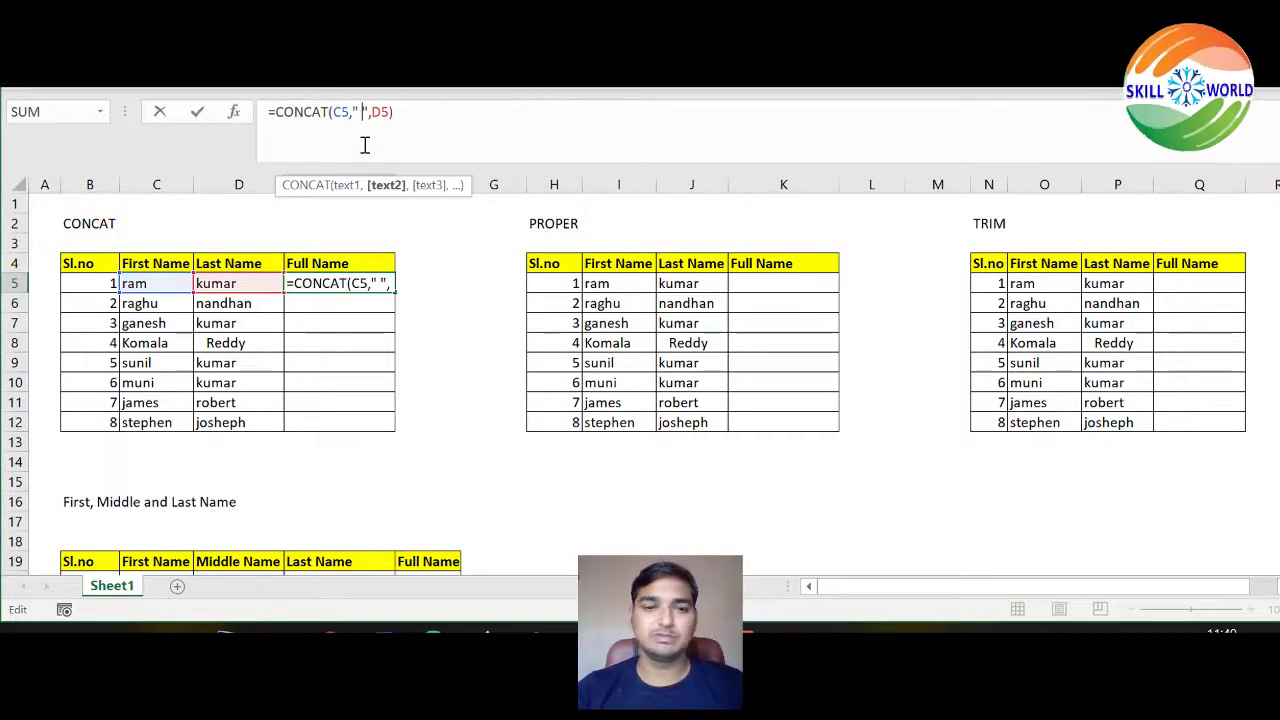
key("Return")
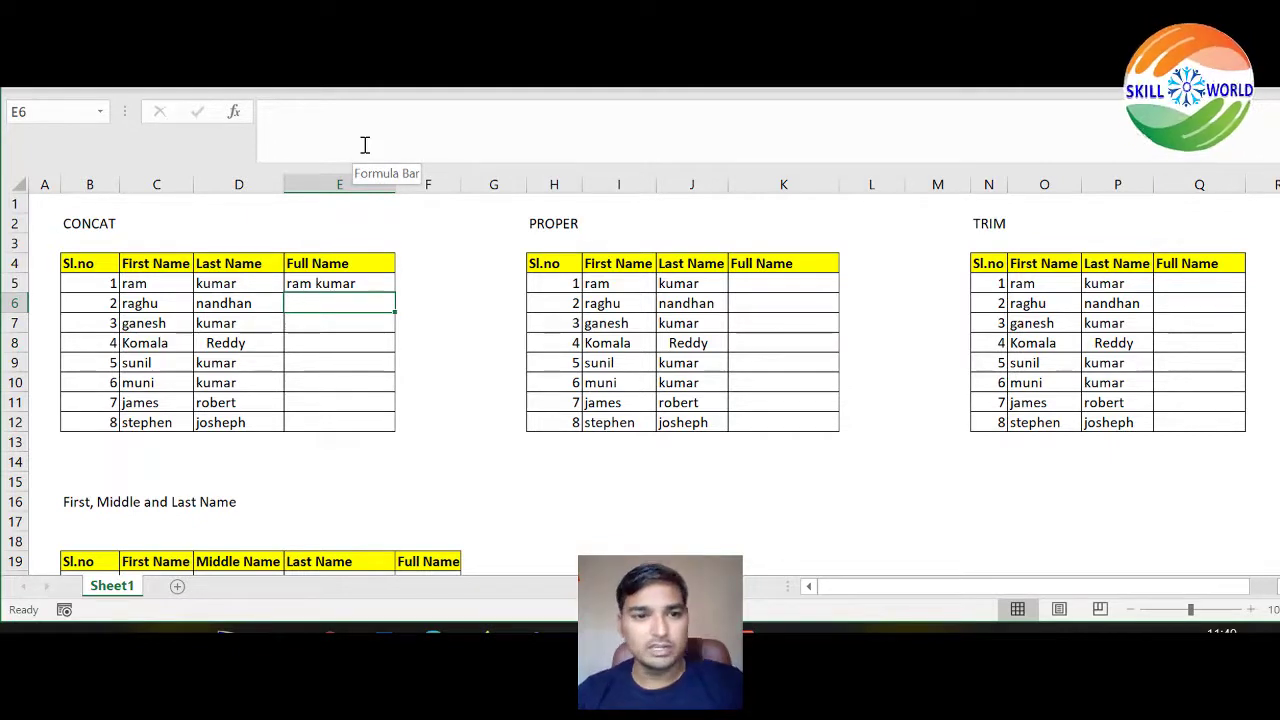
Try filling E5's CONCAT formula down with the fill handle, then clear the copies in E6:E12
left_click(357, 283)
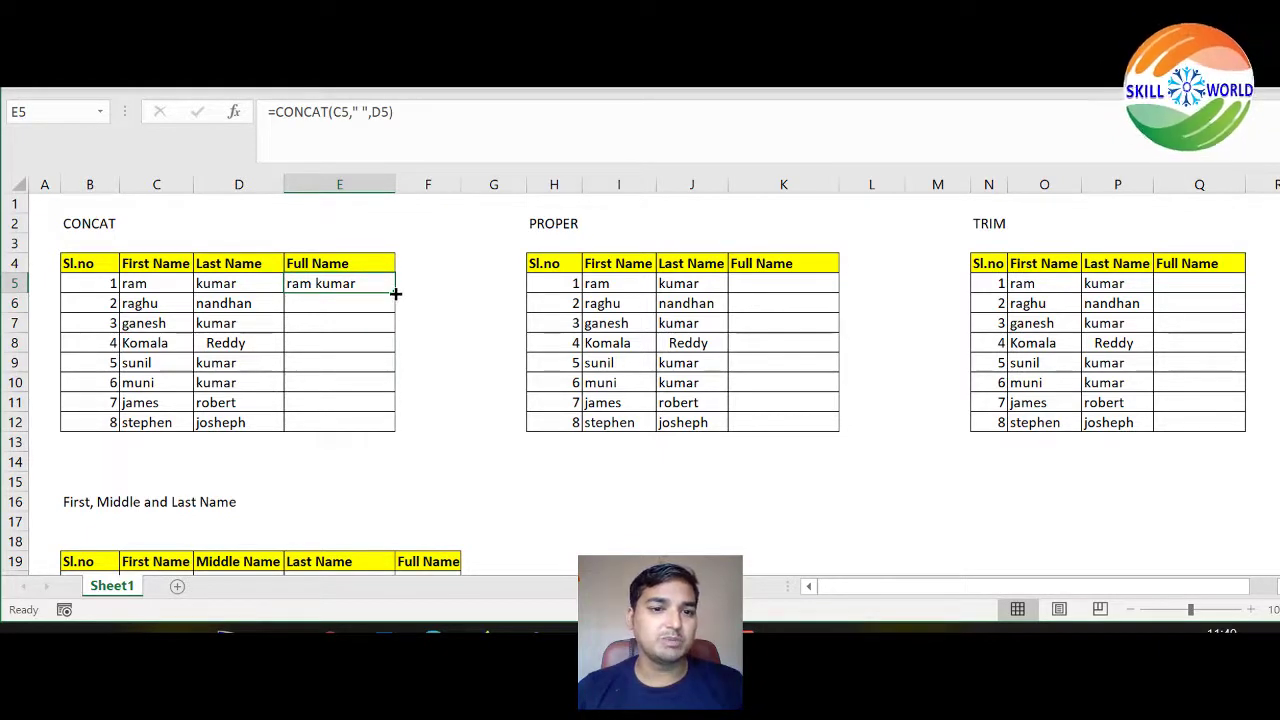
double_click(396, 293)
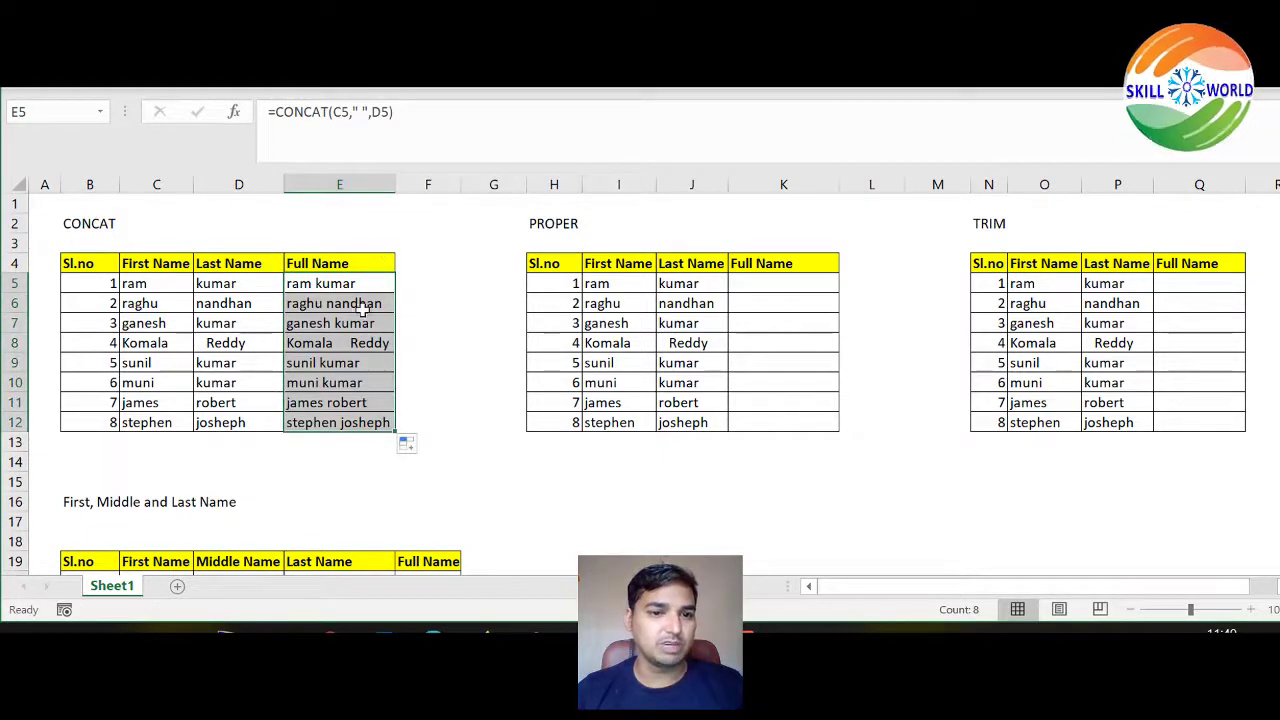
left_click_drag(349, 303, 357, 422)
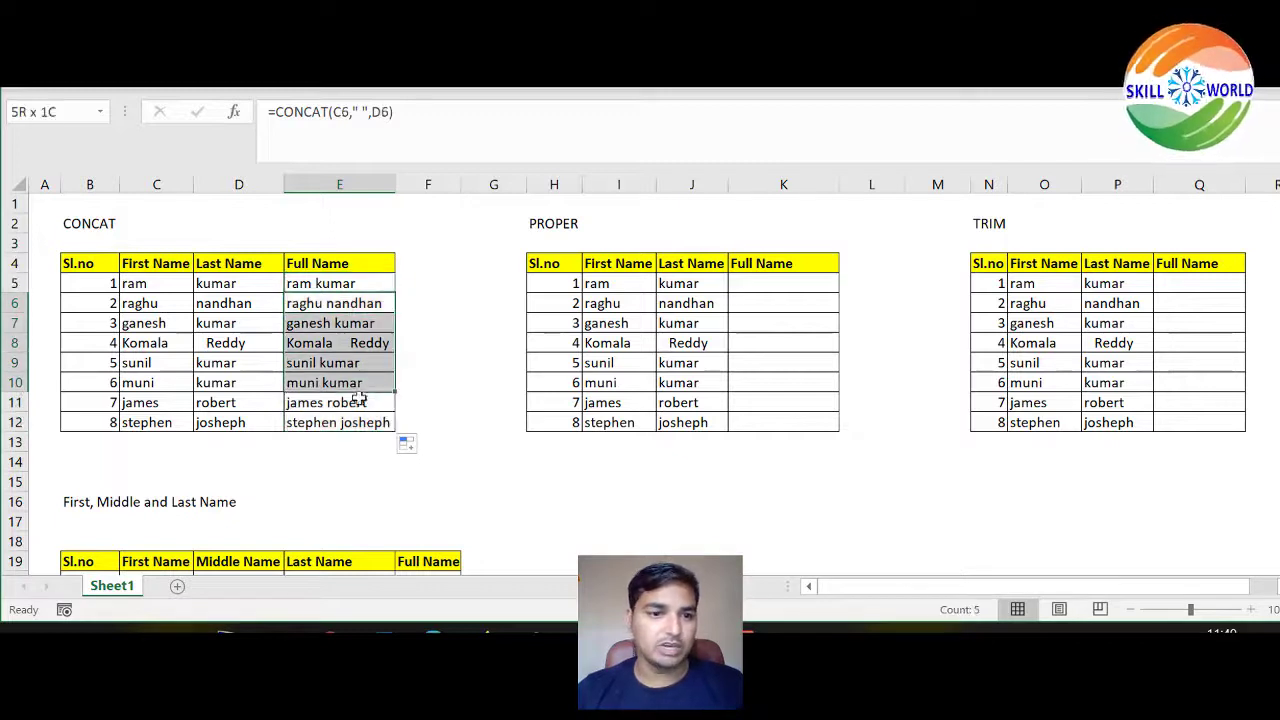
key("Delete")
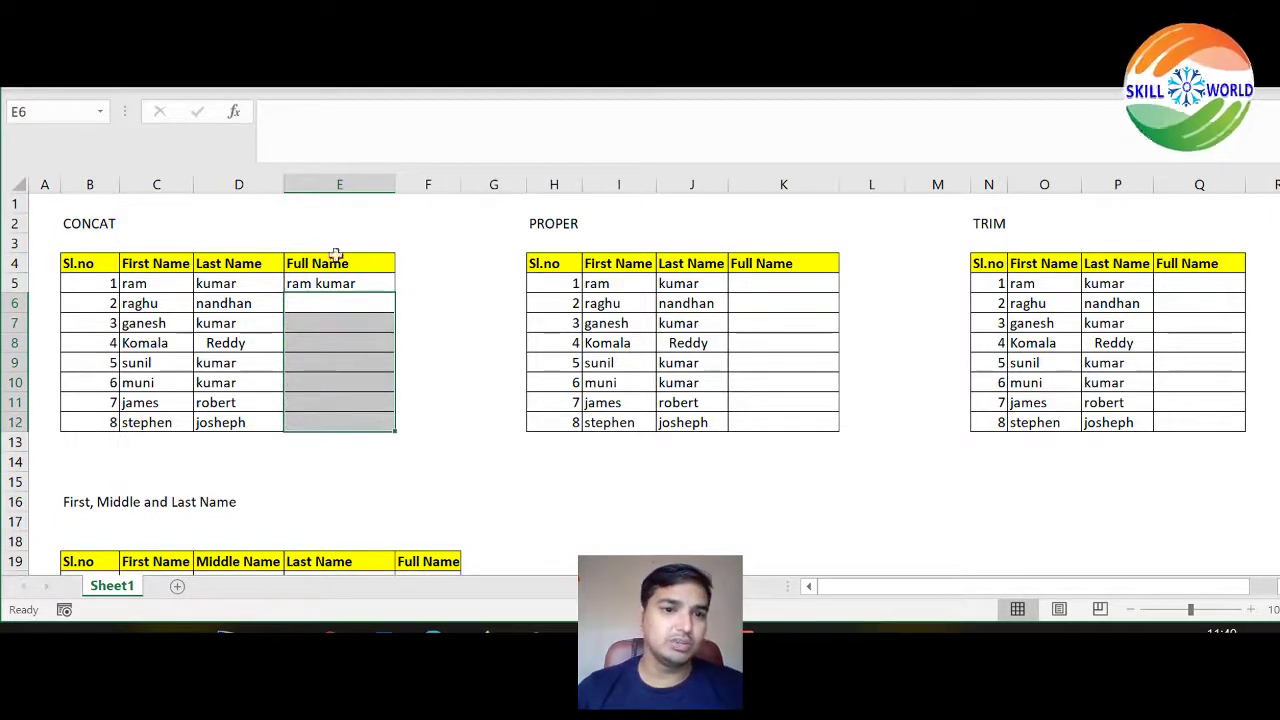
left_click(334, 284)
left_click_drag(396, 294, 388, 425)
left_click(414, 357)
left_click(340, 306)
left_click_drag(340, 306, 347, 422)
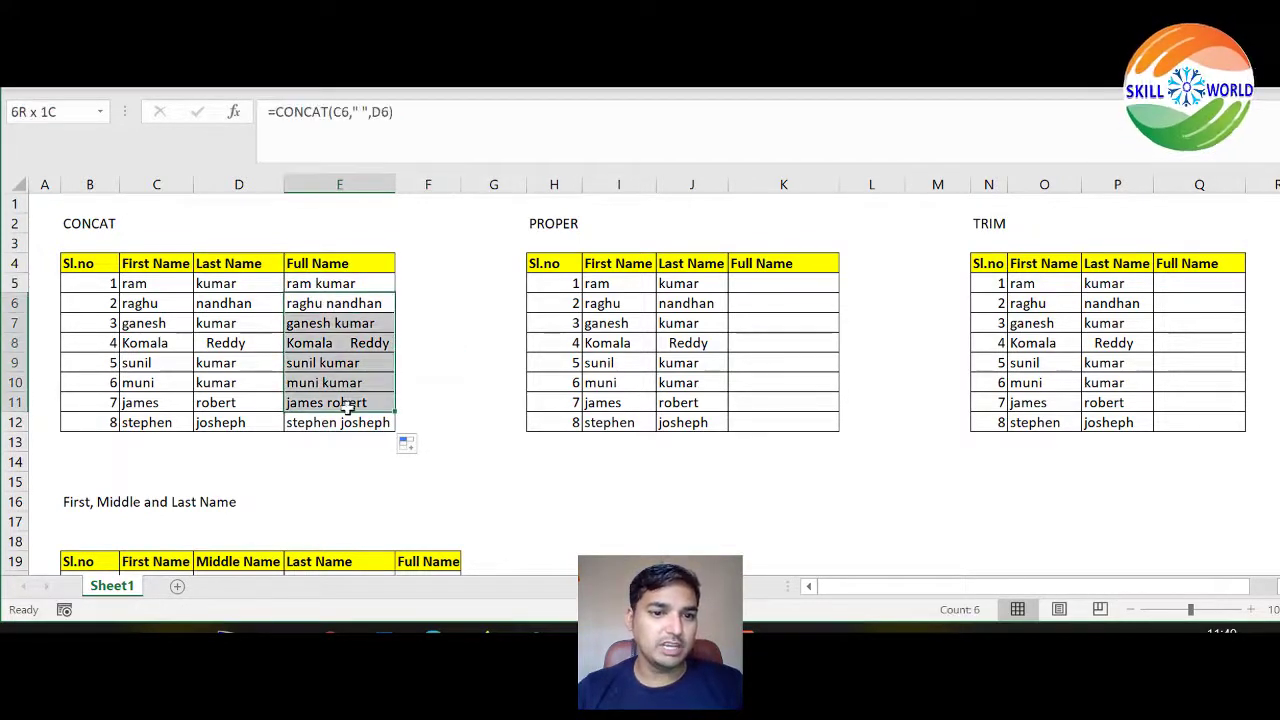
key("Delete")
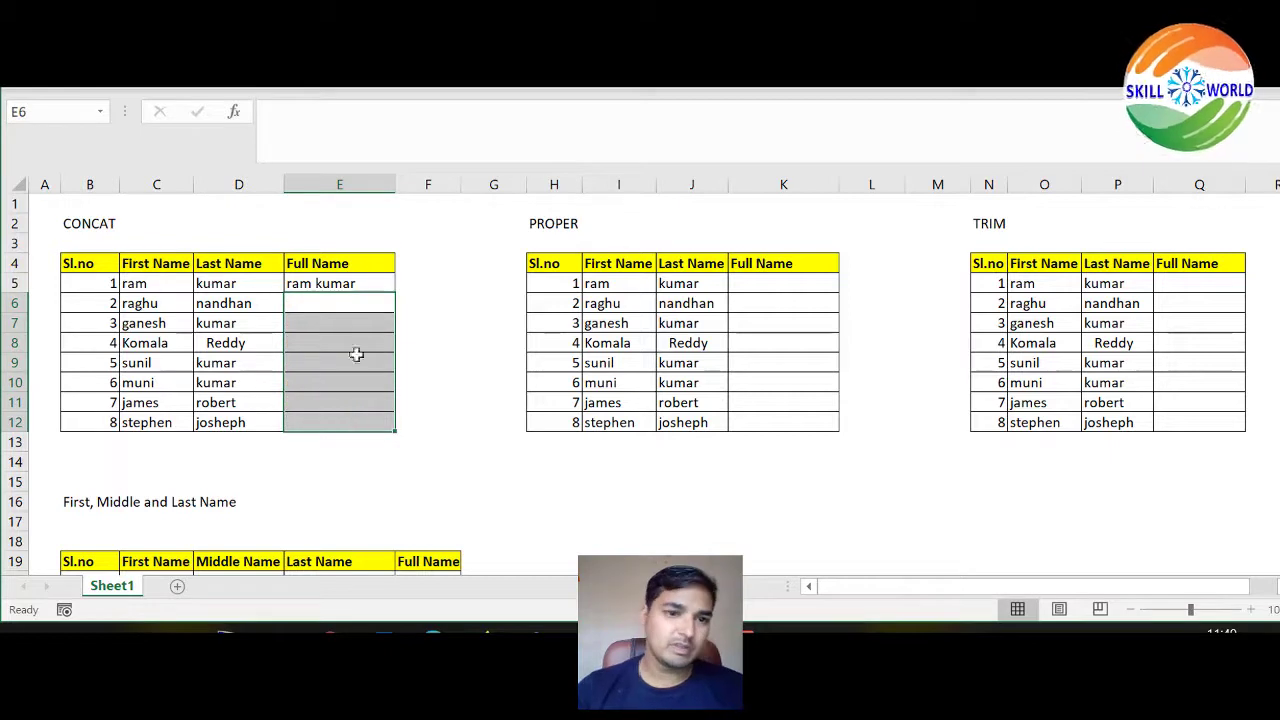
left_click(431, 329)
Select E5:E12 and fill the CONCAT formula down with Ctrl+D
left_click(347, 284)
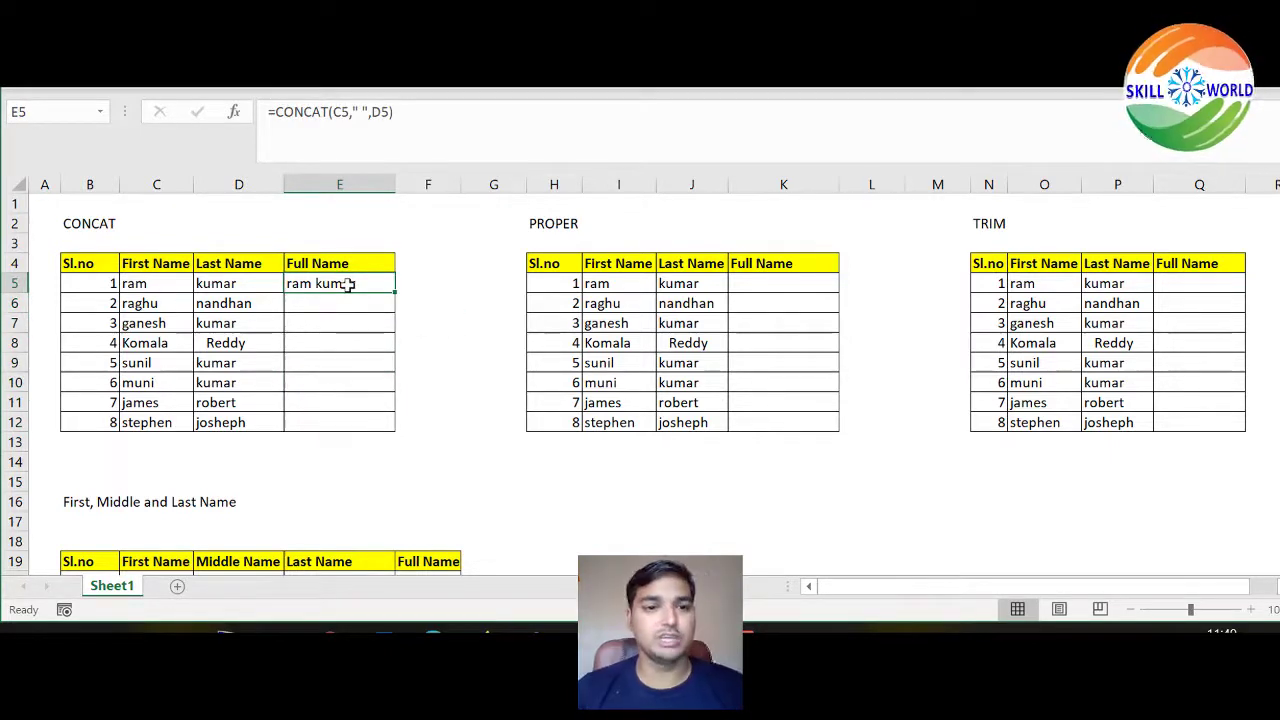
left_click_drag(347, 284, 350, 420)
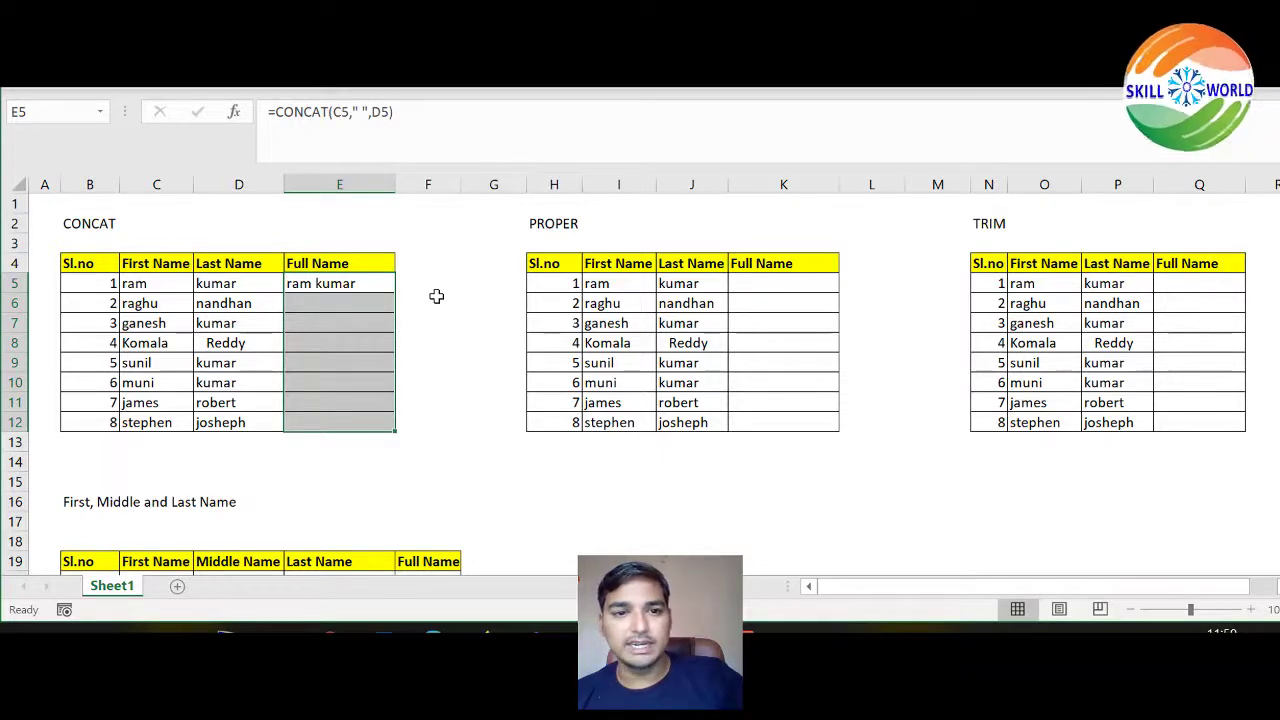
key("ctrl+d")
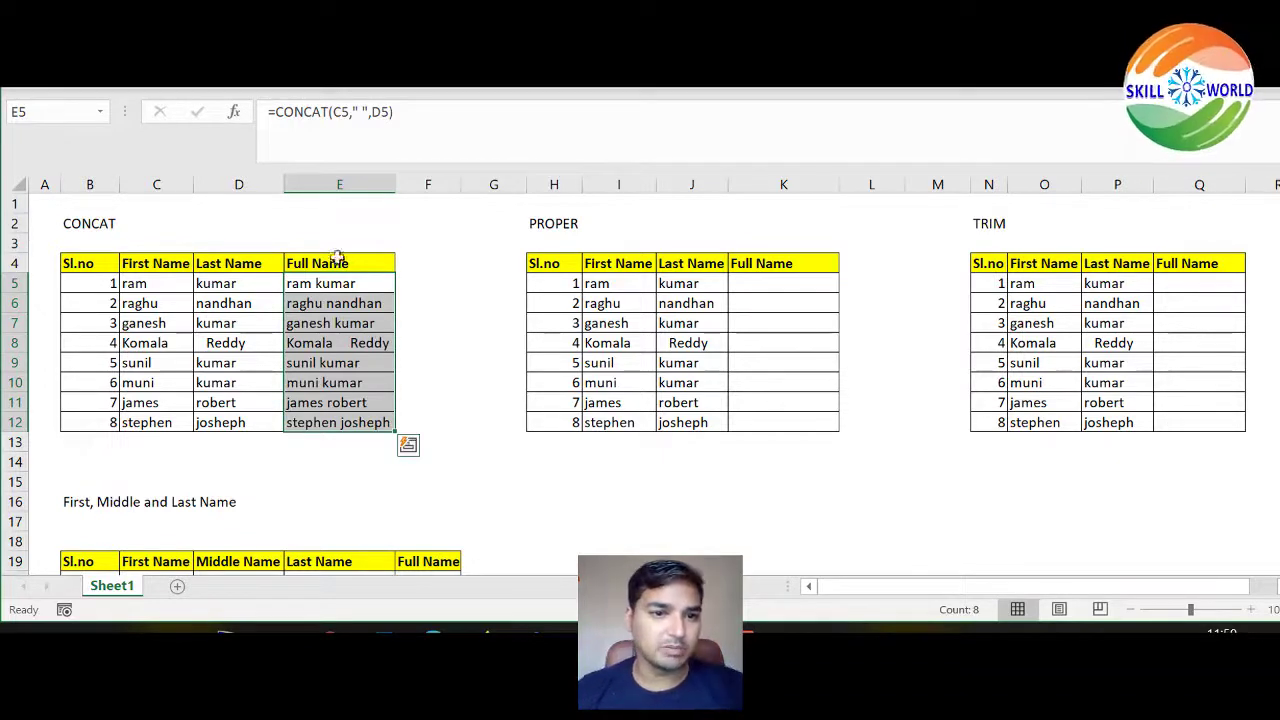
left_click(316, 233)
left_click(287, 216)
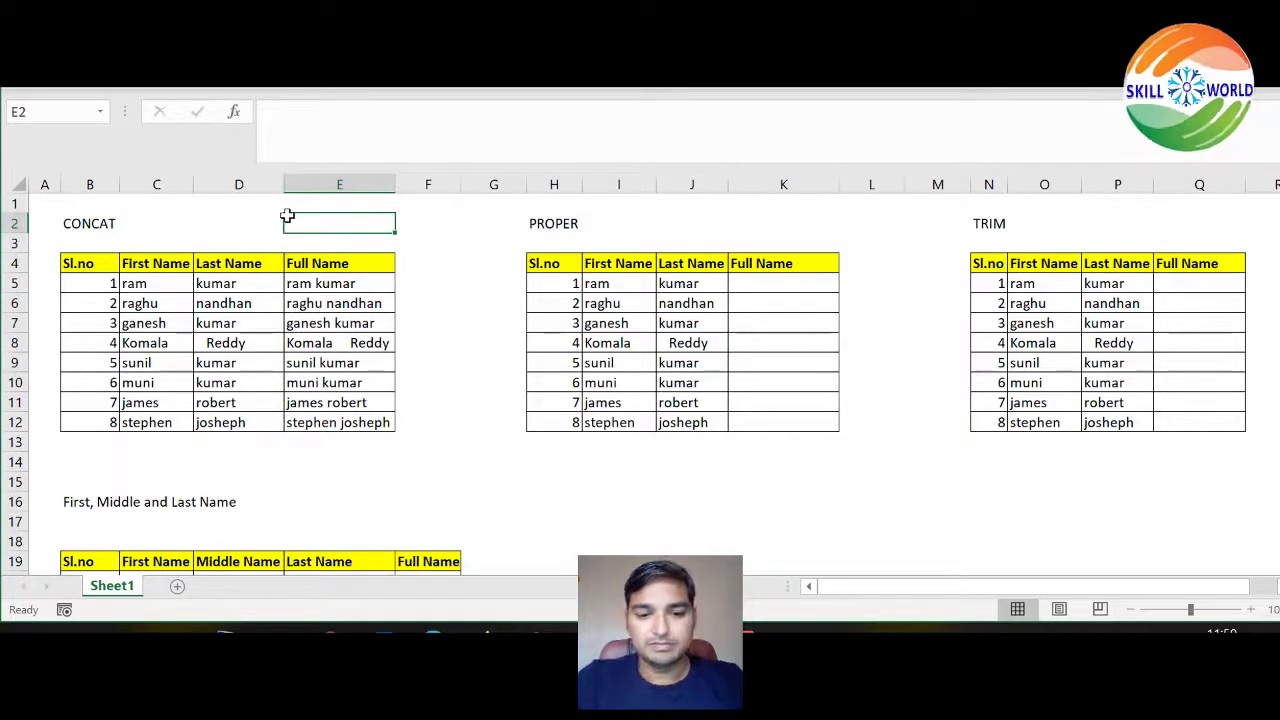
Type the reminder 'ctrl + d' into E2 above the Full Name column
type("ctrl")
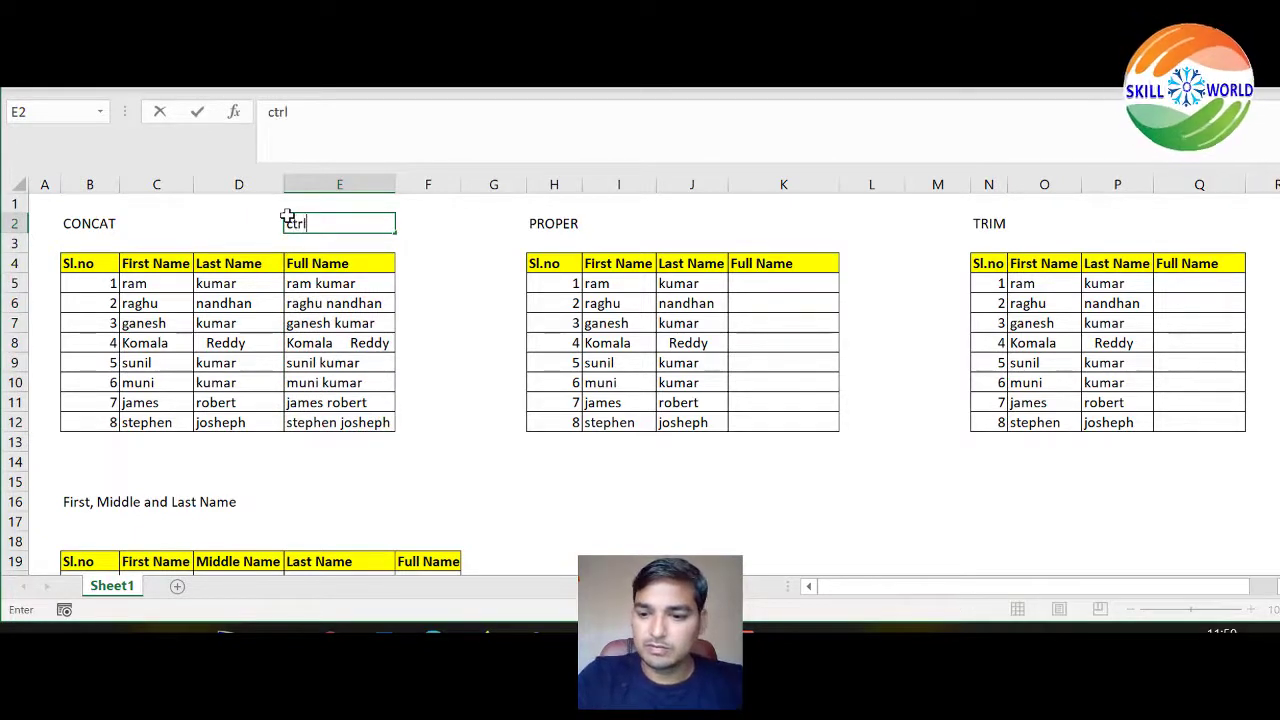
type(" +")
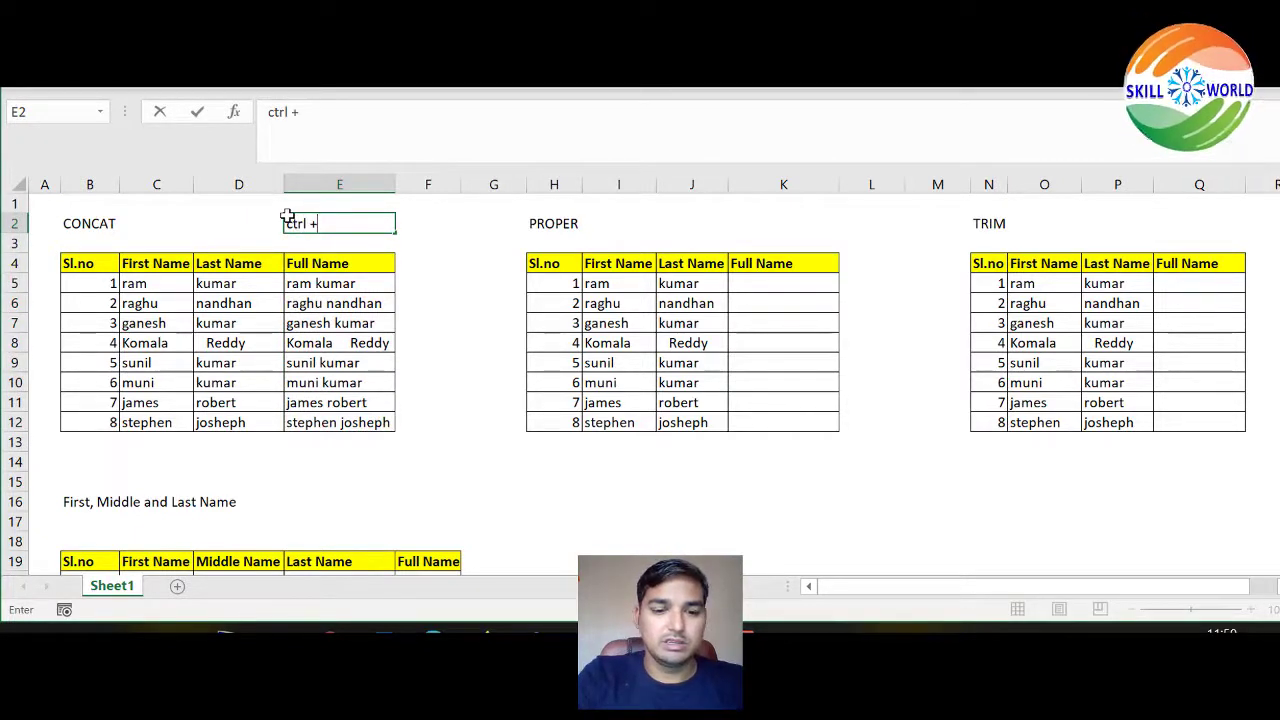
type(" d")
key("Return")
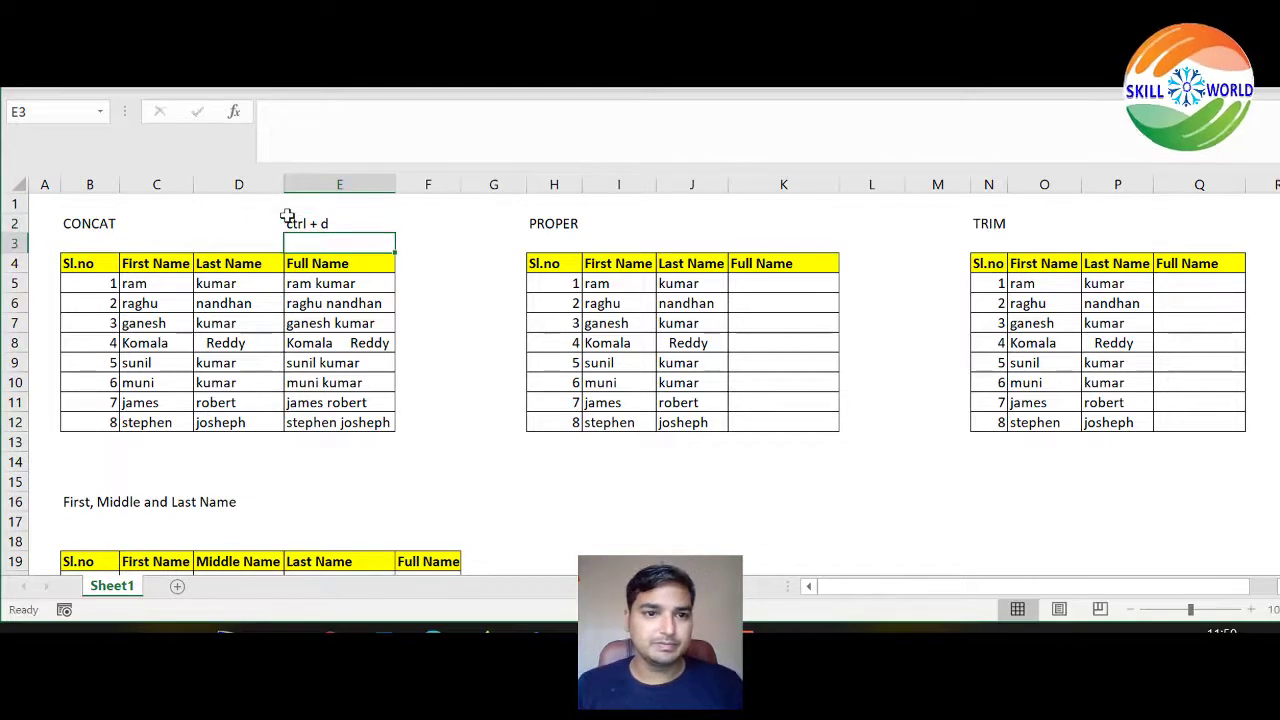
left_click(430, 203)
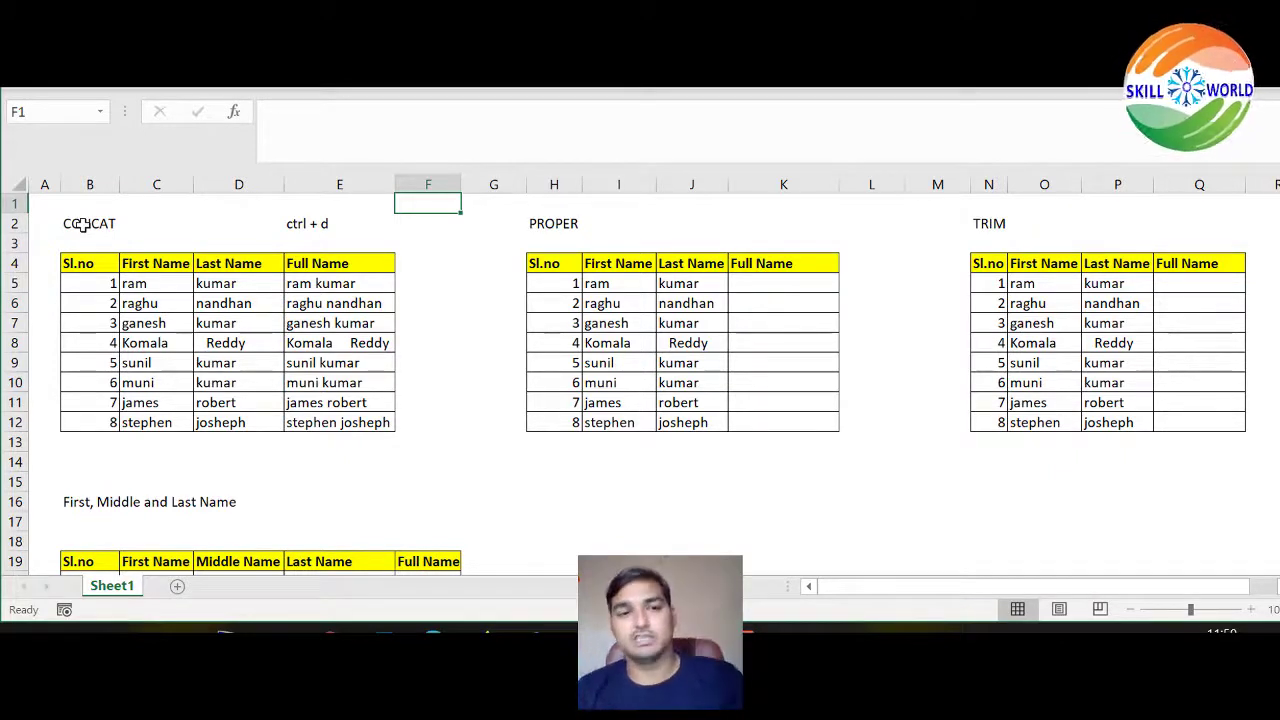
Clear E5:E12 and enter the ampersand formula =C5&" "&D5 in E5
left_click_drag(318, 285, 337, 420)
key("Delete")
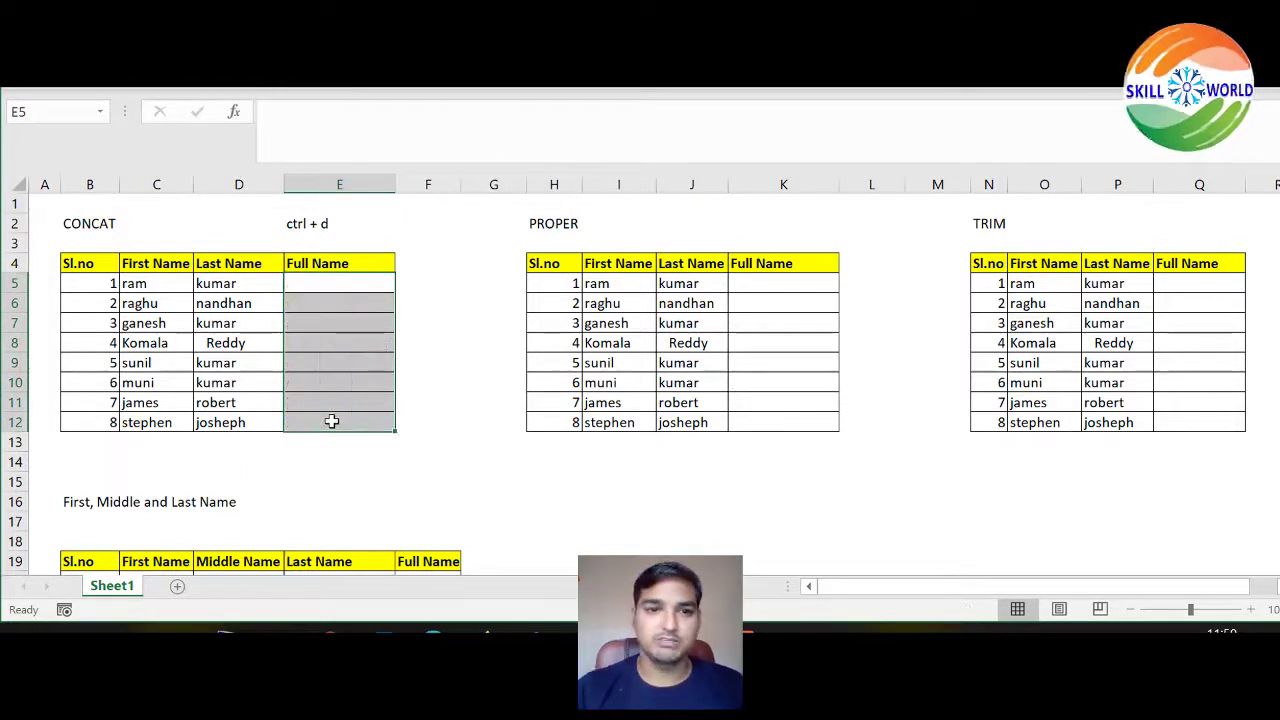
left_click(348, 280)
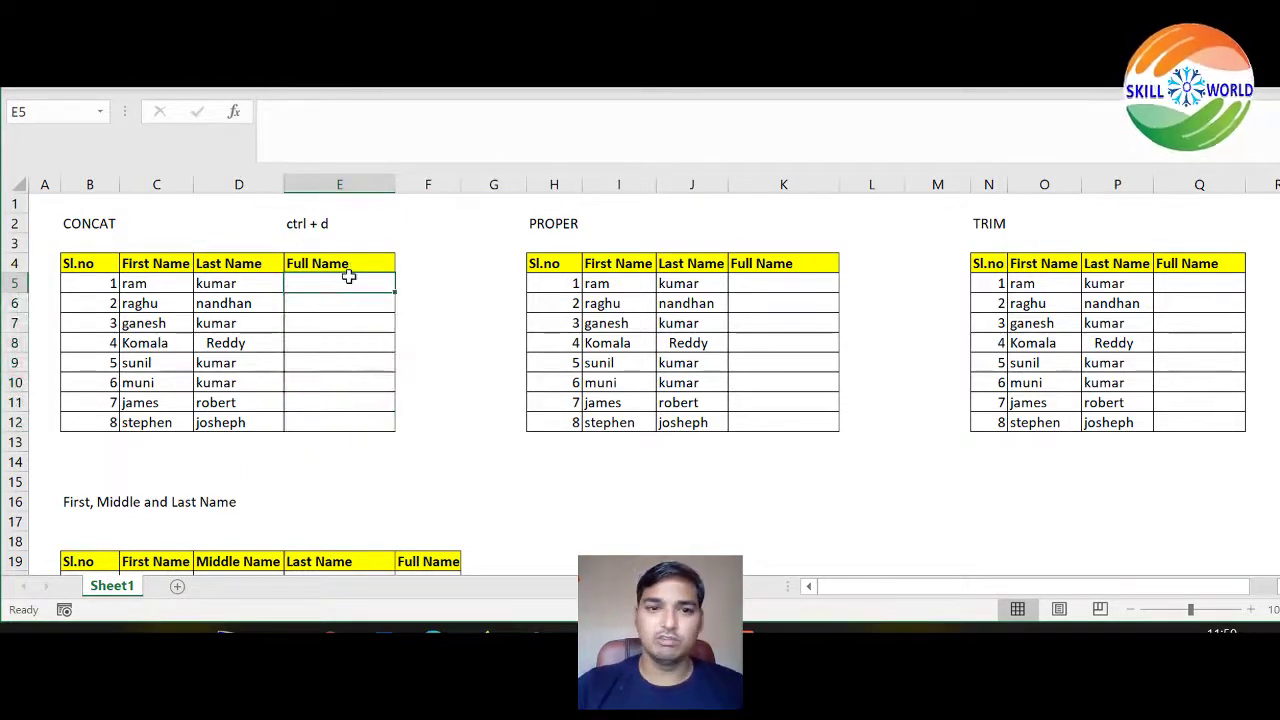
type("=")
left_click(161, 286)
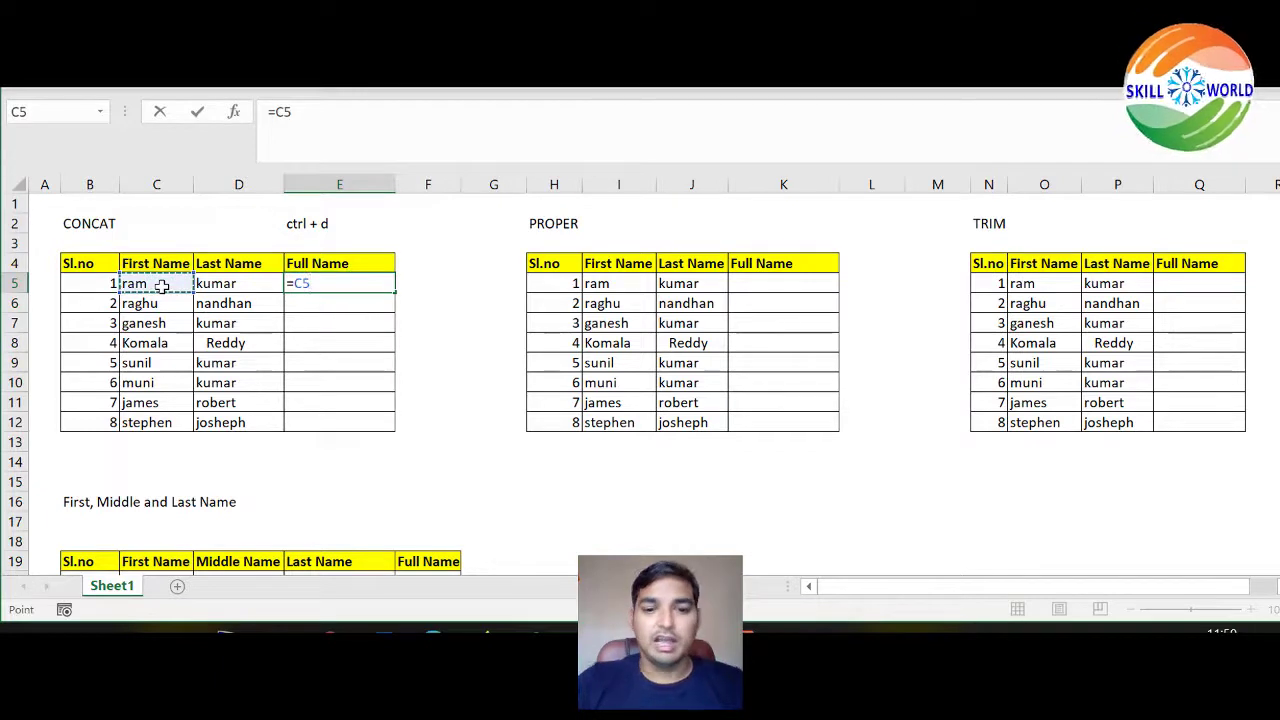
type("&")
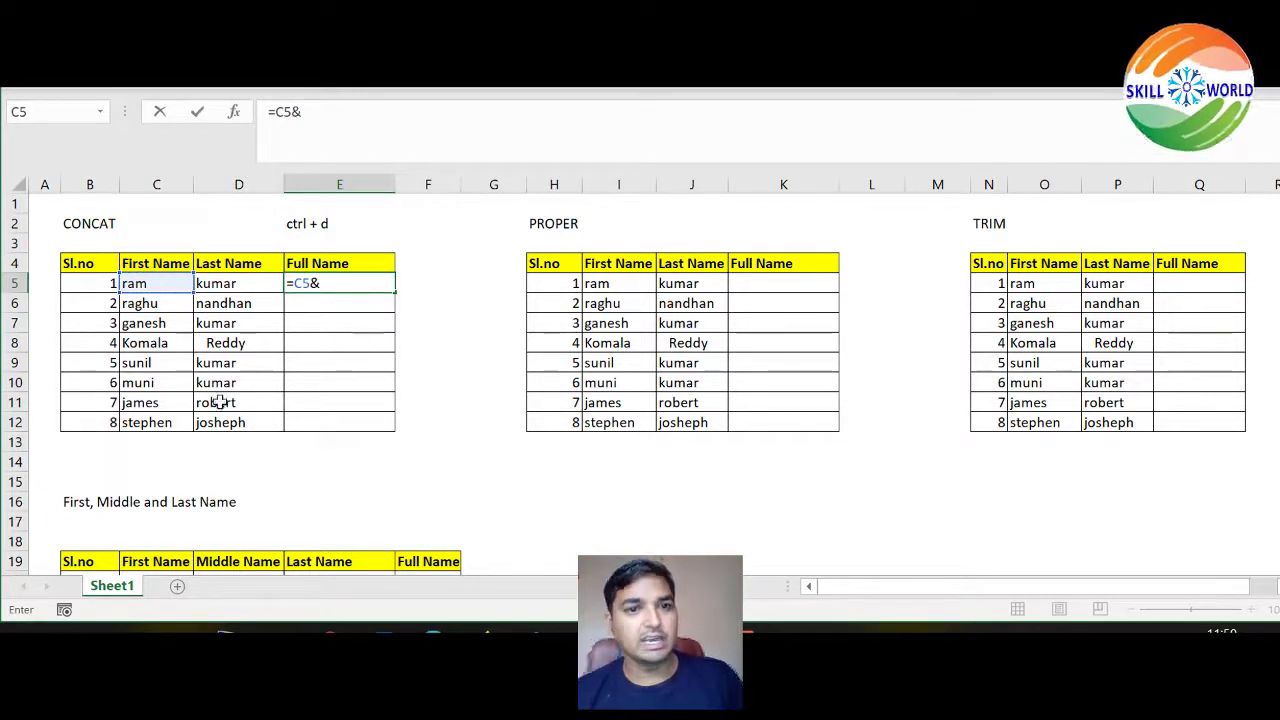
type("\"")
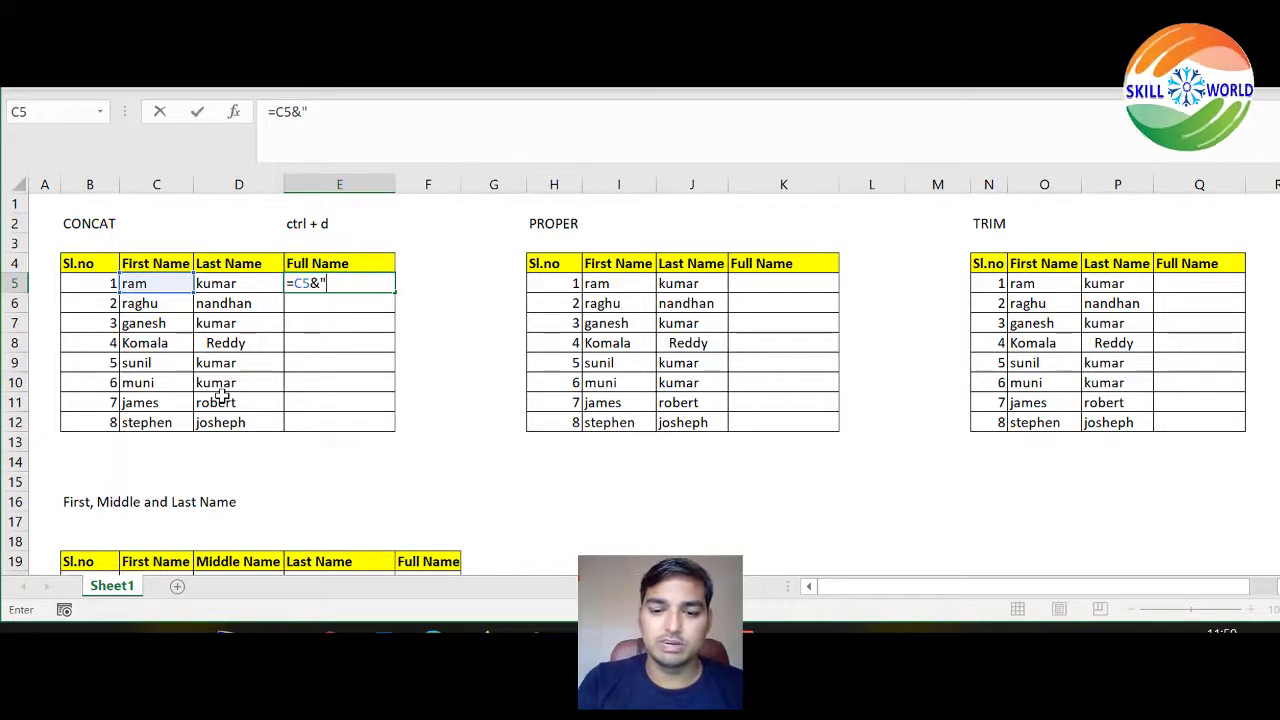
type(" \"")
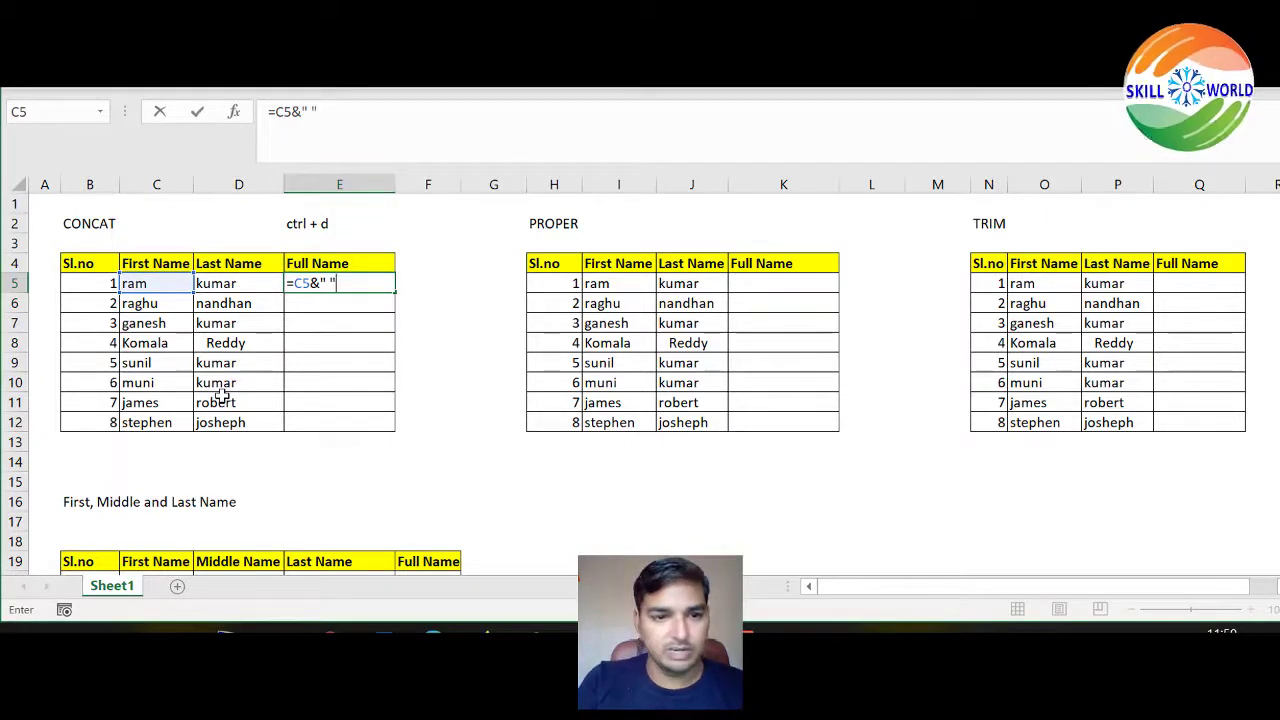
type("&")
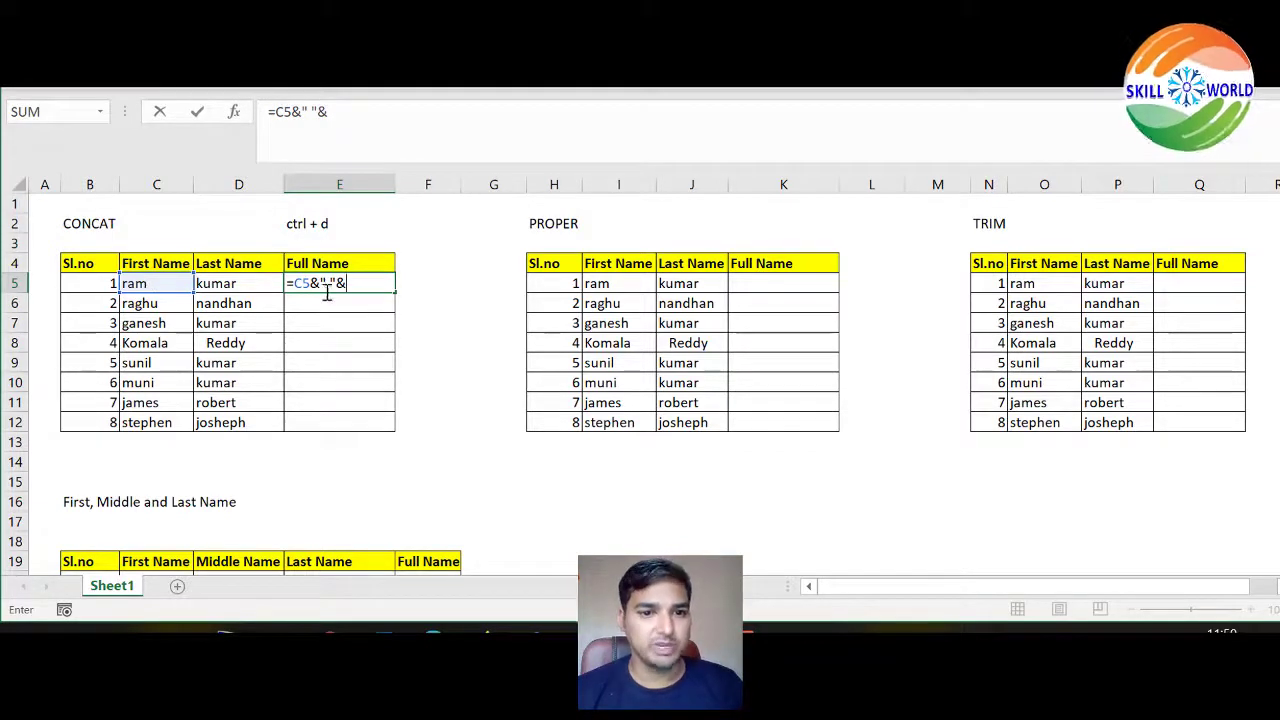
left_click(220, 285)
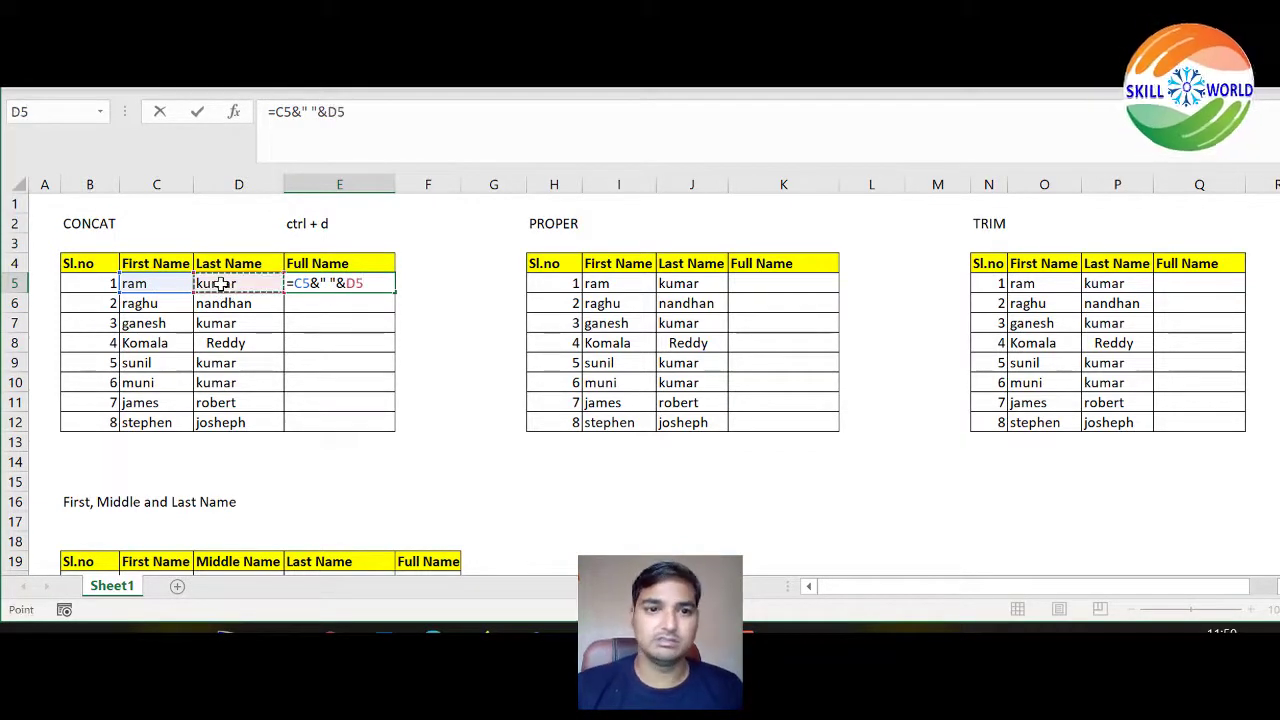
key("Return")
Fill the ampersand formula from E5 down through E12 with Ctrl+D
left_click(358, 286)
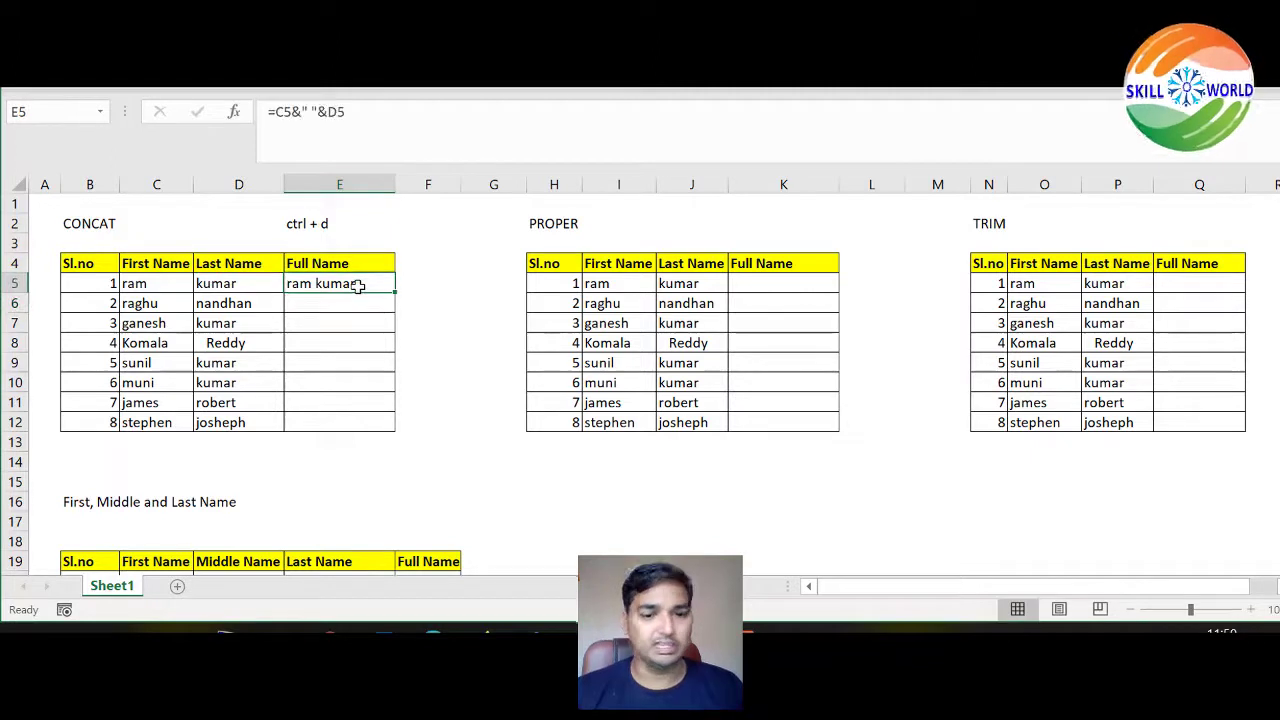
key("shift+Down")
key("shift+Down")
key("shift+Down")
key("shift+Down")
key("shift+Down")
key("shift+Down")
key("shift+Down")
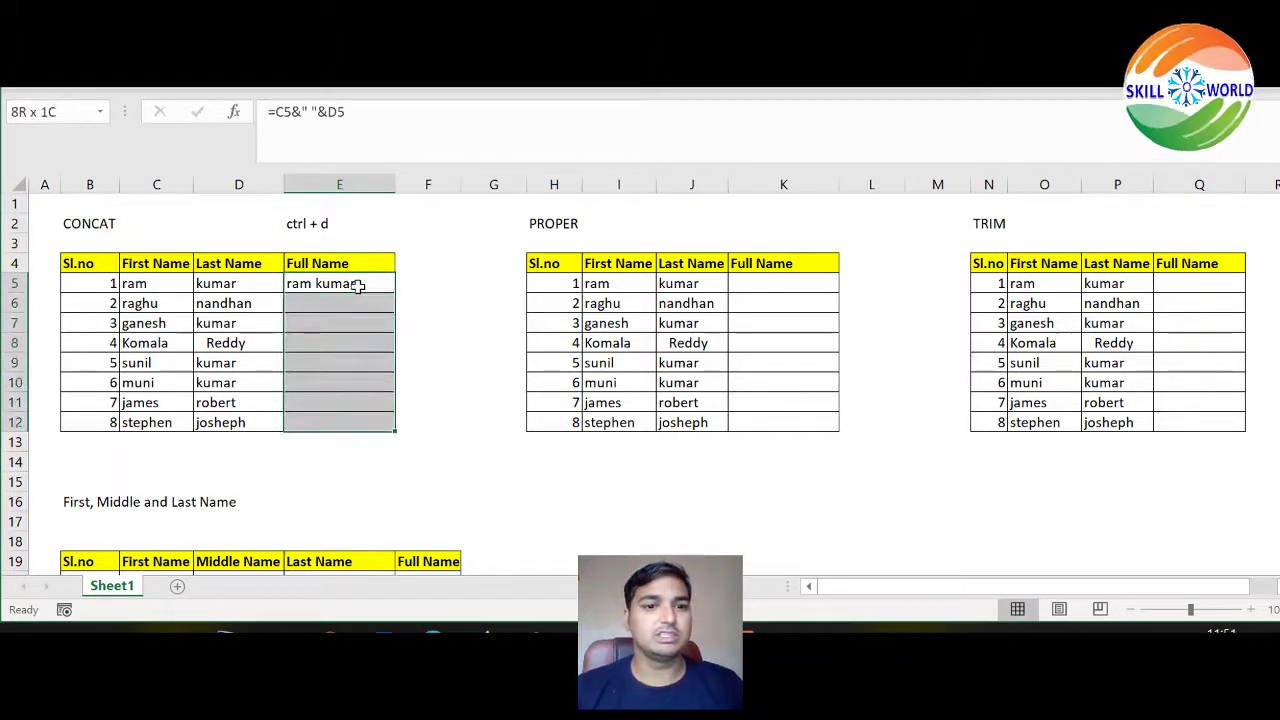
key("ctrl+d")
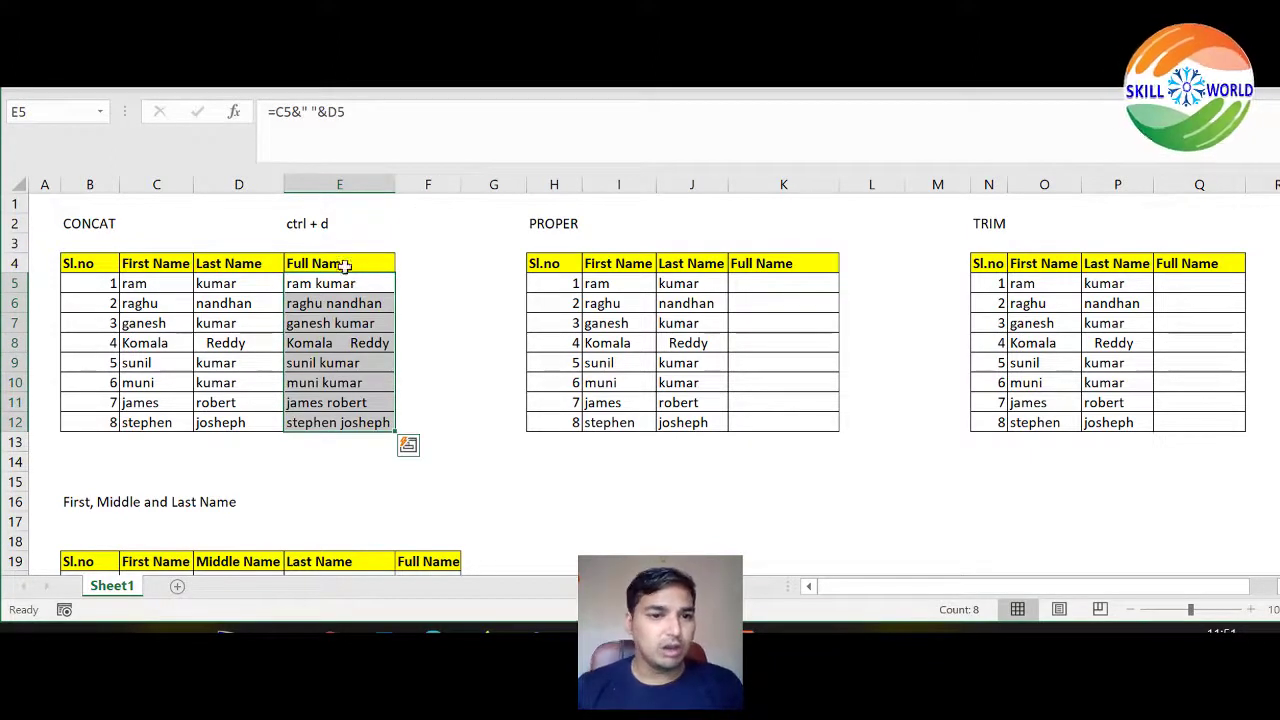
left_click(409, 339)
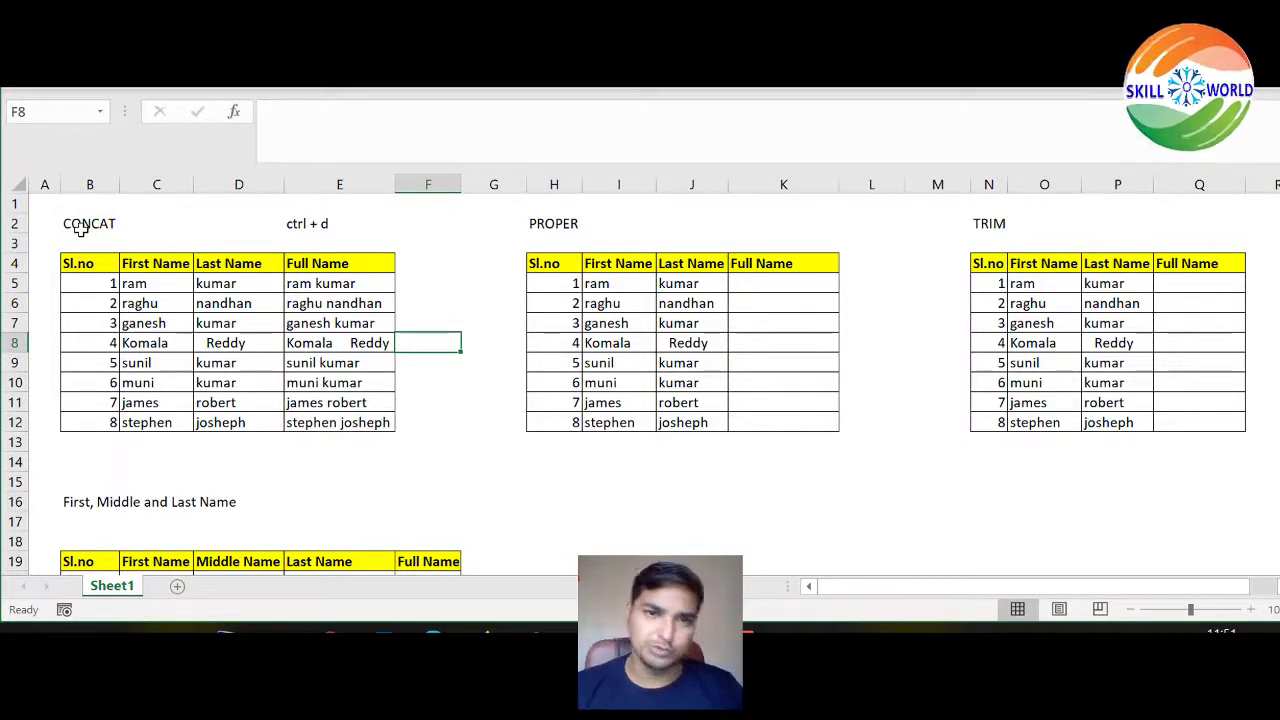
left_click(298, 285)
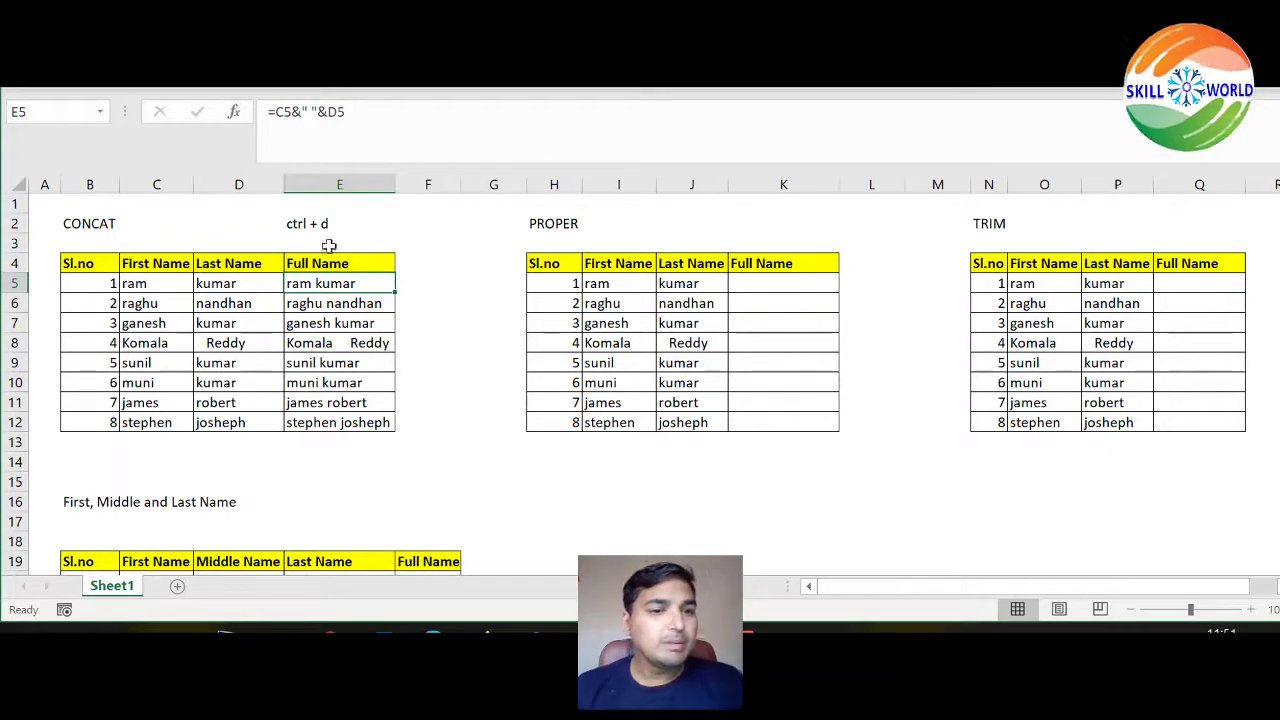
left_click(168, 287)
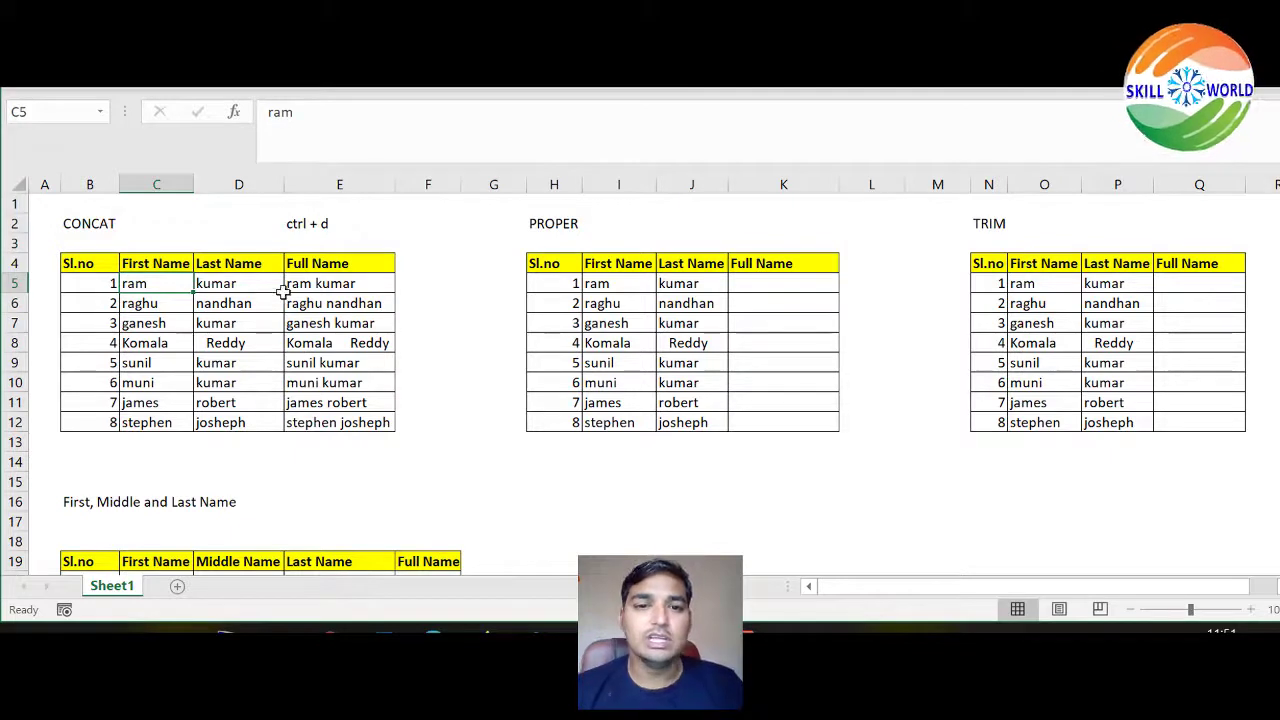
left_click(551, 230)
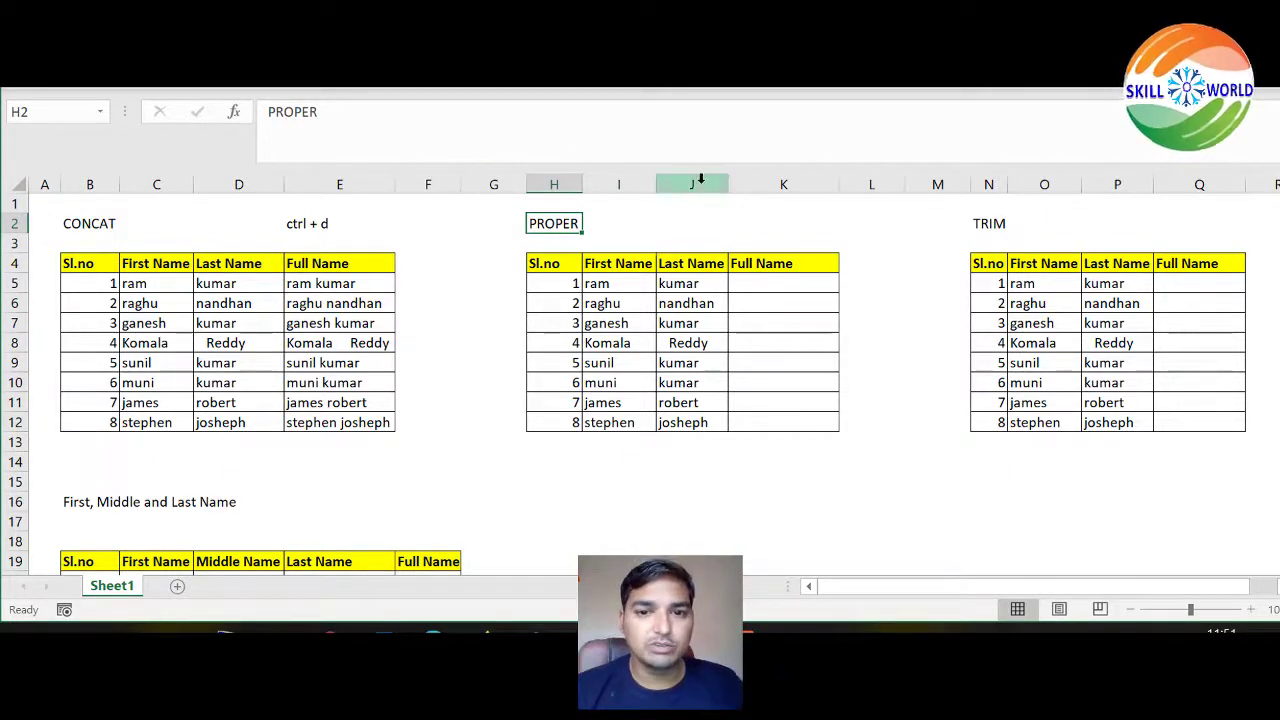
Enter =PROPER(I5&" "&J5) in K5 to produce the capitalized name 'Ram Kumar'
left_click(756, 287)
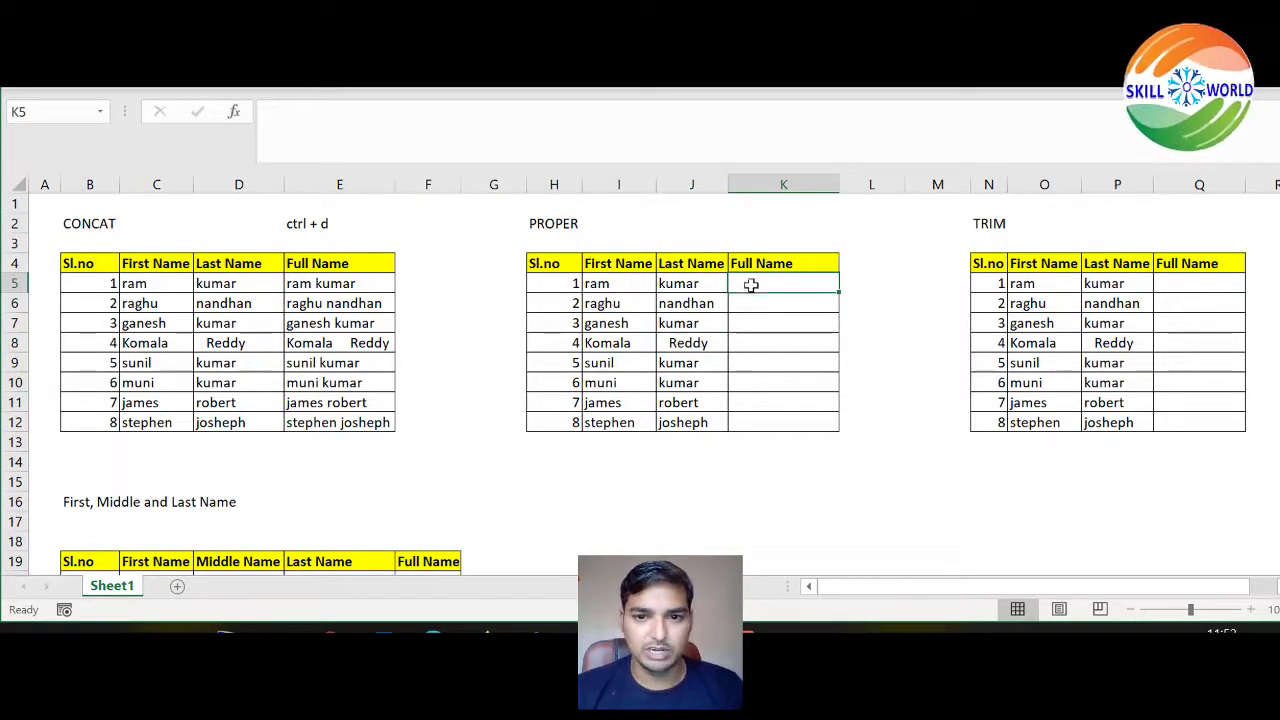
left_click(858, 265)
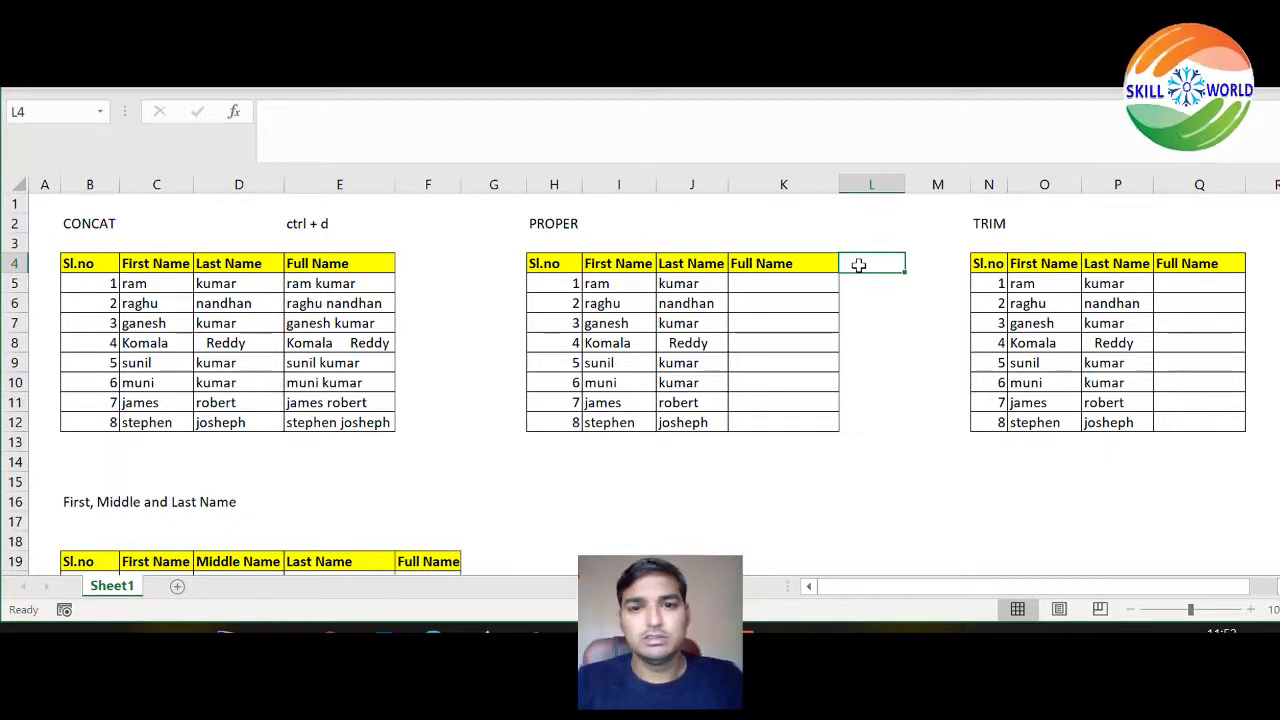
left_click(755, 285)
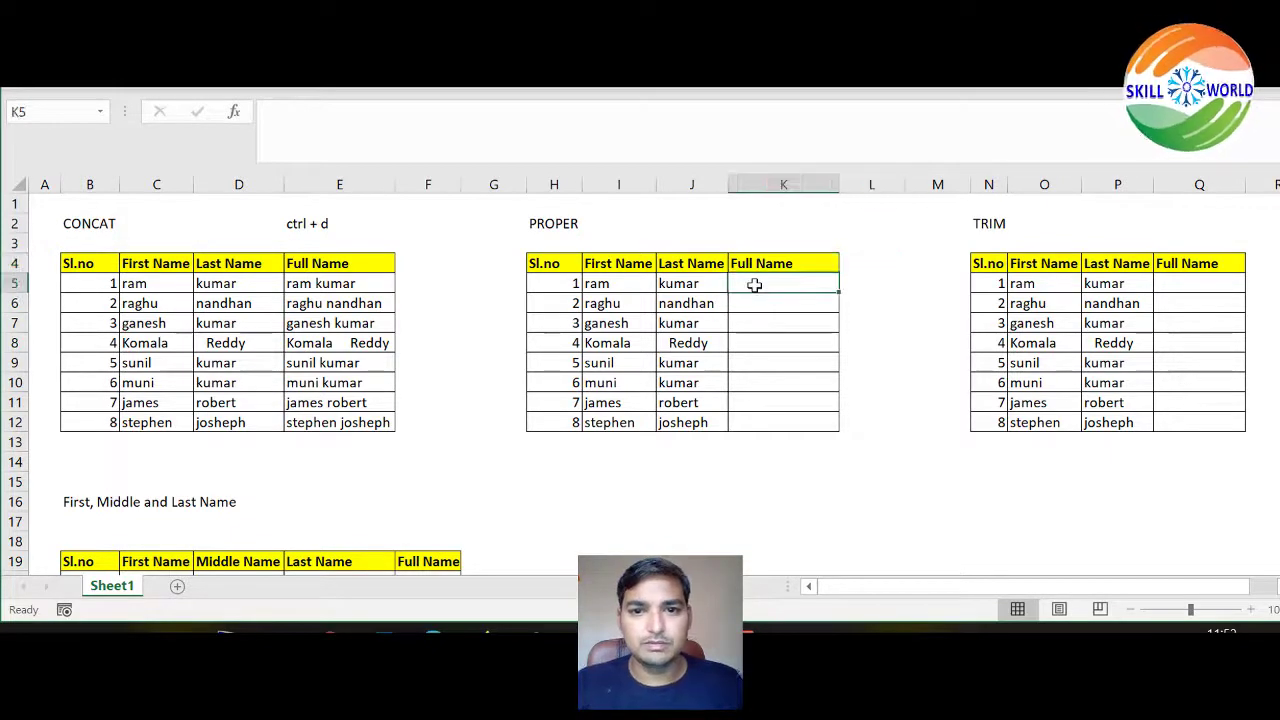
type("=")
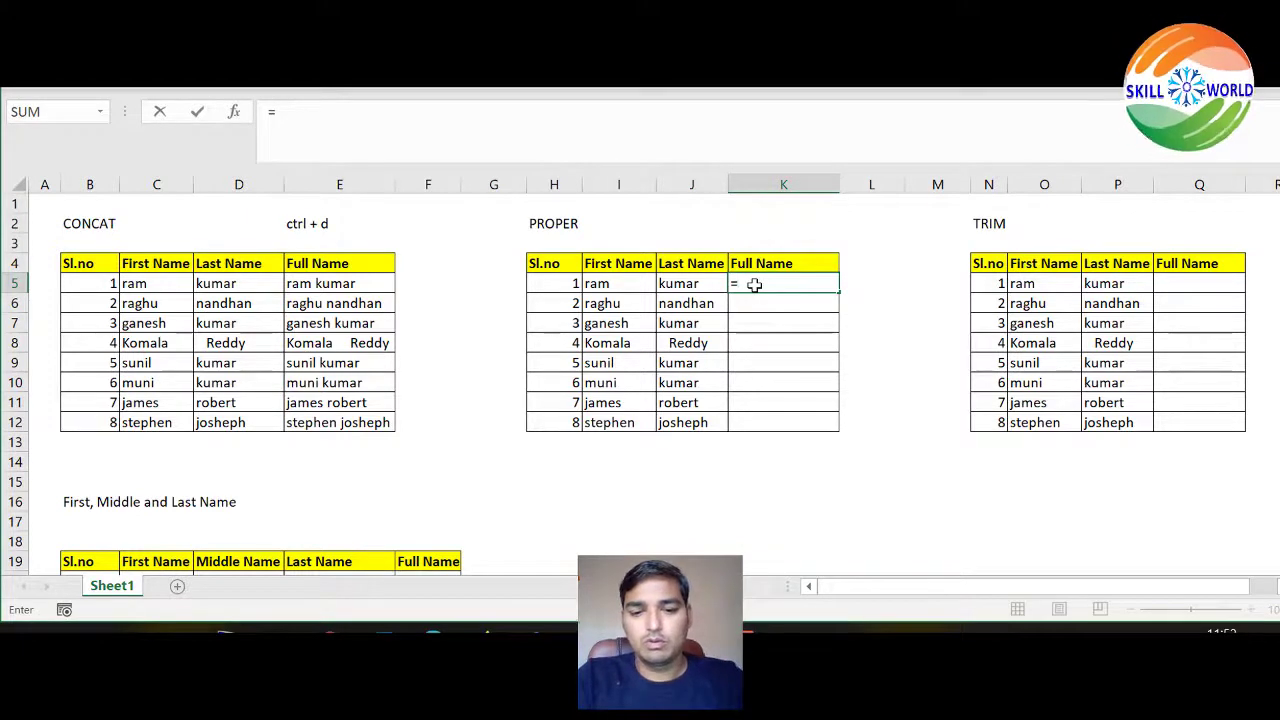
type("proper")
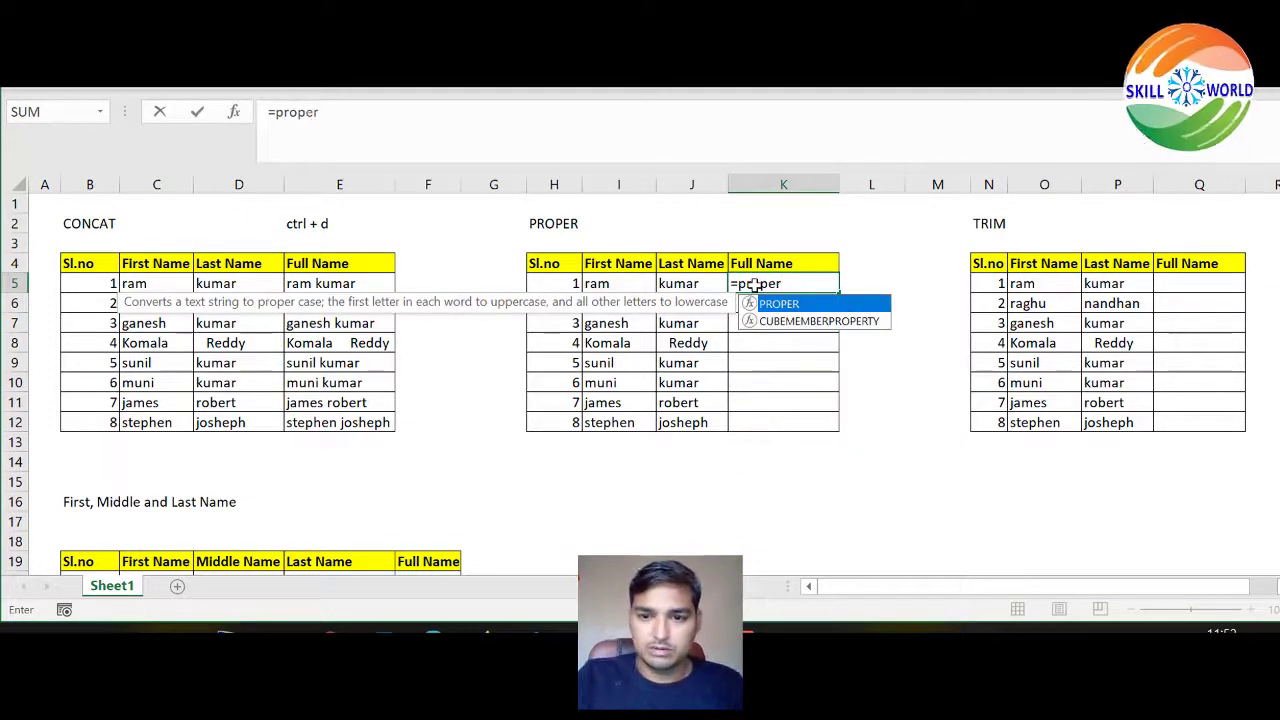
type("(")
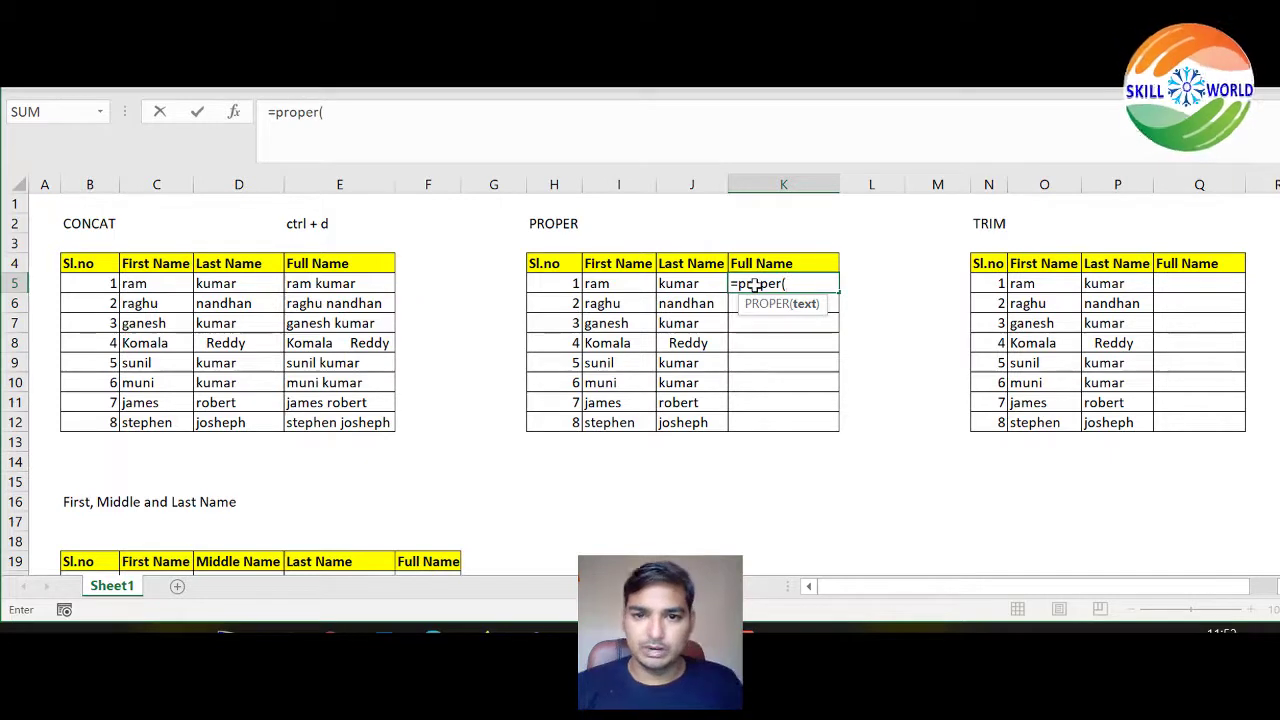
left_click(607, 286)
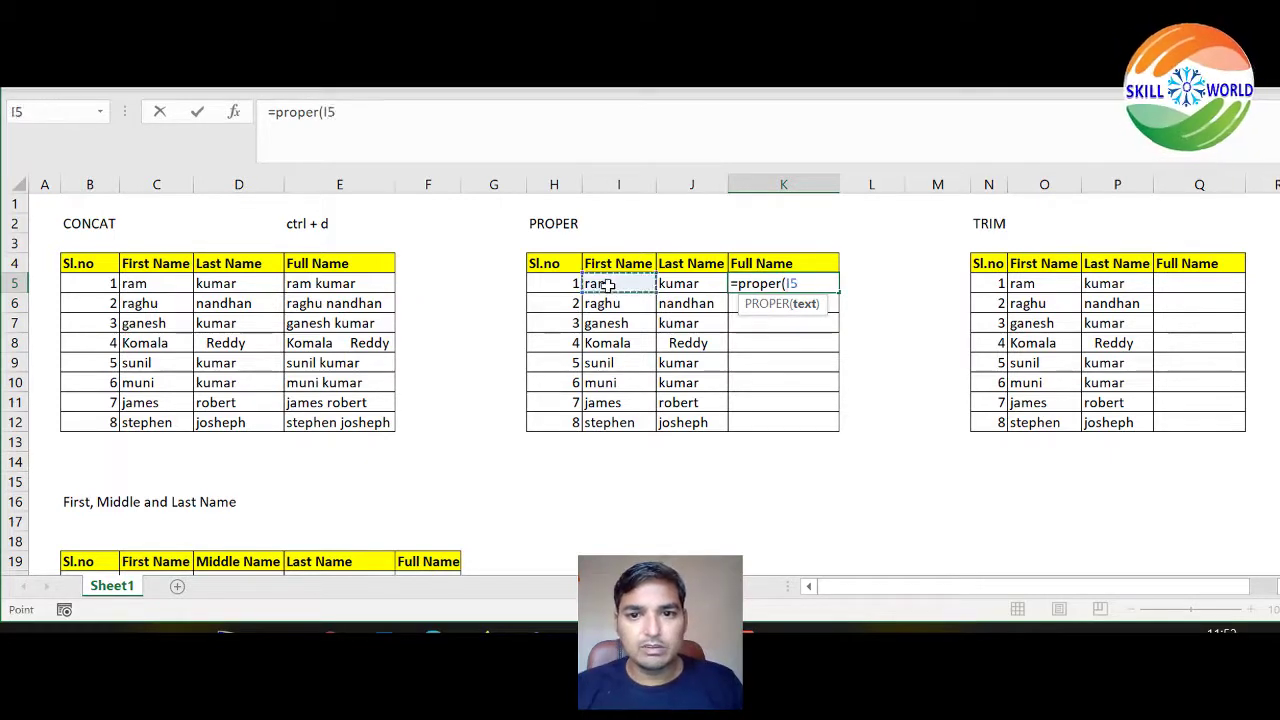
type("&")
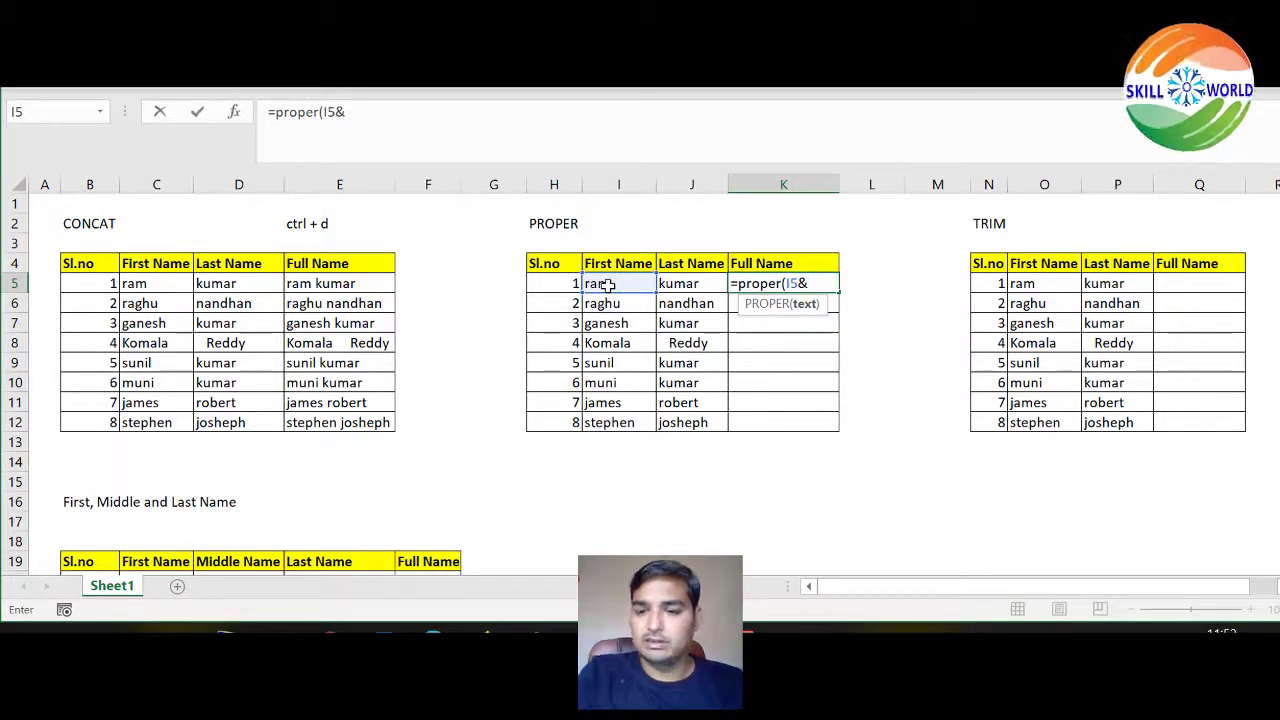
type("\" \"")
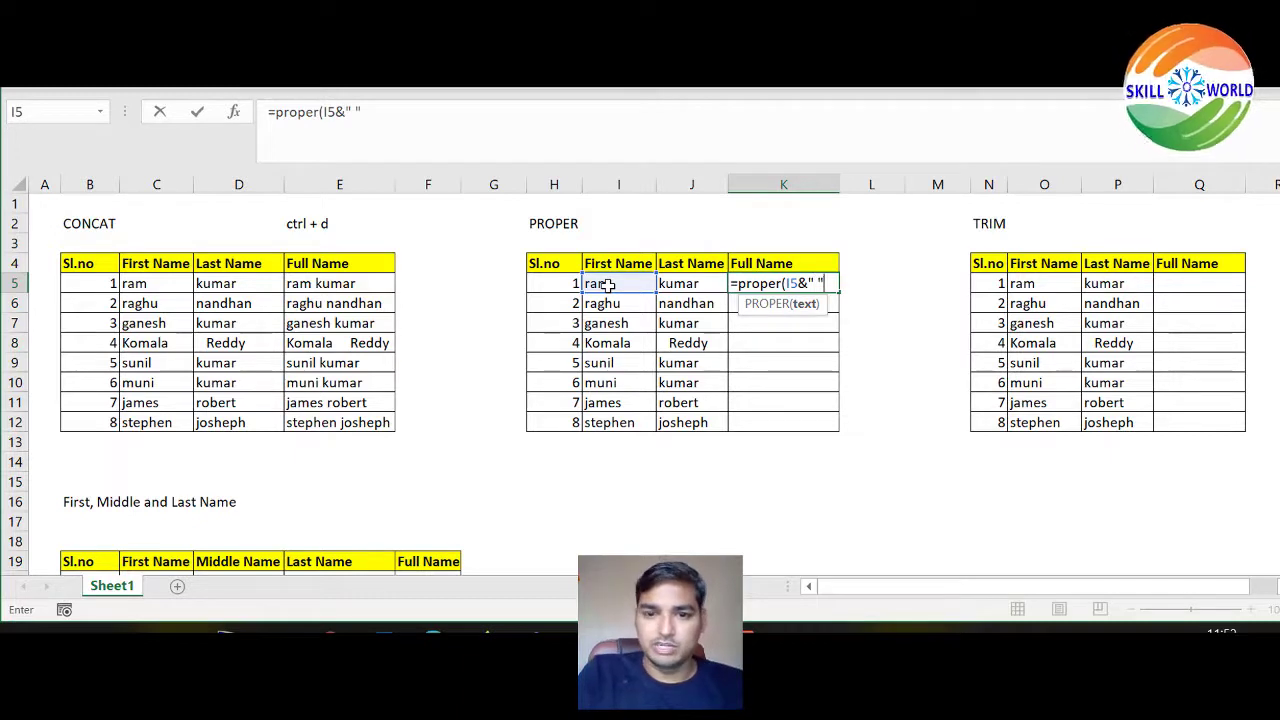
type("&")
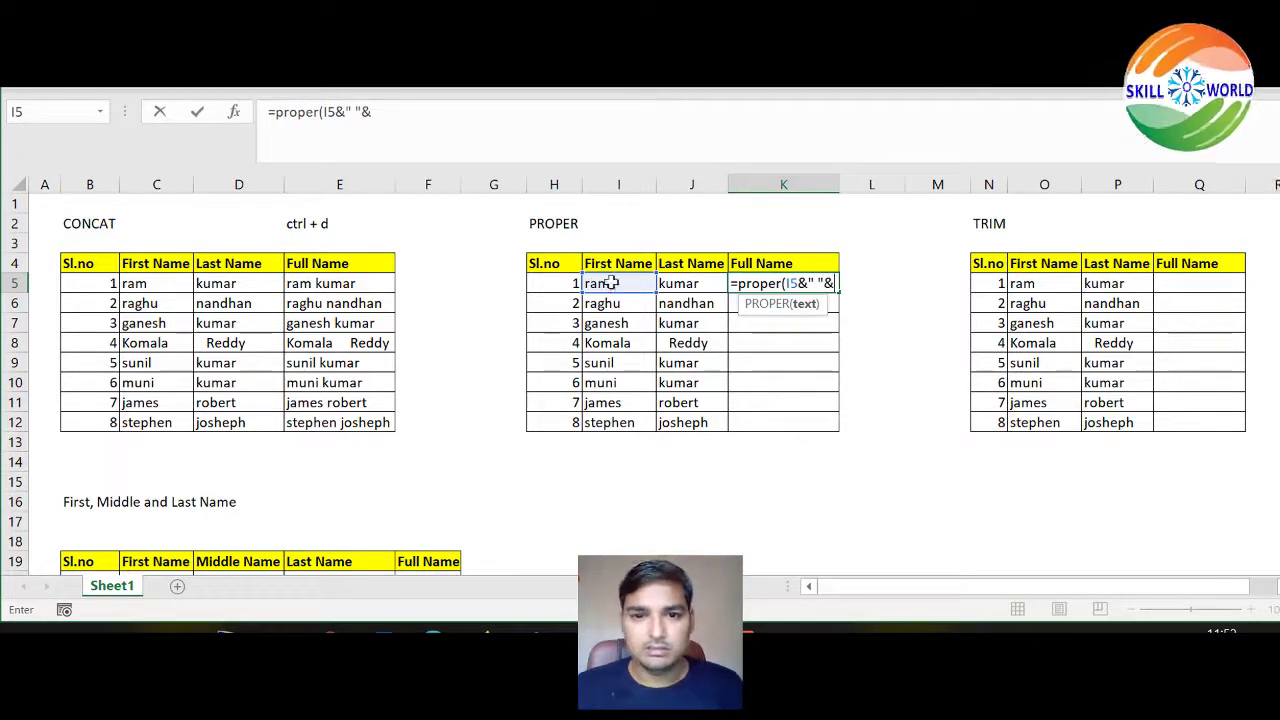
left_click(680, 281)
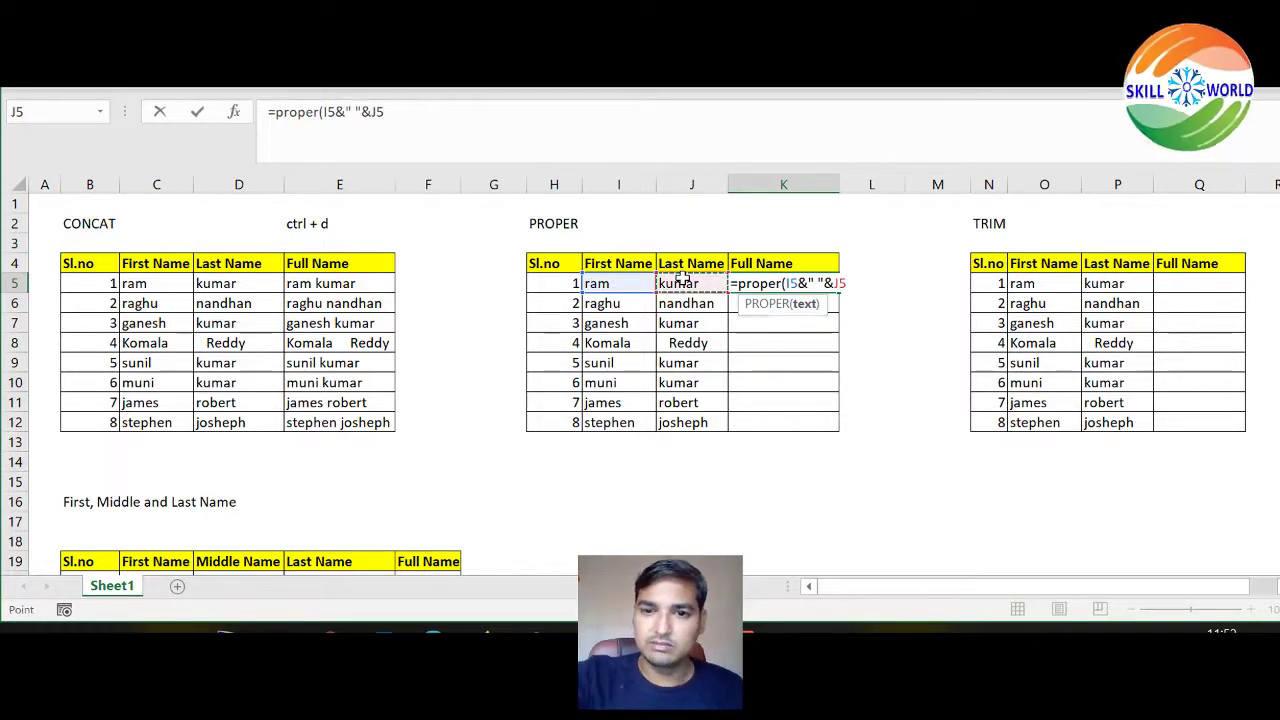
type(")")
key("Return")
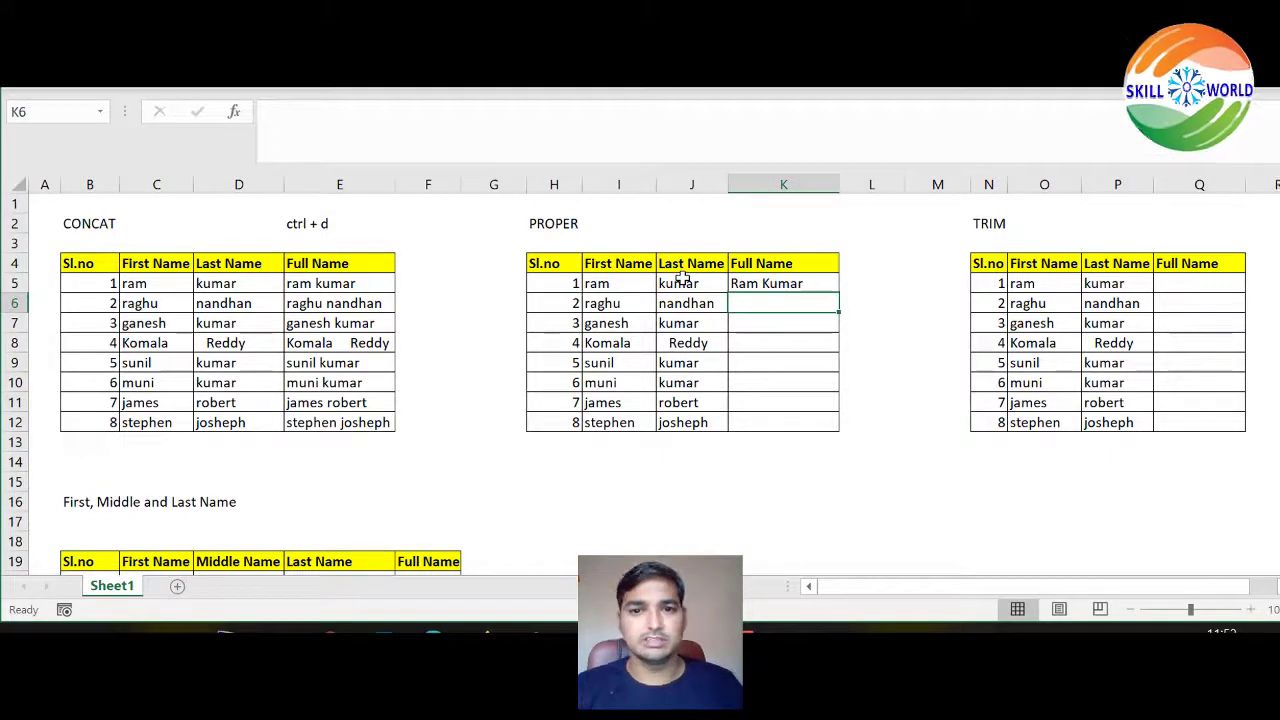
Copy the PROPER formula from K5 down to K12
left_click(812, 285)
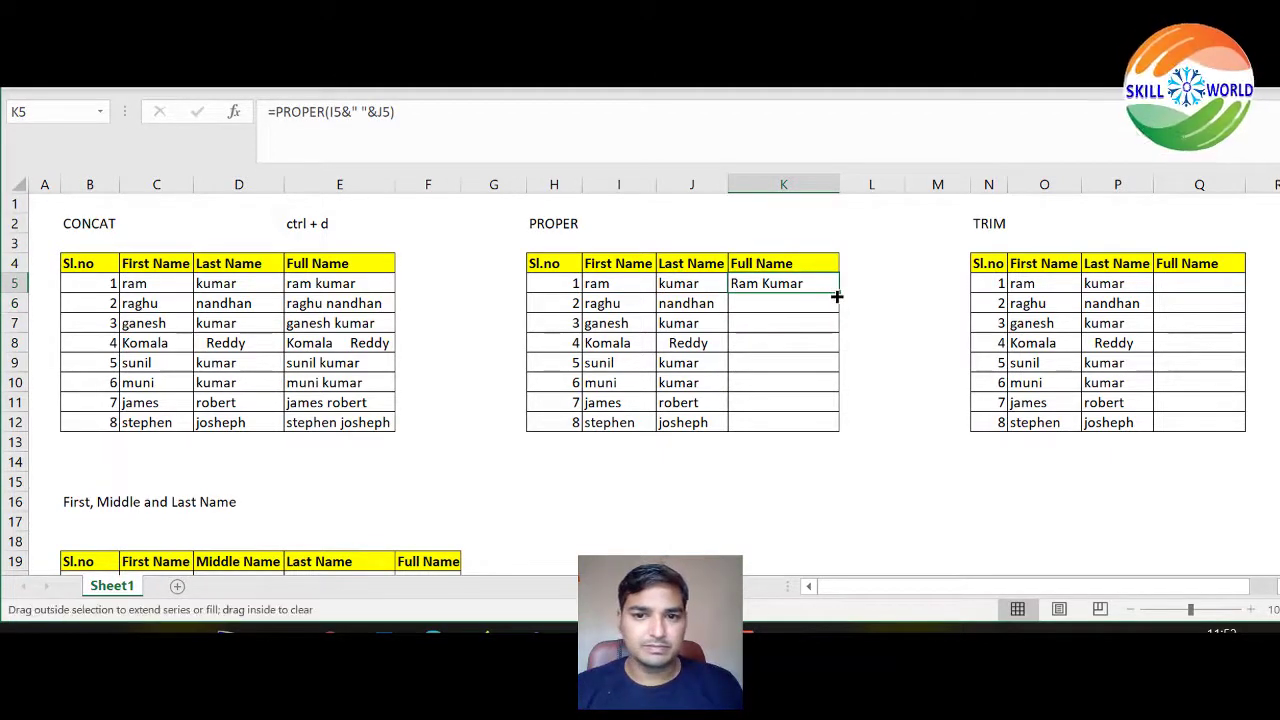
double_click(837, 296)
left_click(866, 296)
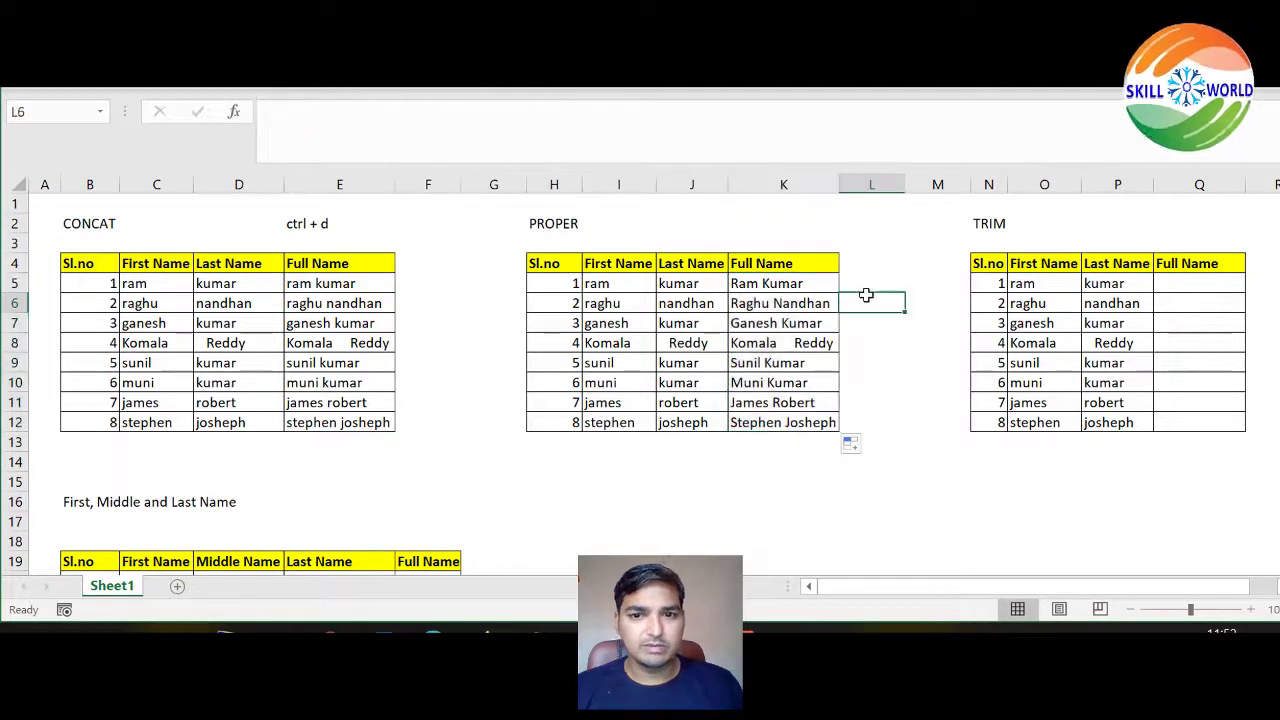
left_click(762, 286)
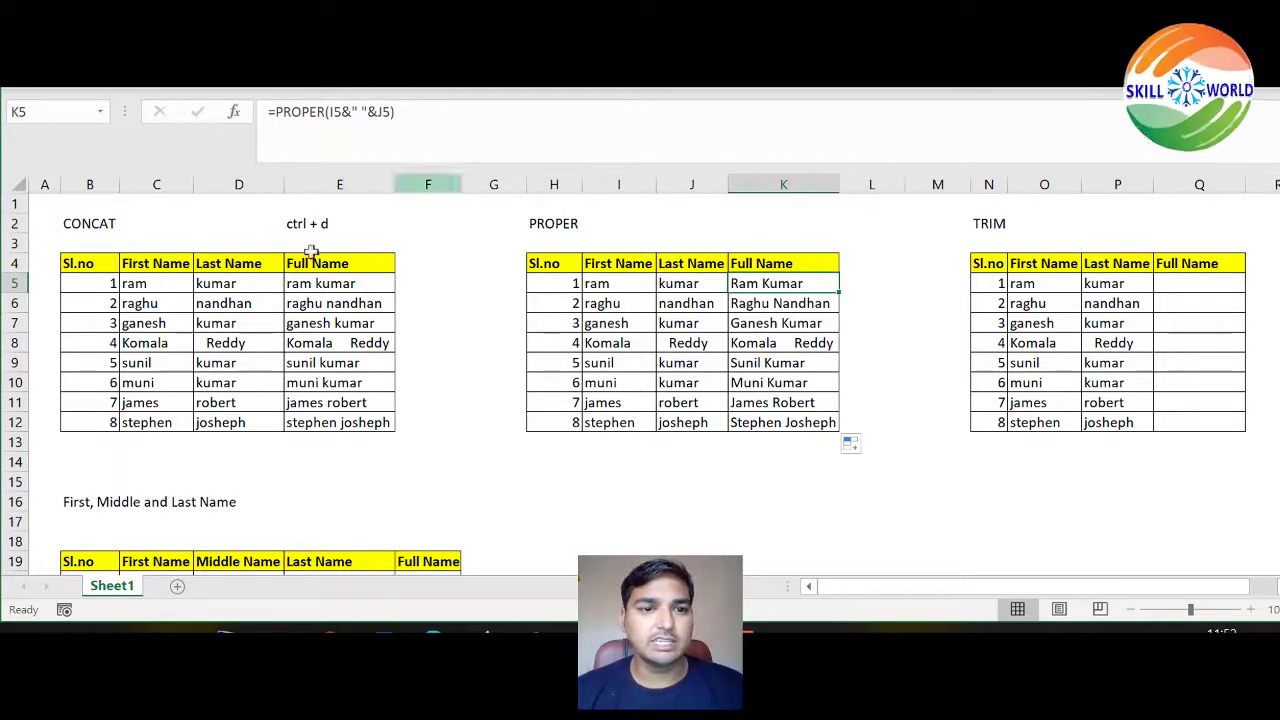
left_click(318, 283)
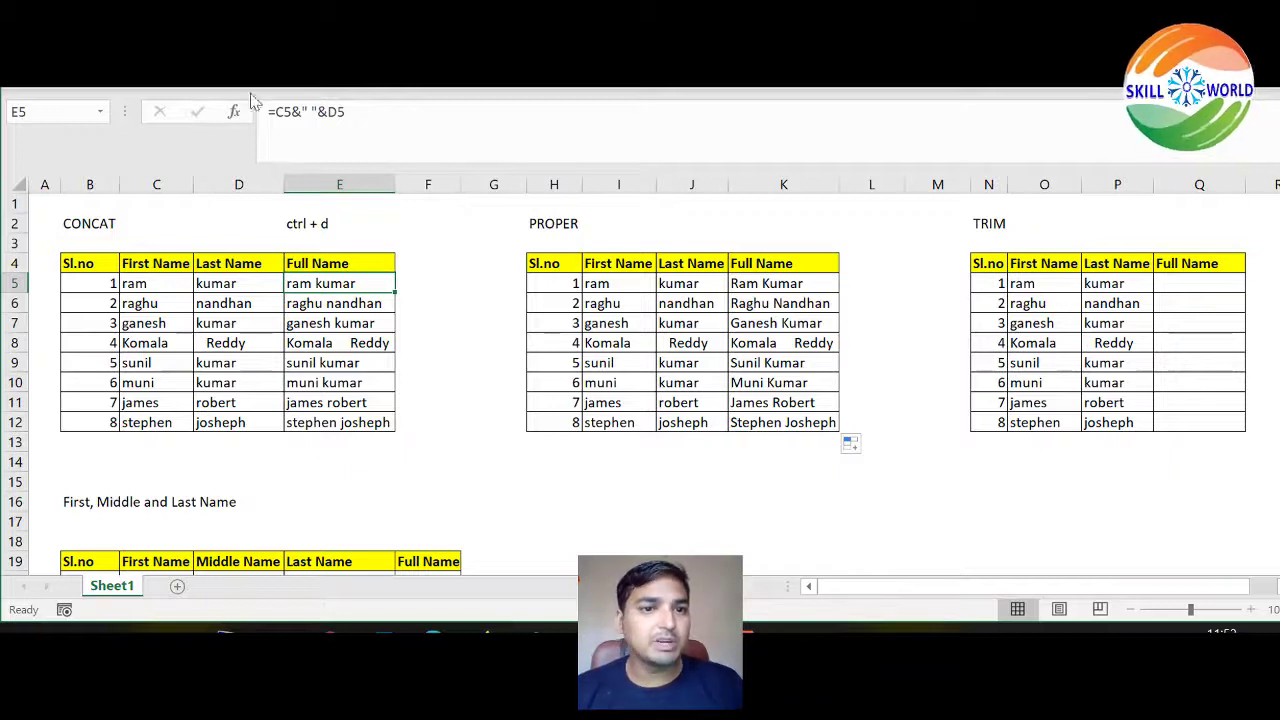
left_click(752, 286)
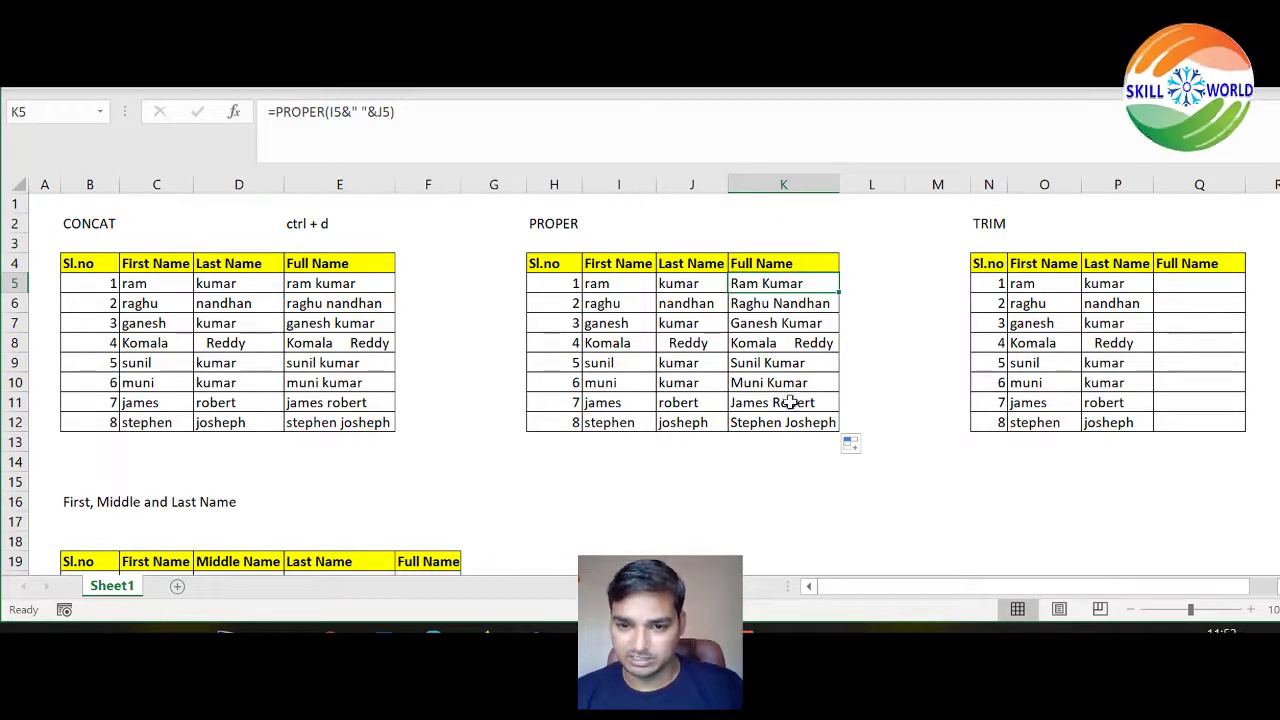
left_click(872, 315)
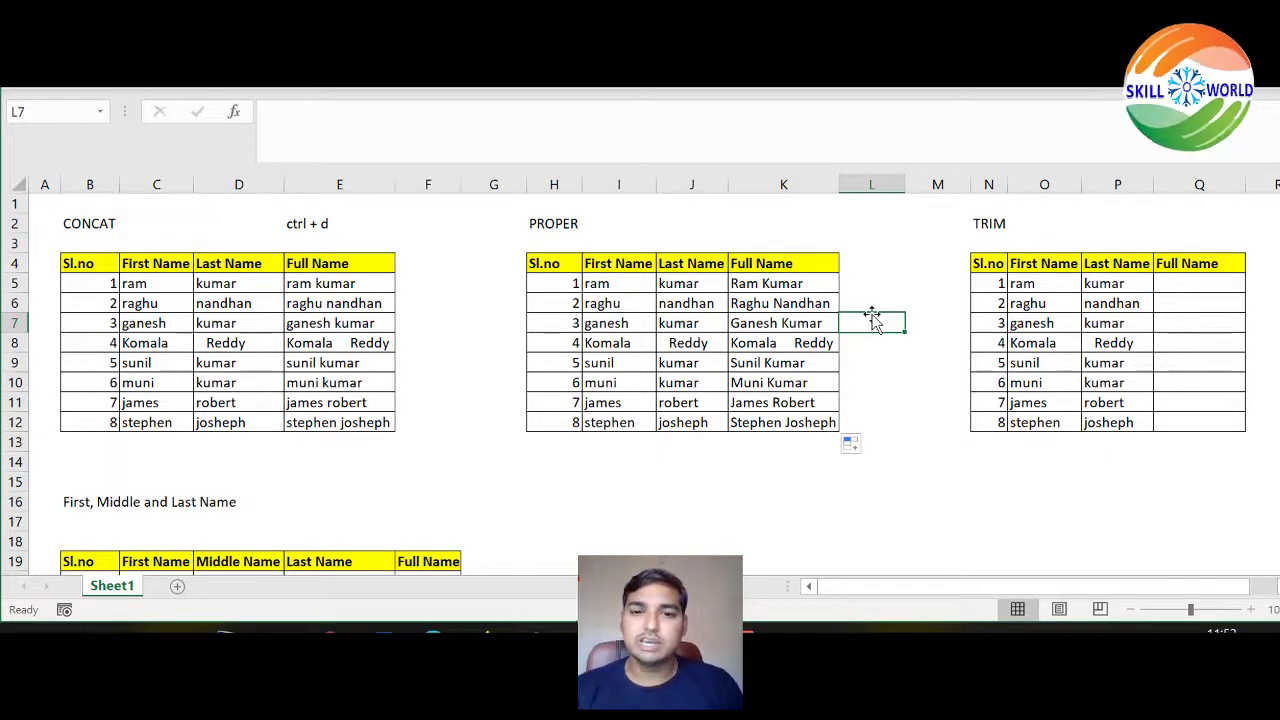
left_click_drag(612, 342, 784, 347)
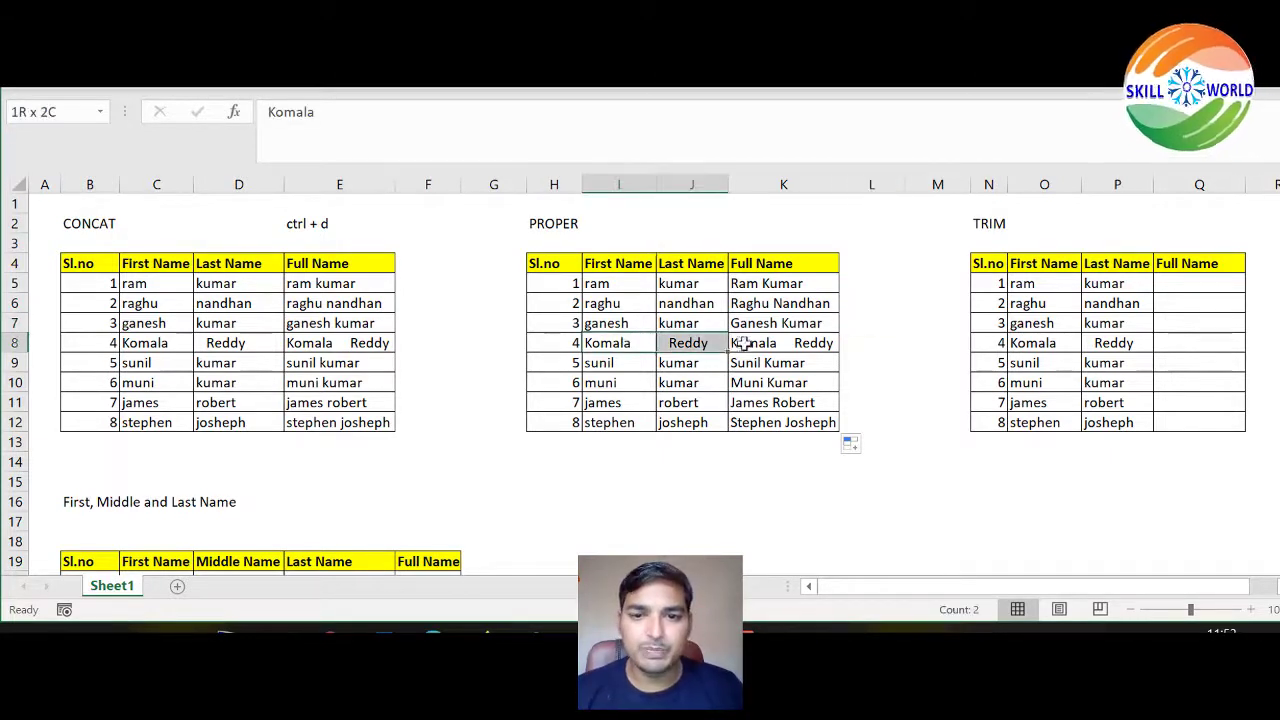
left_click(250, 78)
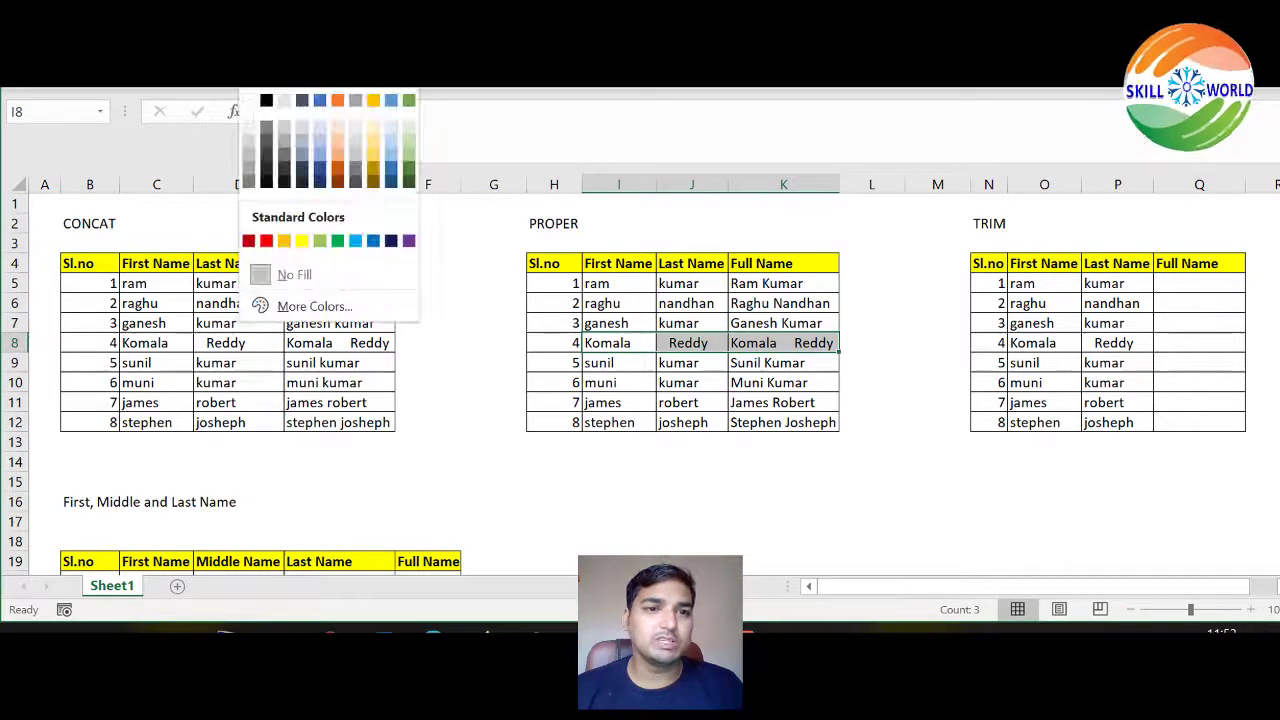
left_click(338, 152)
left_click(850, 282)
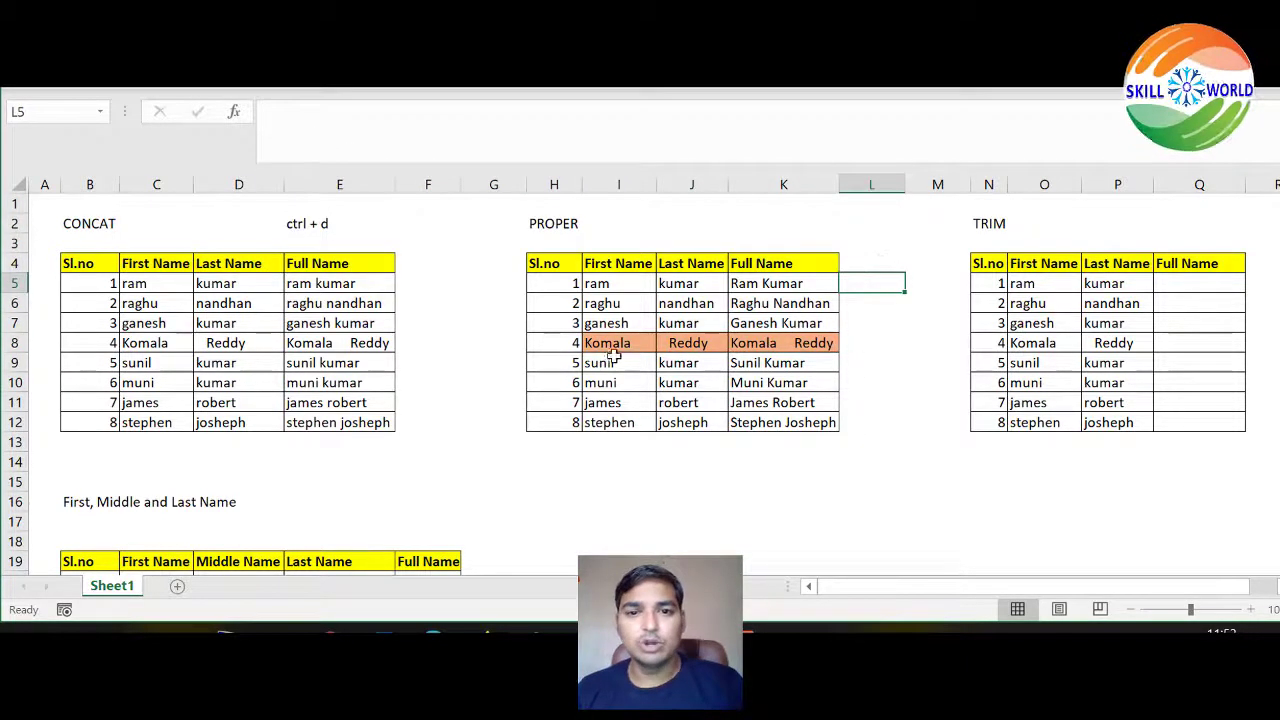
left_click(868, 348)
left_click(690, 345)
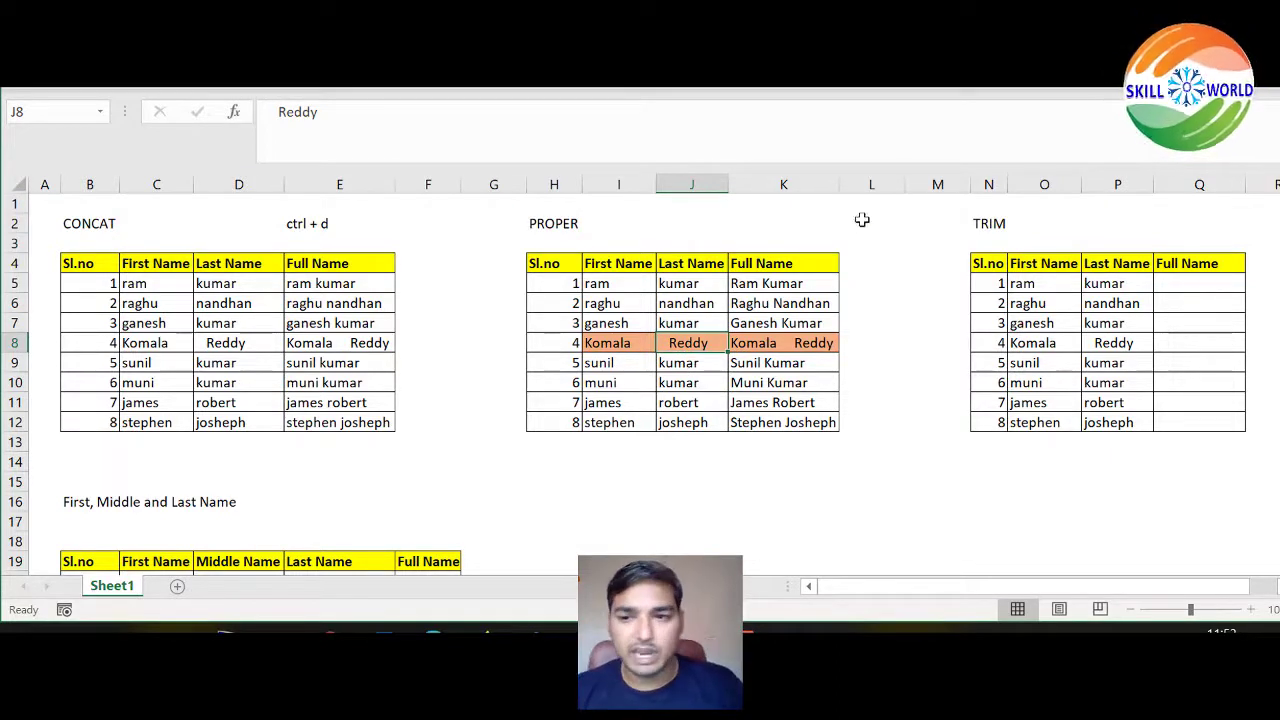
Delete columns N through Q with Ctrl+- to remove the TRIM table
left_click(998, 225)
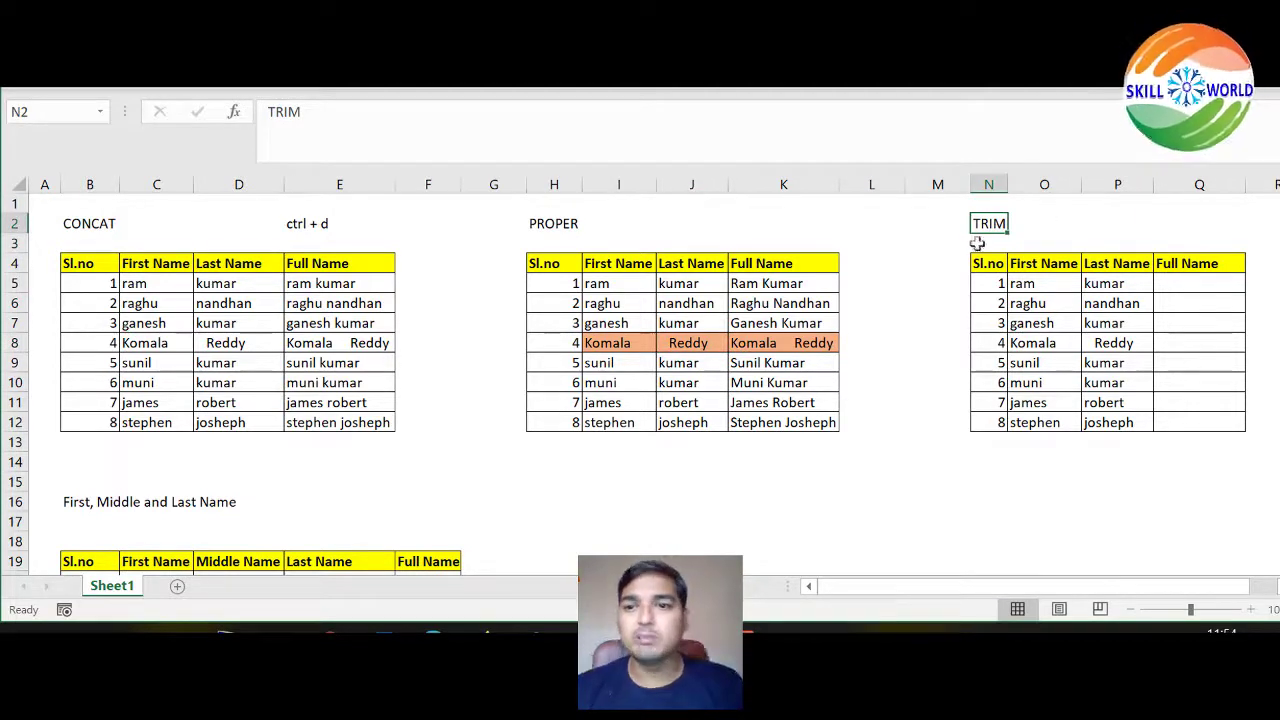
left_click_drag(974, 261, 1226, 424)
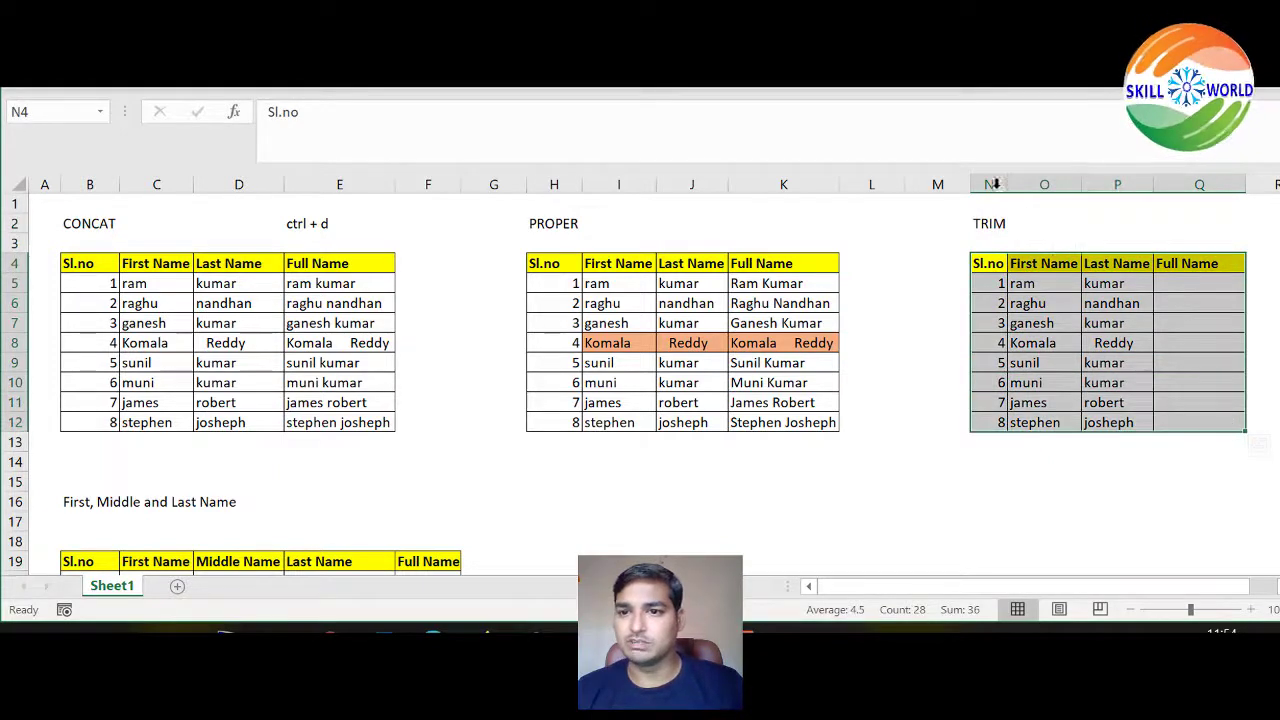
left_click_drag(988, 185, 1196, 190)
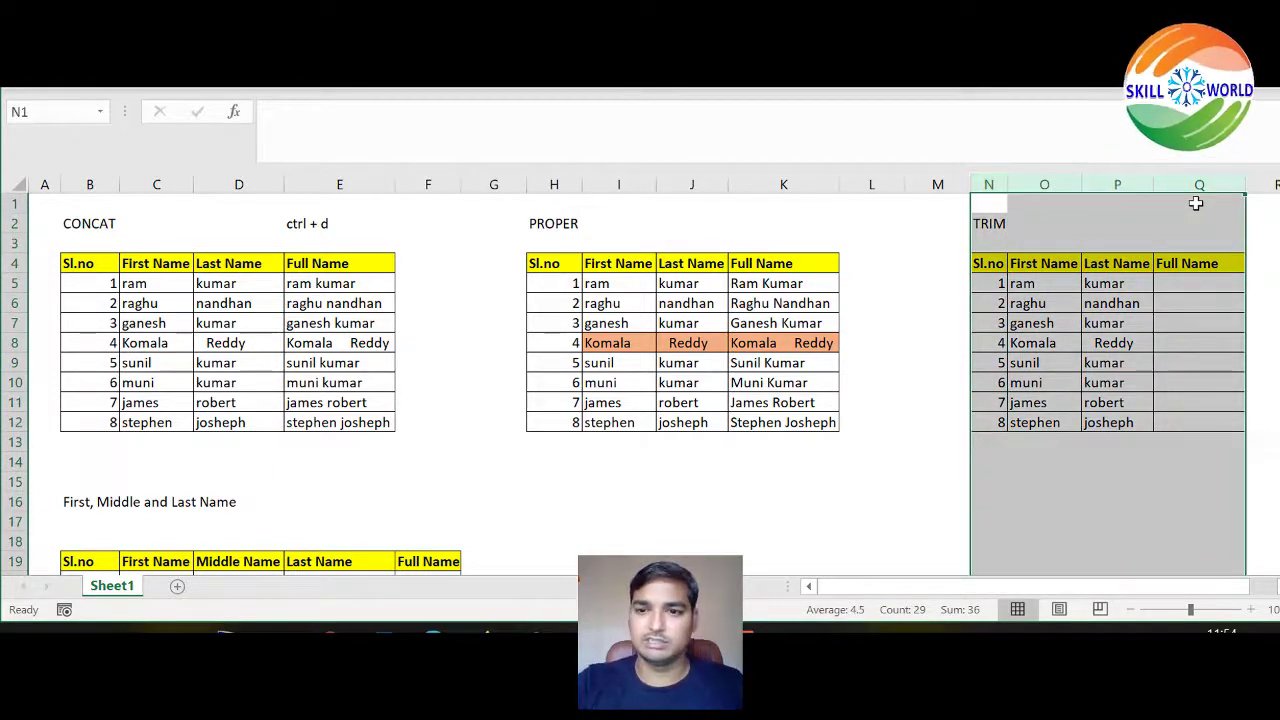
key("ctrl+minus")
left_click(935, 225)
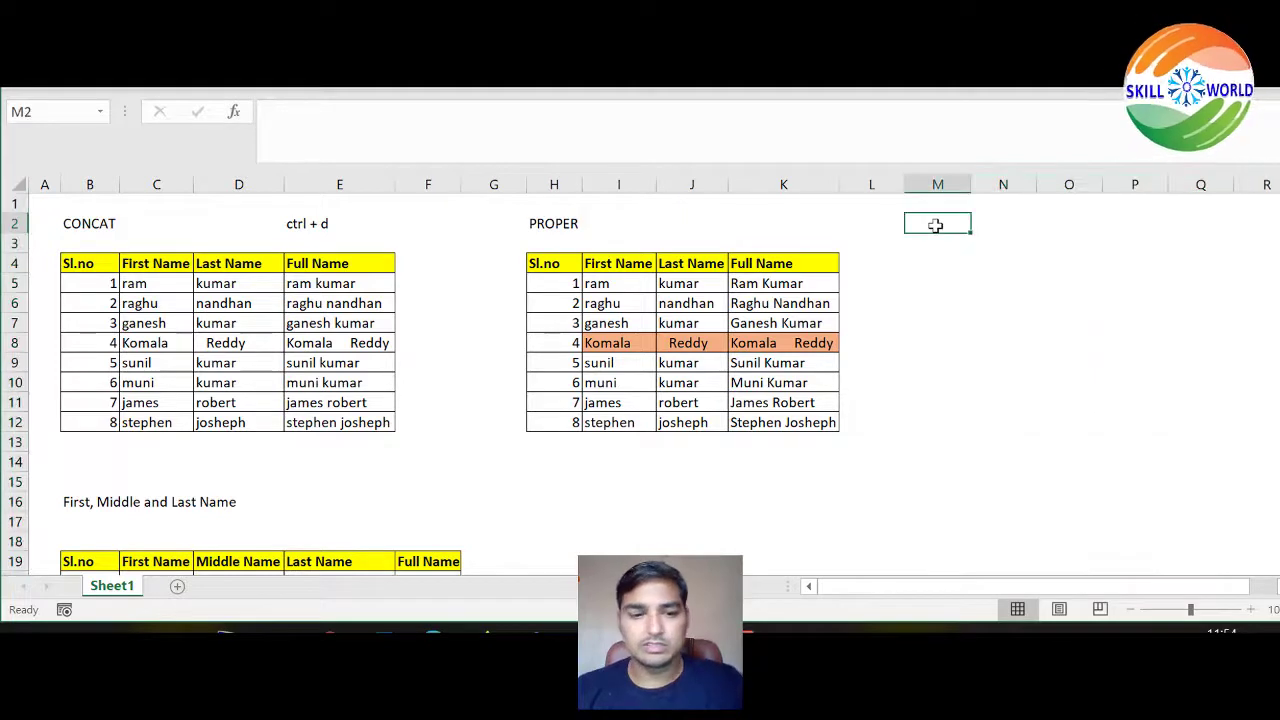
Add a 'Trim' heading in M2 and enter =TRIM(K5) in M5
type("Trim")
key("Return")
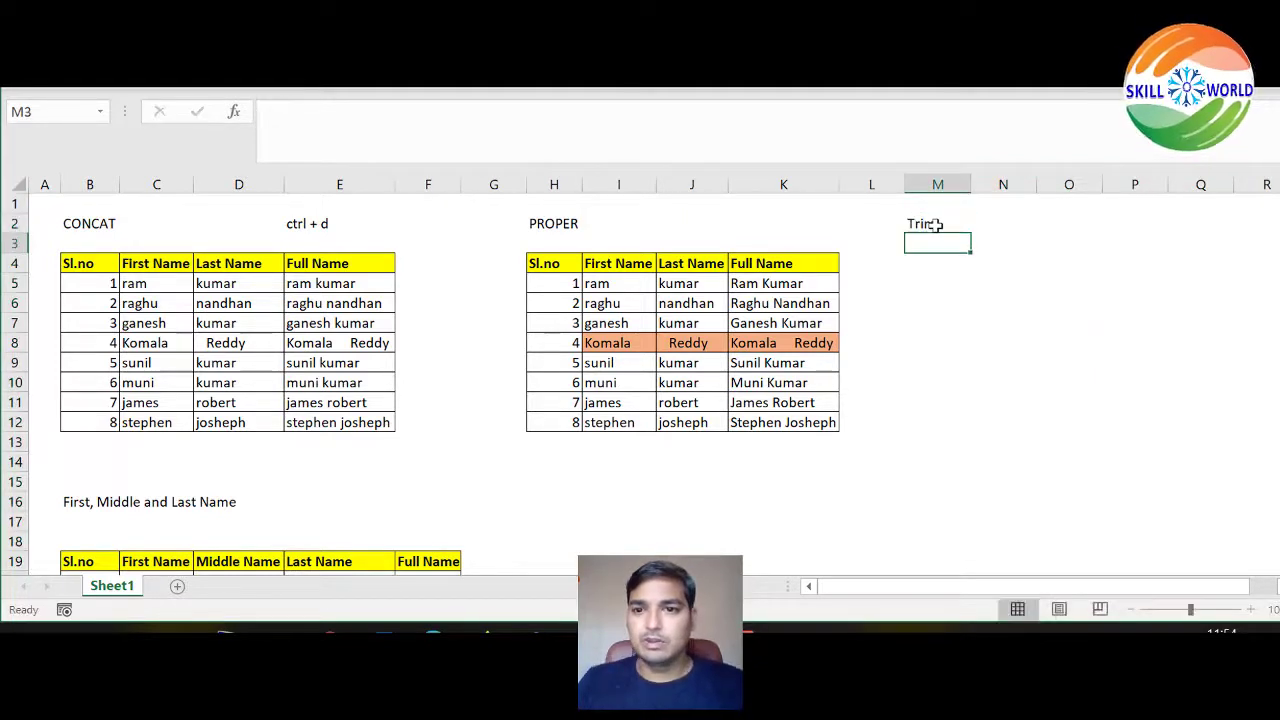
key("Down")
key("Down")
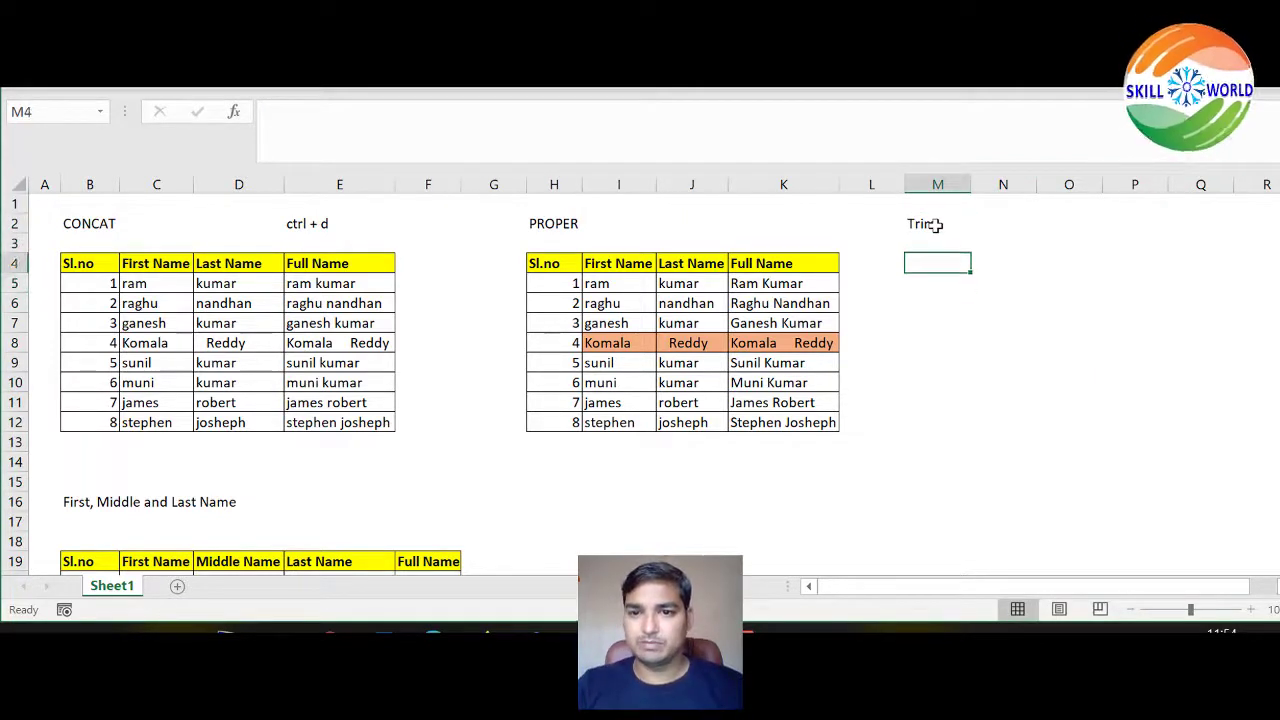
type("=")
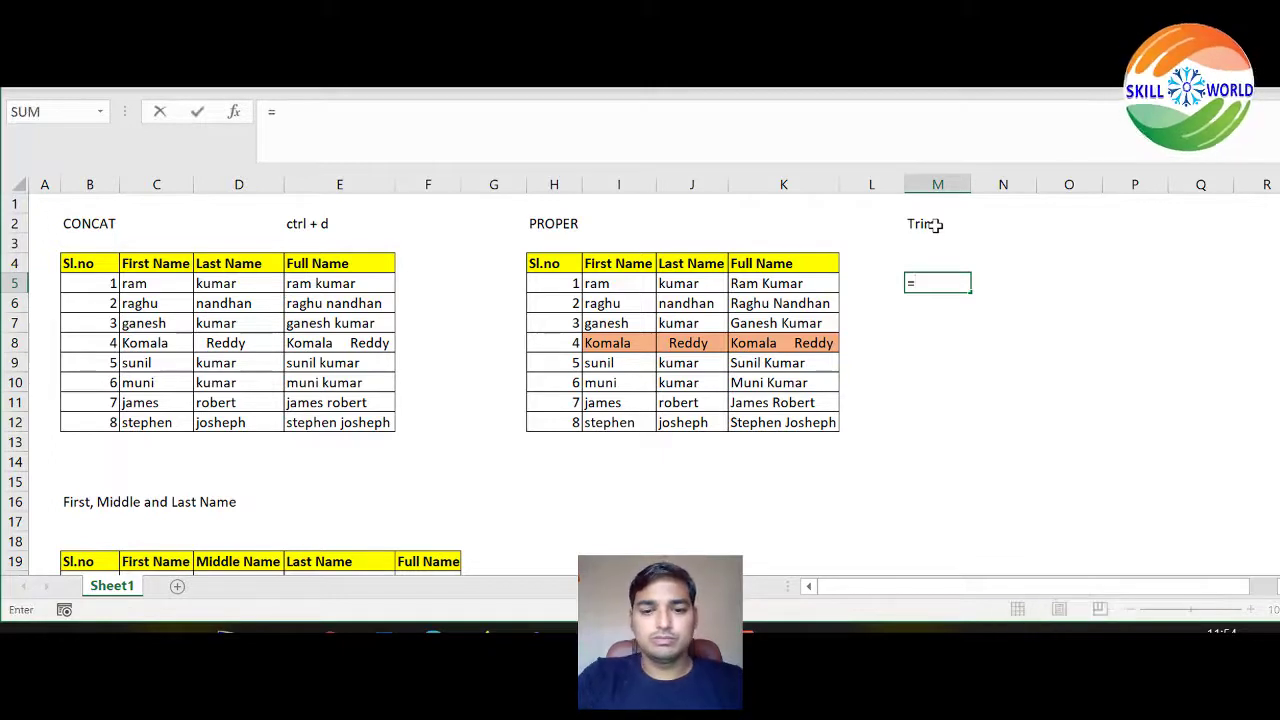
type("trim")
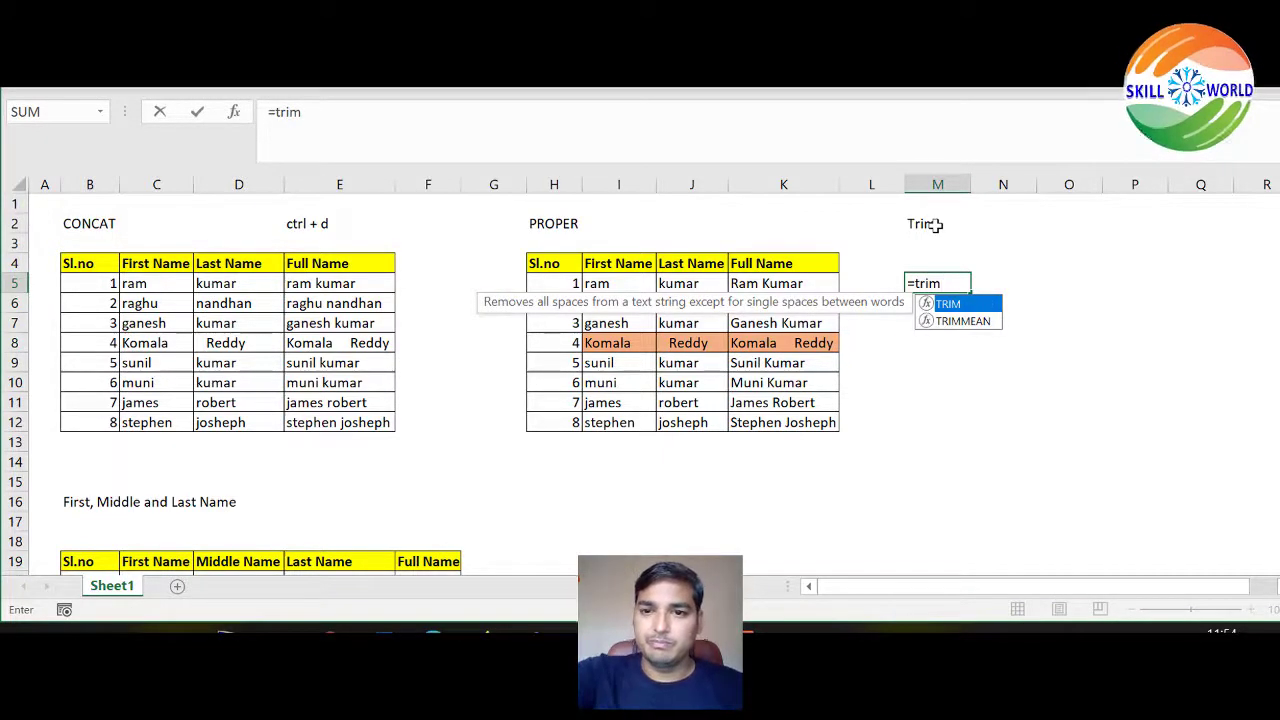
type("(")
left_click(786, 283)
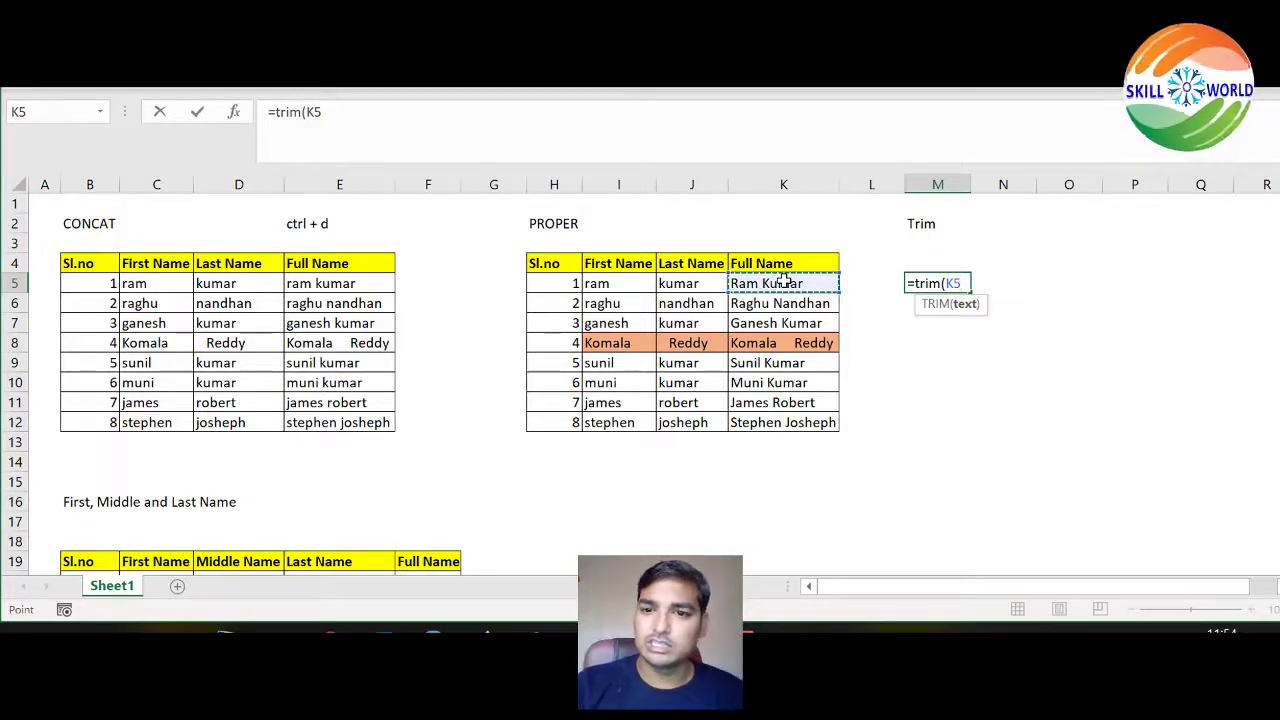
type(")")
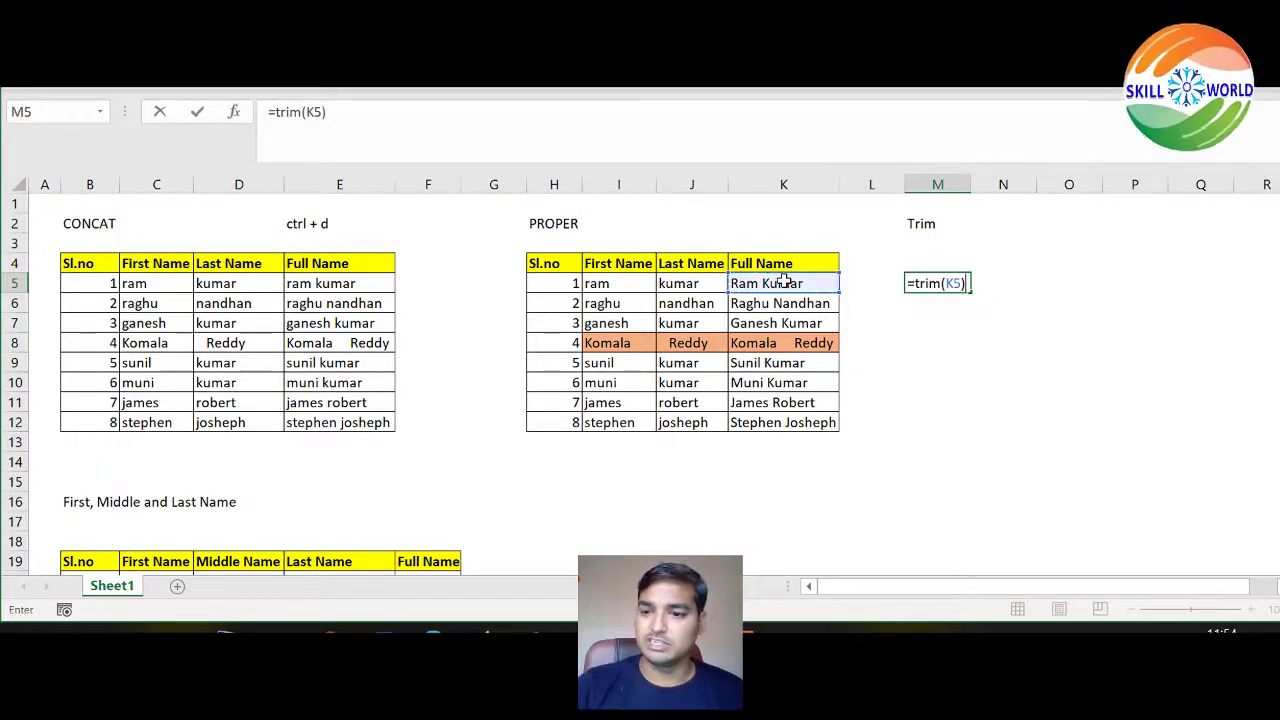
key("Return")
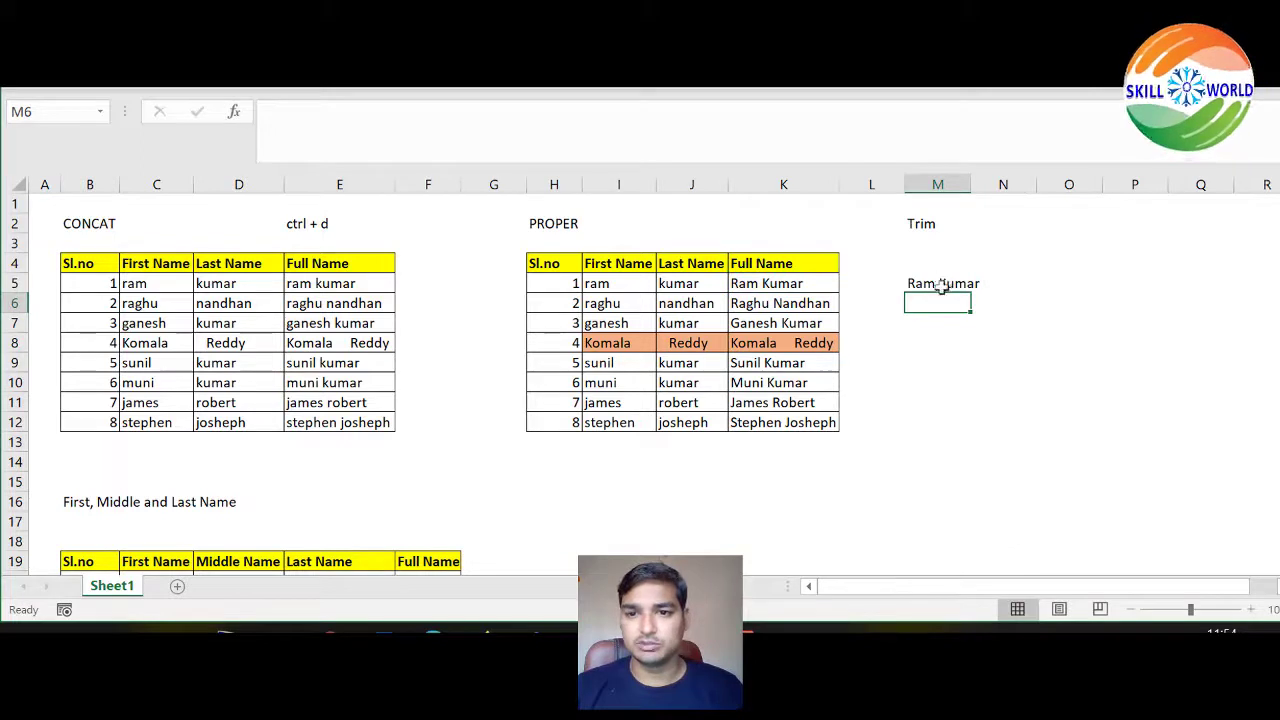
left_click(943, 287)
left_click_drag(969, 296, 967, 424)
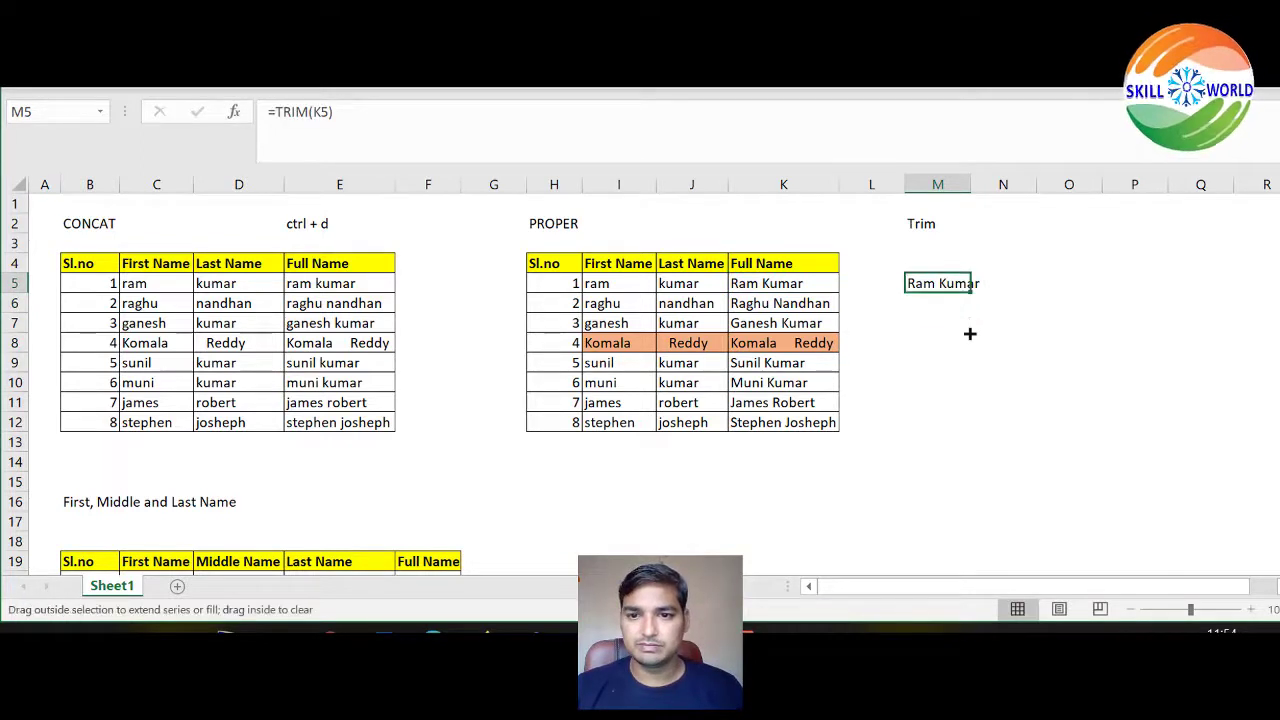
left_click(1042, 380)
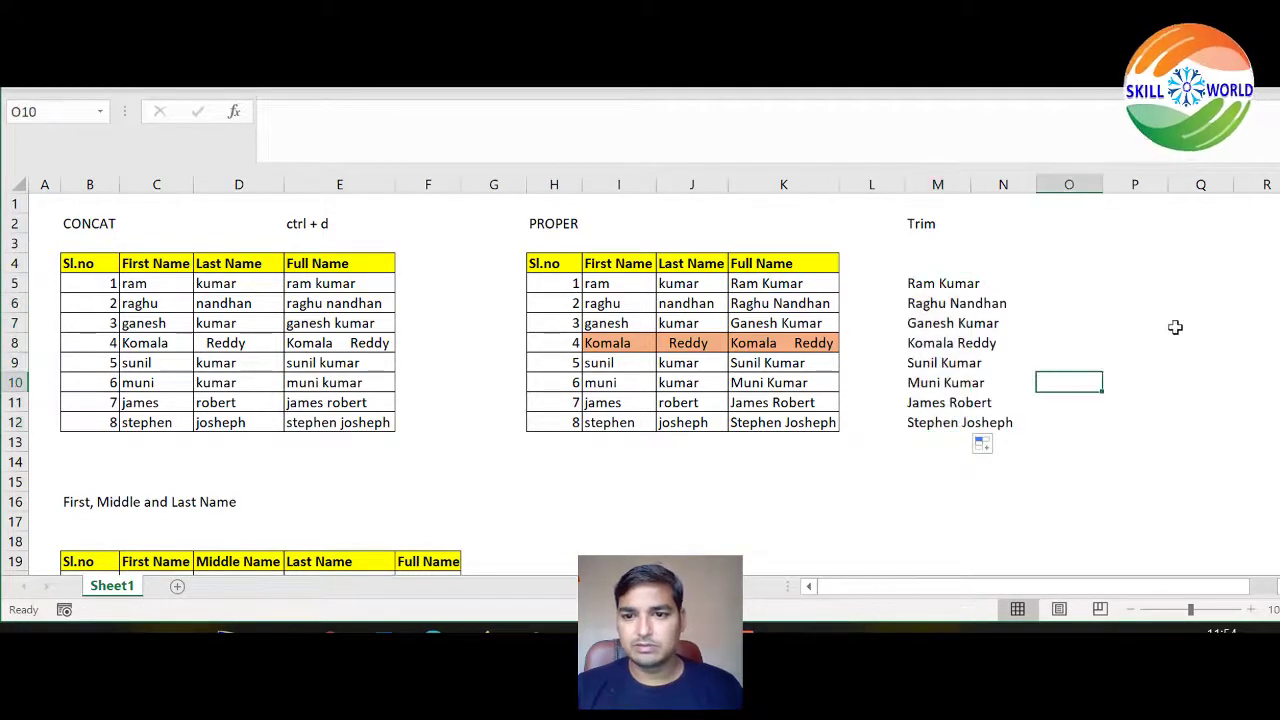
left_click_drag(860, 345, 988, 343)
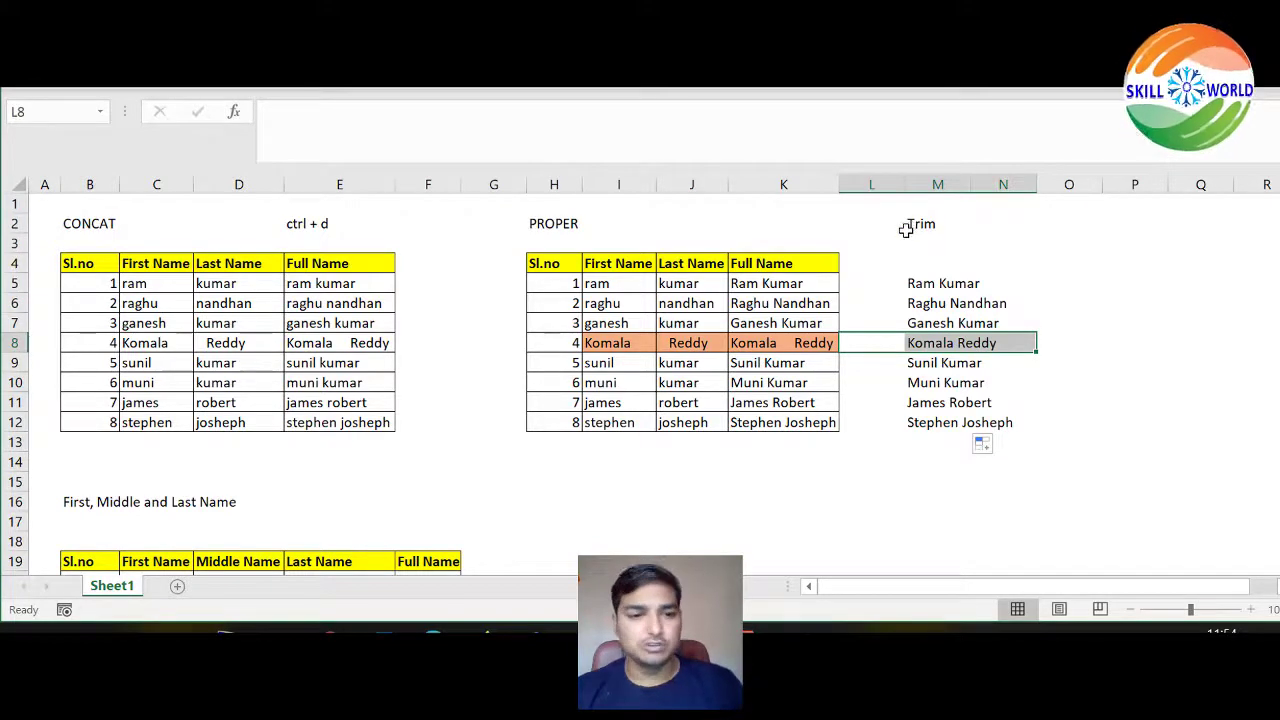
Scroll down to the First, Middle and Last Name table and point out its heading
scroll(890, 255, "down", 3)
scroll(888, 262, "down", 3)
scroll(895, 270, "up", 4)
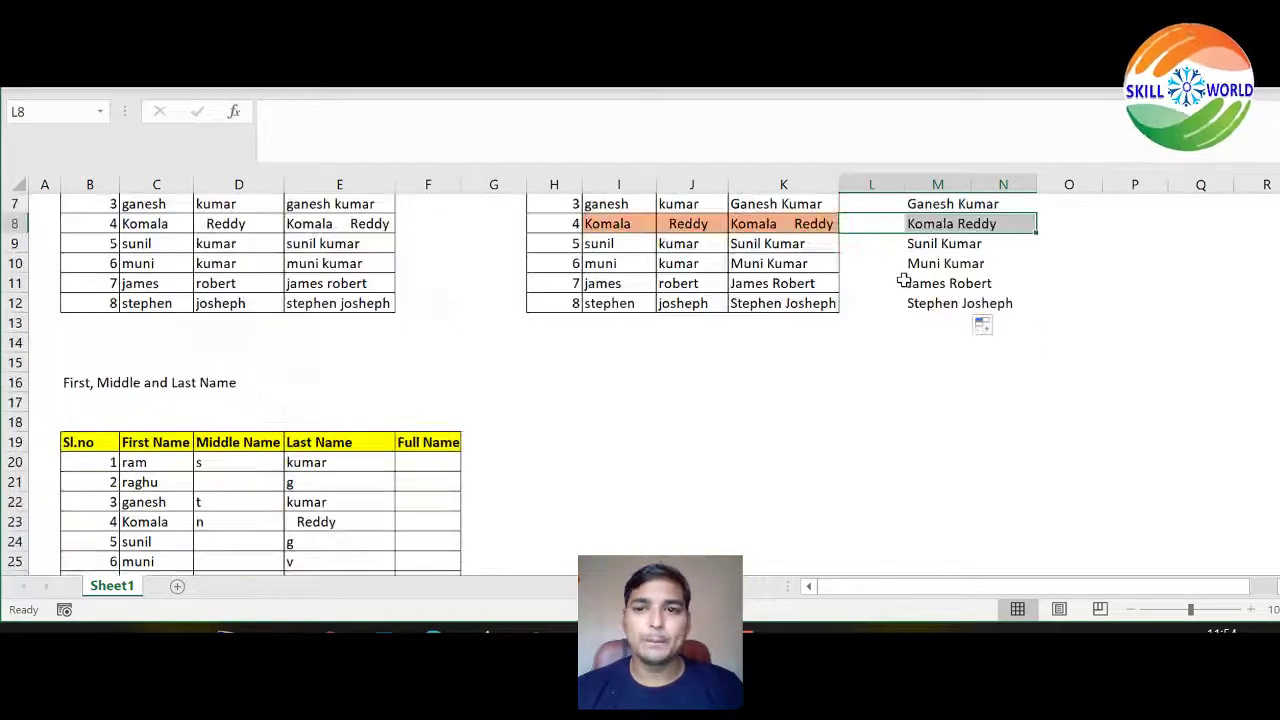
scroll(905, 281, "up", 2)
scroll(410, 266, "down", 2)
scroll(450, 260, "down", 2)
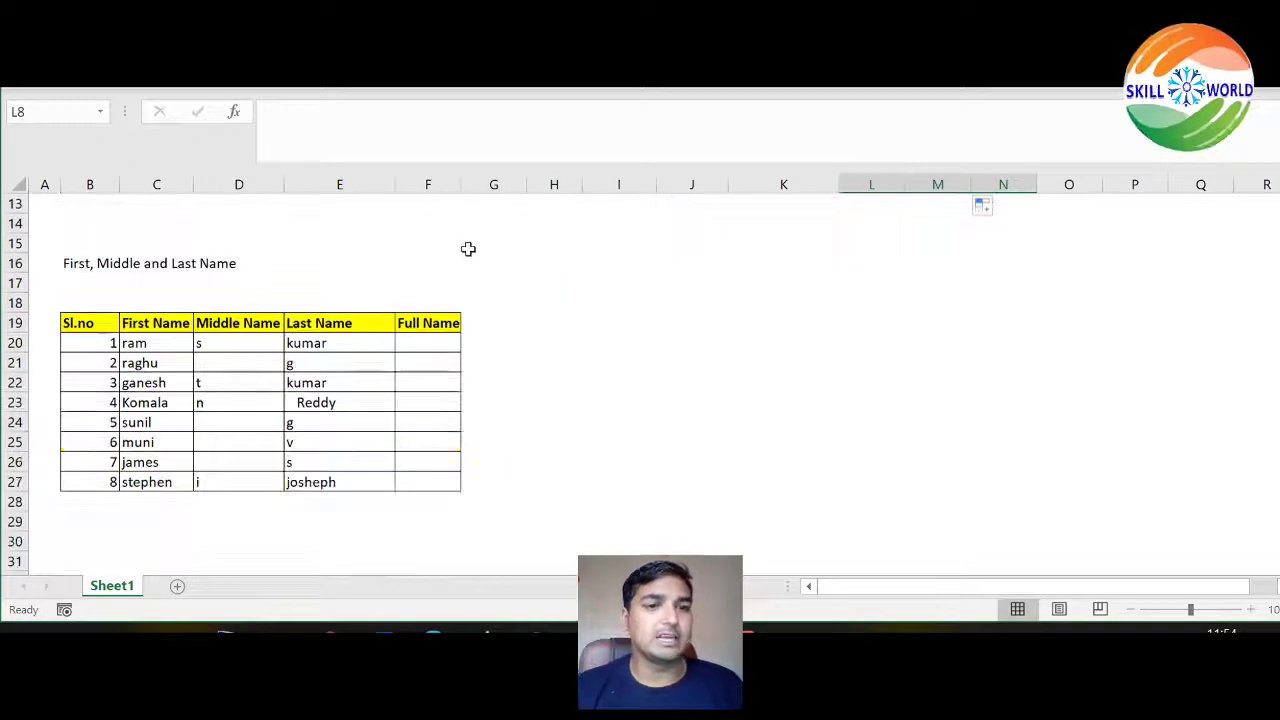
left_click(70, 266)
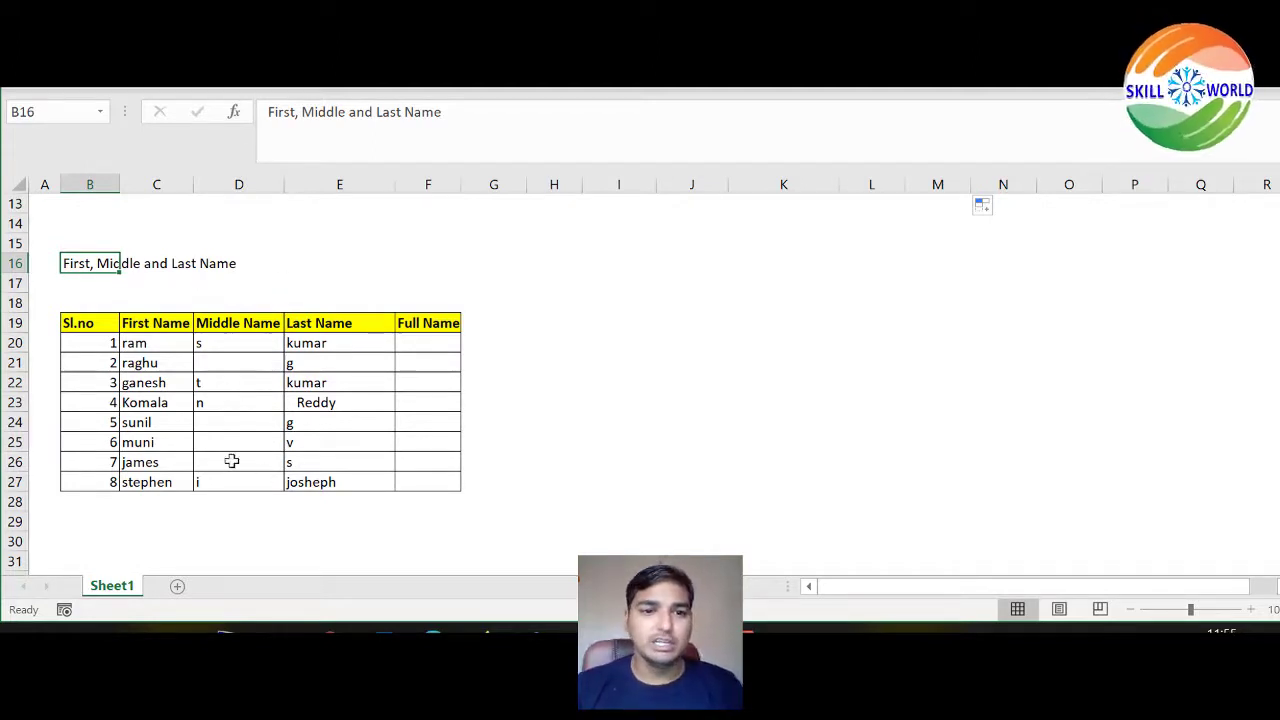
left_click(421, 341)
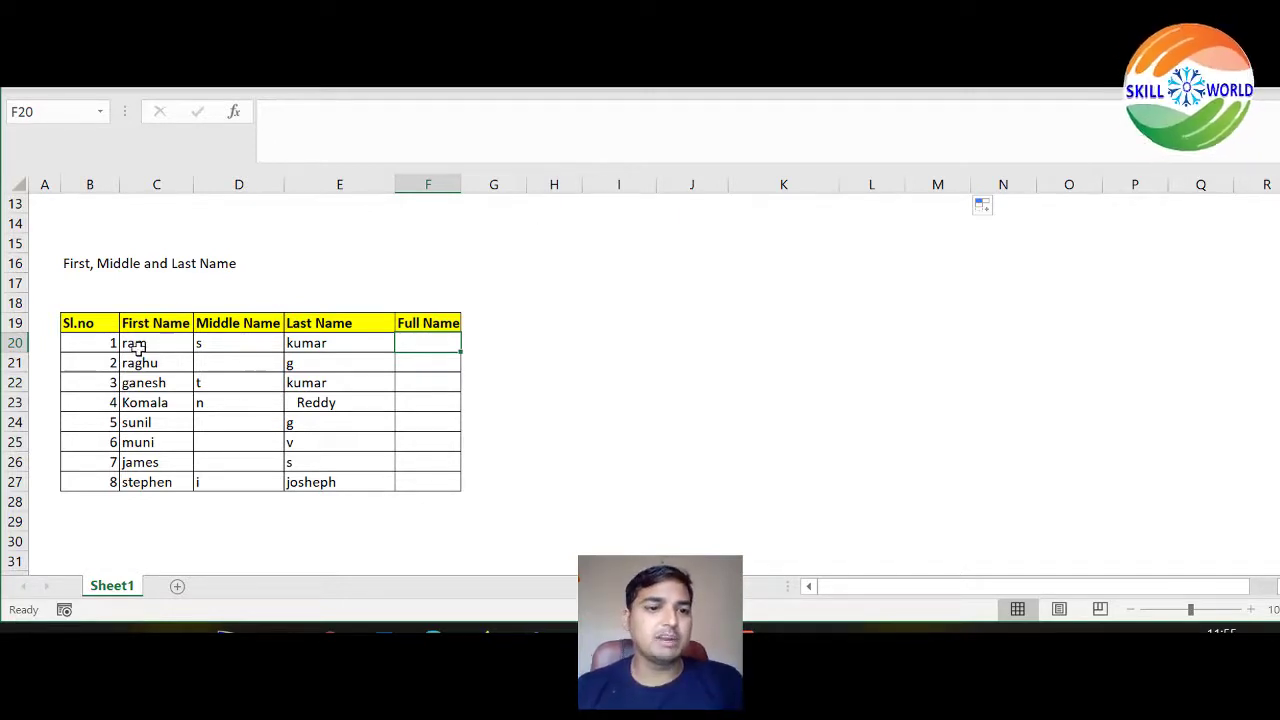
left_click(136, 345)
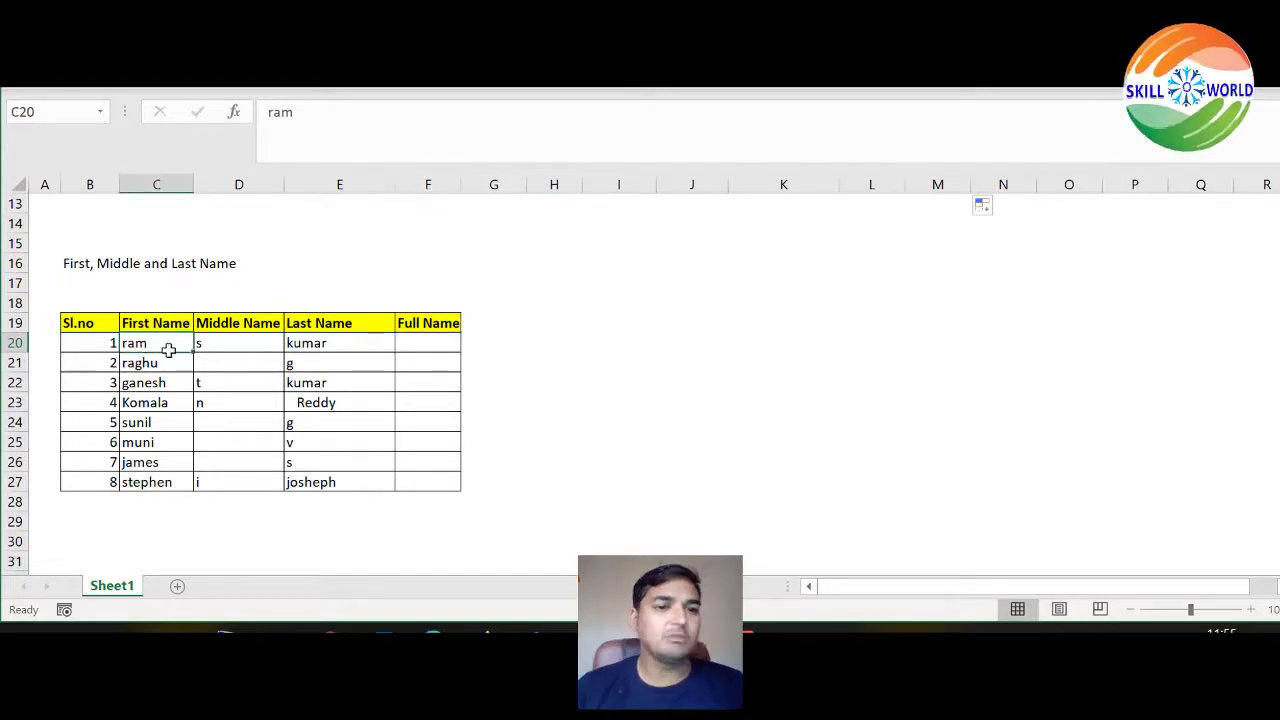
left_click_drag(170, 343, 292, 347)
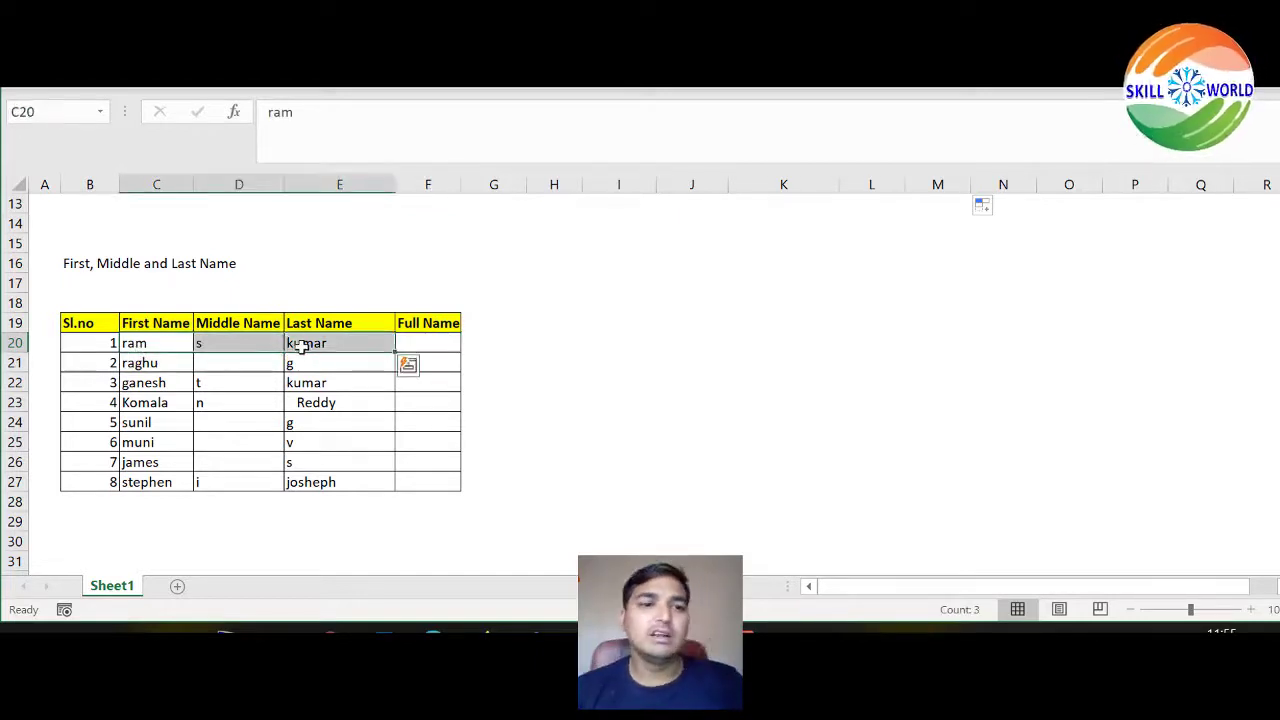
left_click(158, 342)
left_click(222, 342)
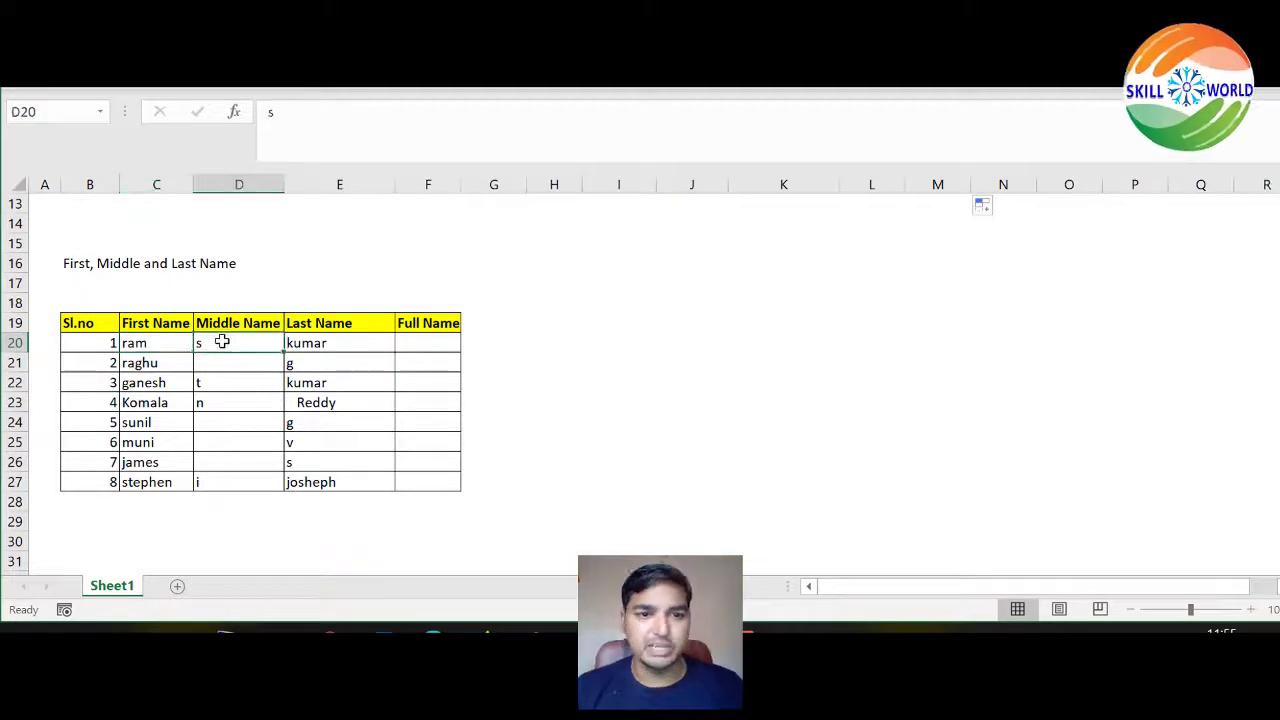
left_click(322, 346)
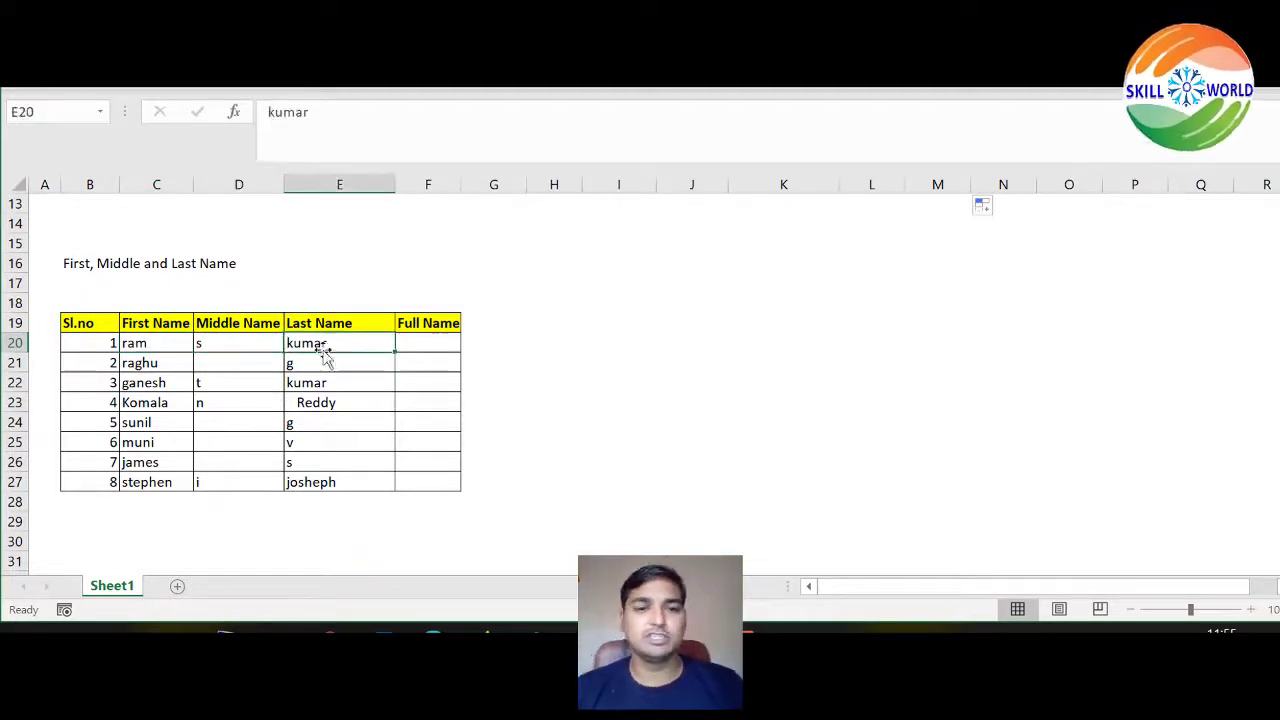
left_click(171, 369)
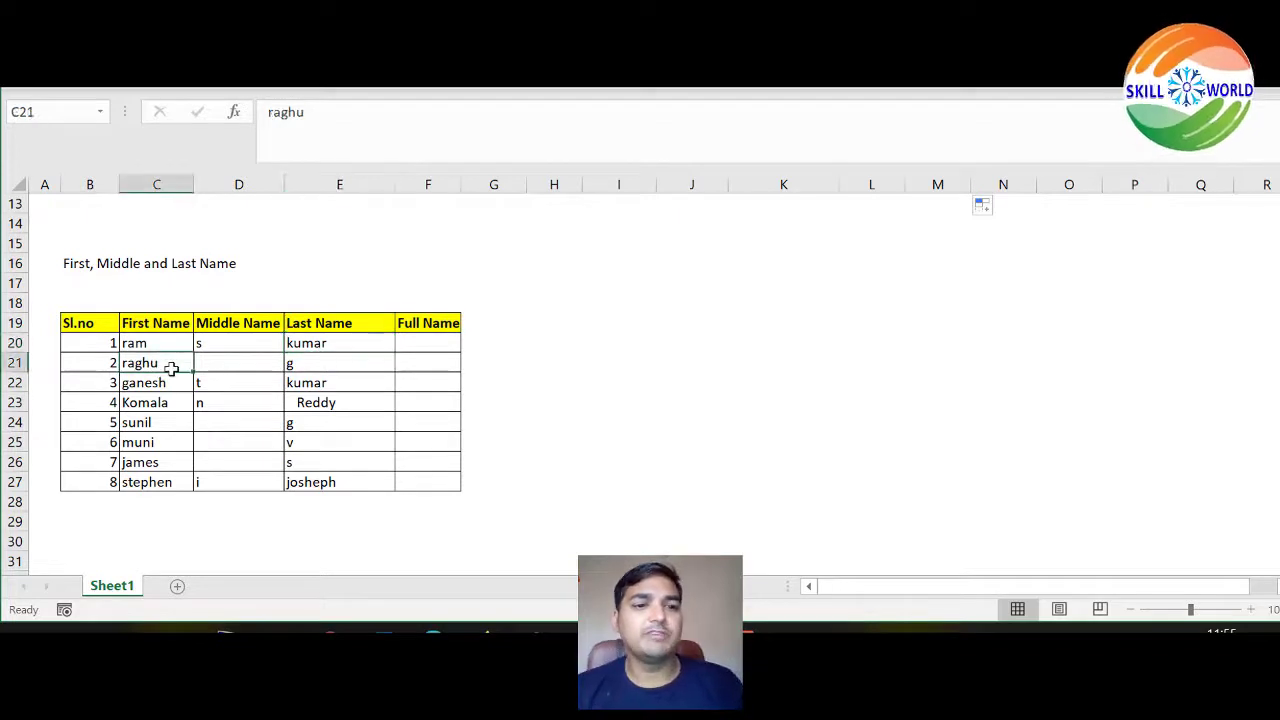
left_click(226, 370)
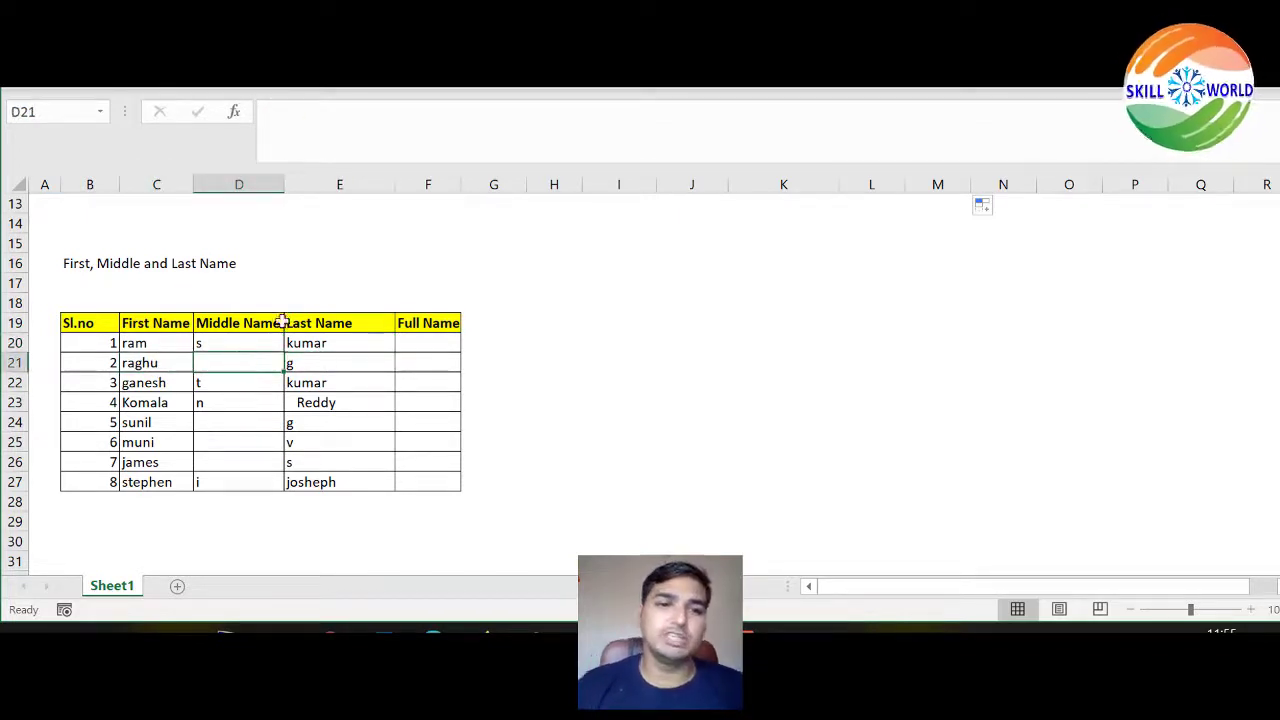
left_click(312, 358)
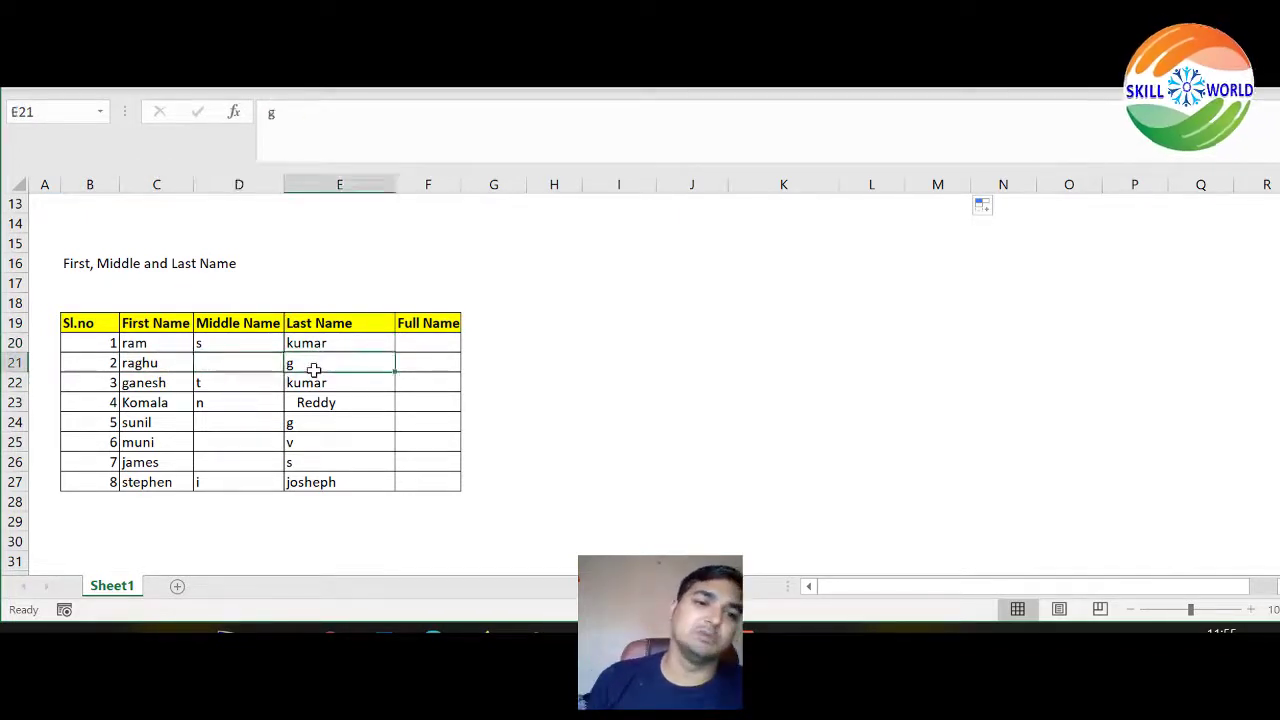
Point out the Middle and Last Name columns again and settle on Full Name cell F20
left_click(414, 344)
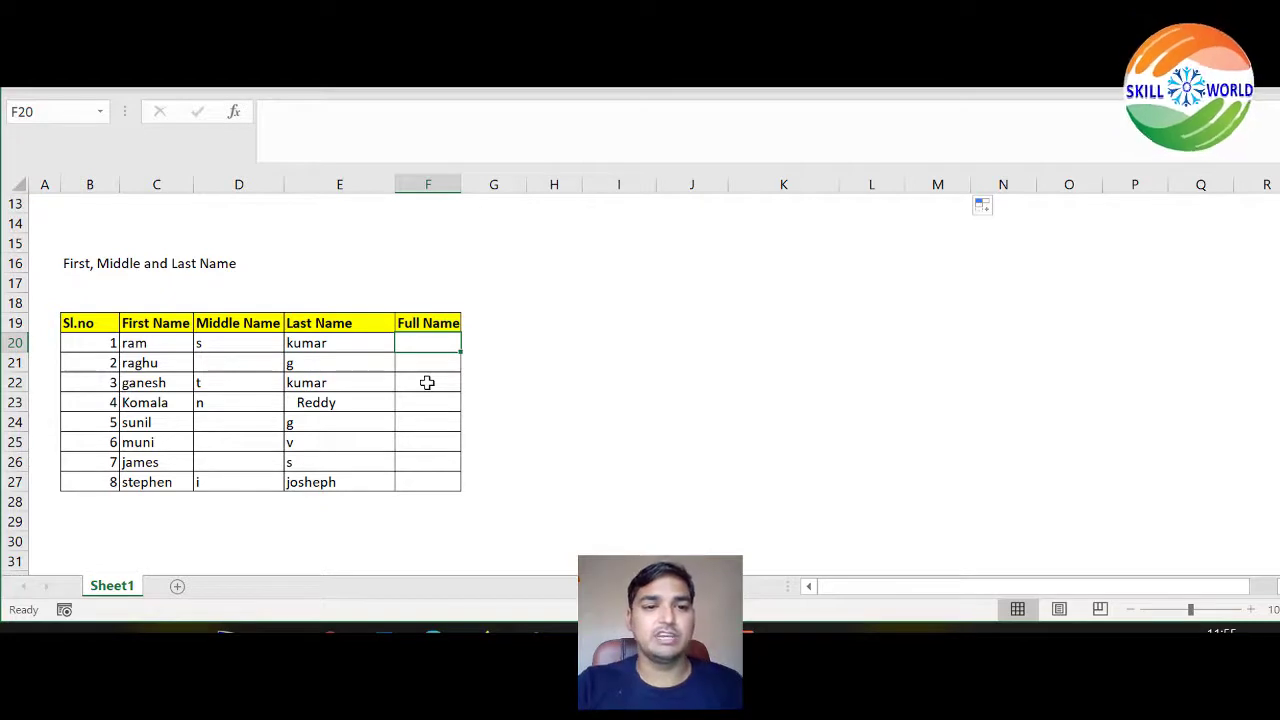
left_click(252, 322)
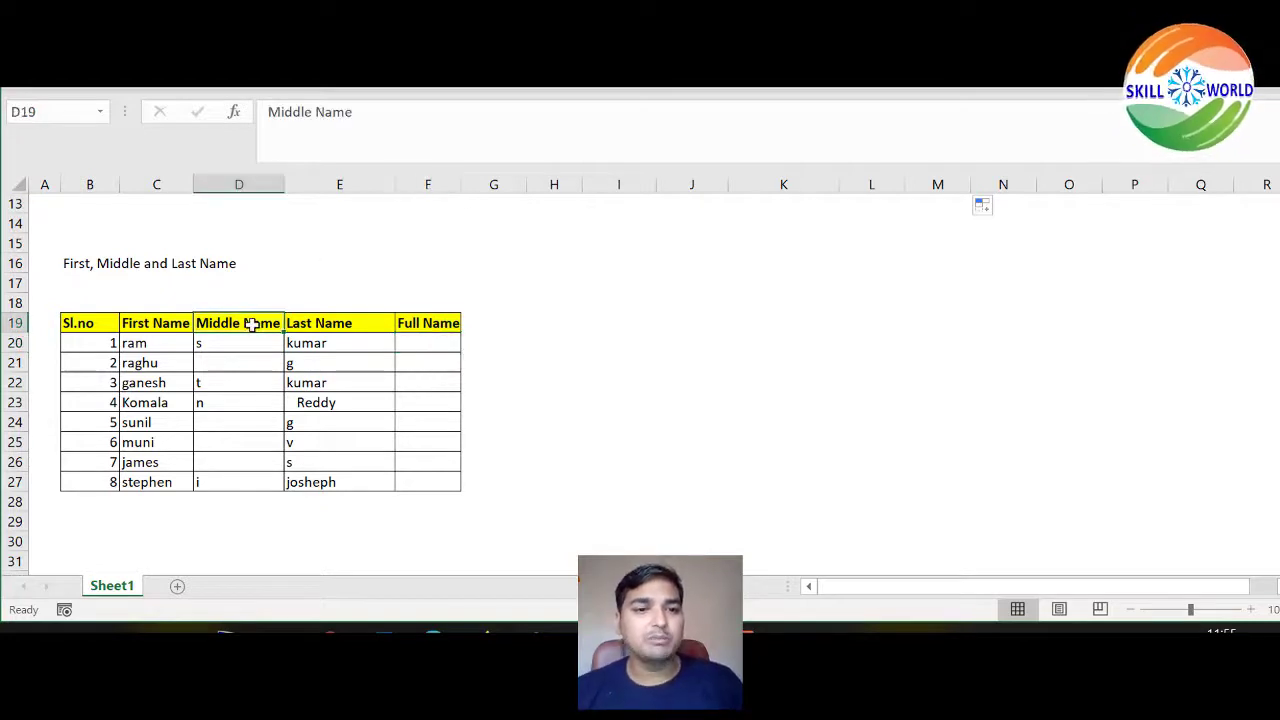
left_click(243, 361)
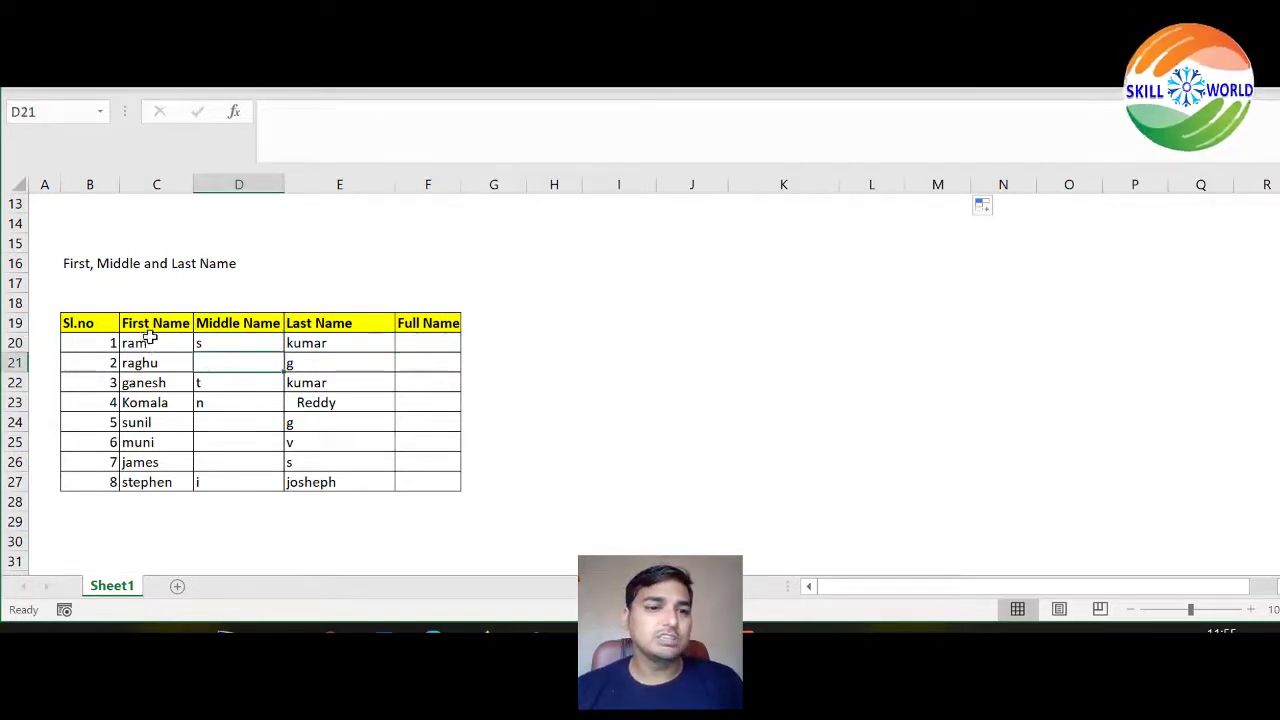
left_click(150, 342)
left_click(308, 326)
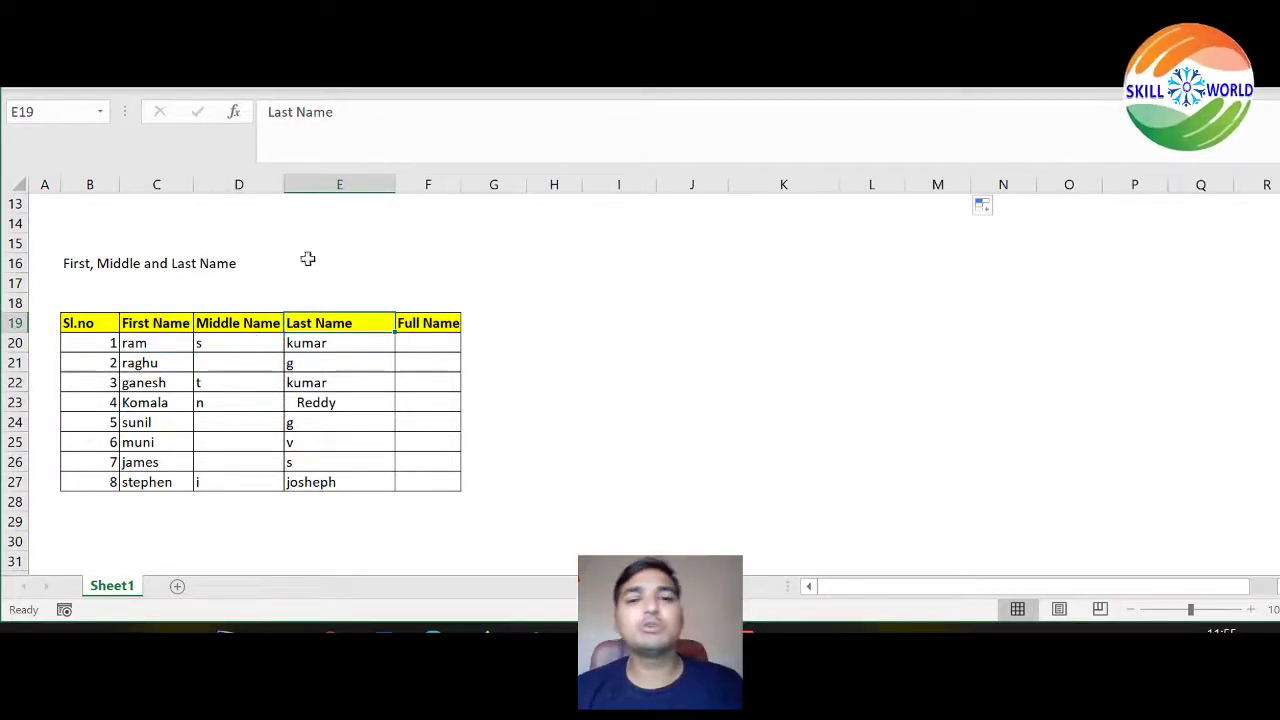
left_click(440, 347)
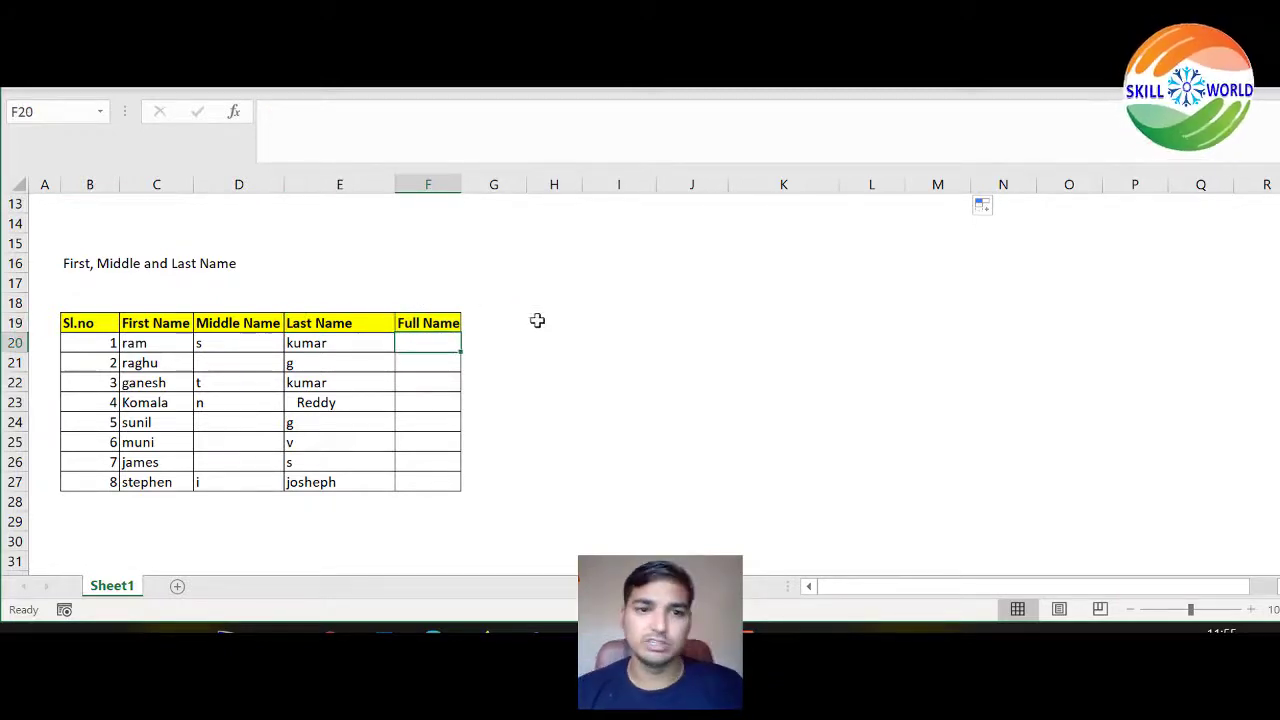
Start F20's IF formula: when D20 is blank, return C20&" "&E20
type("=")
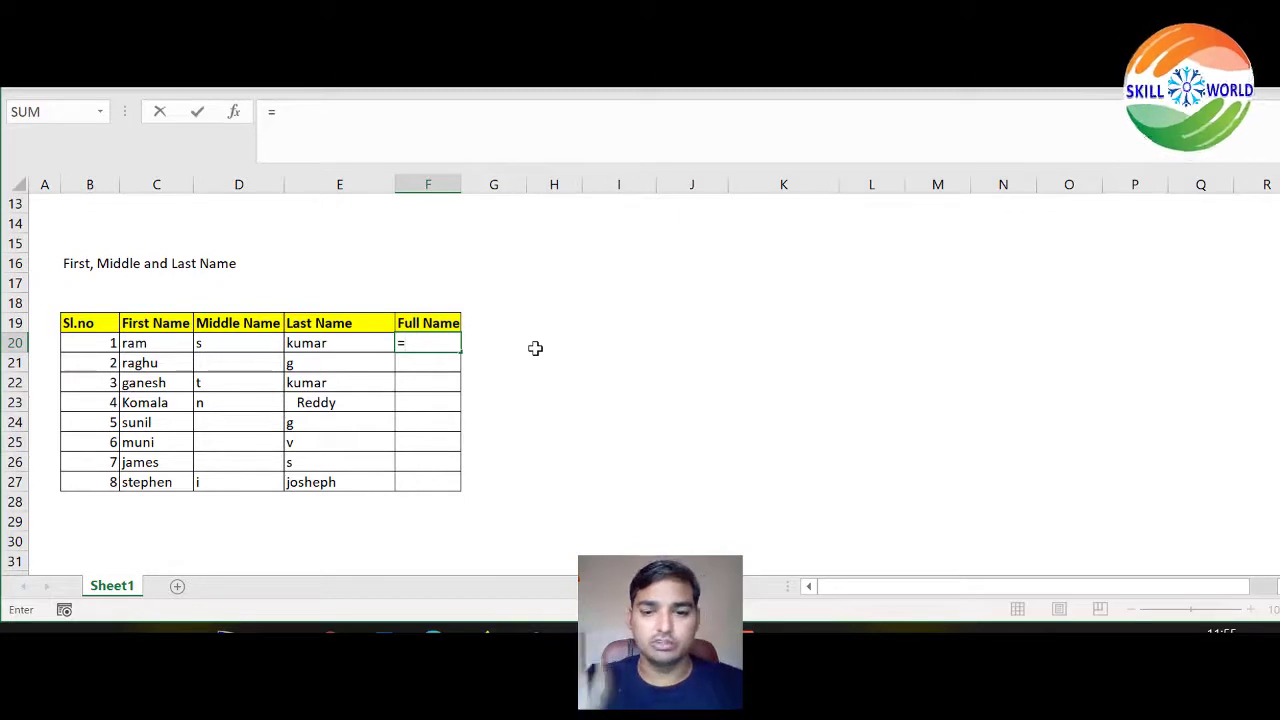
type("if")
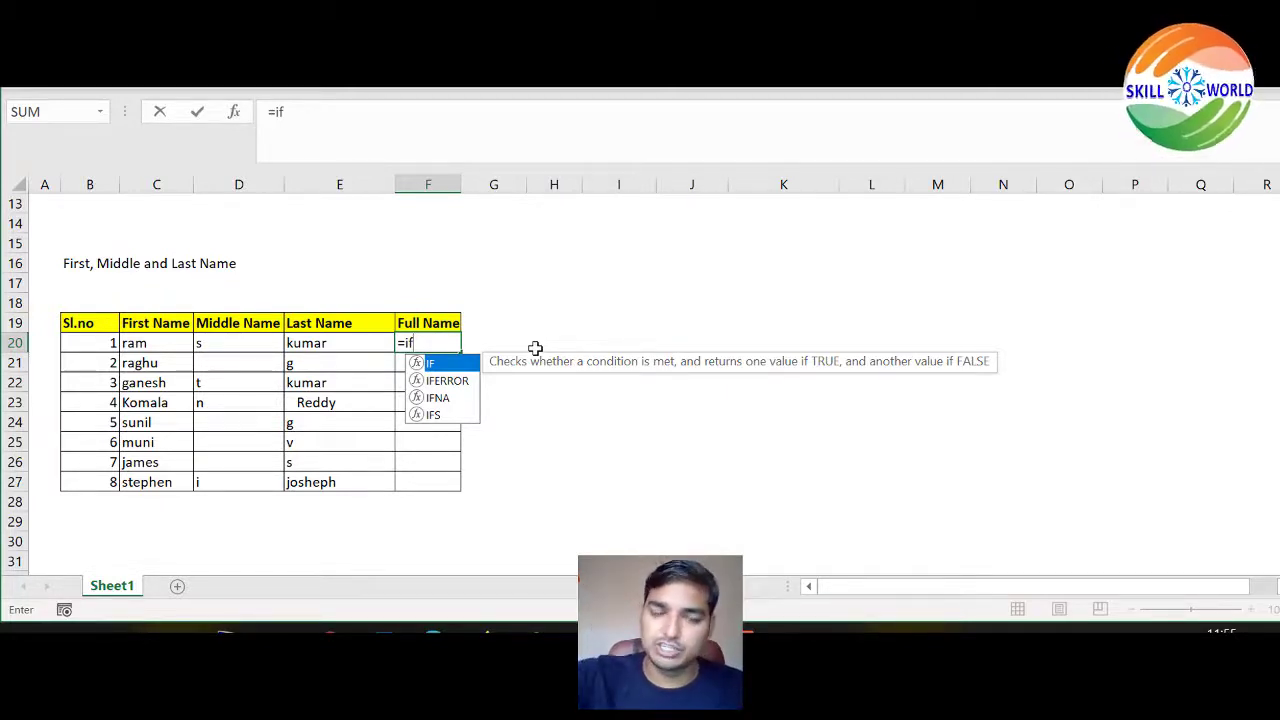
type("(")
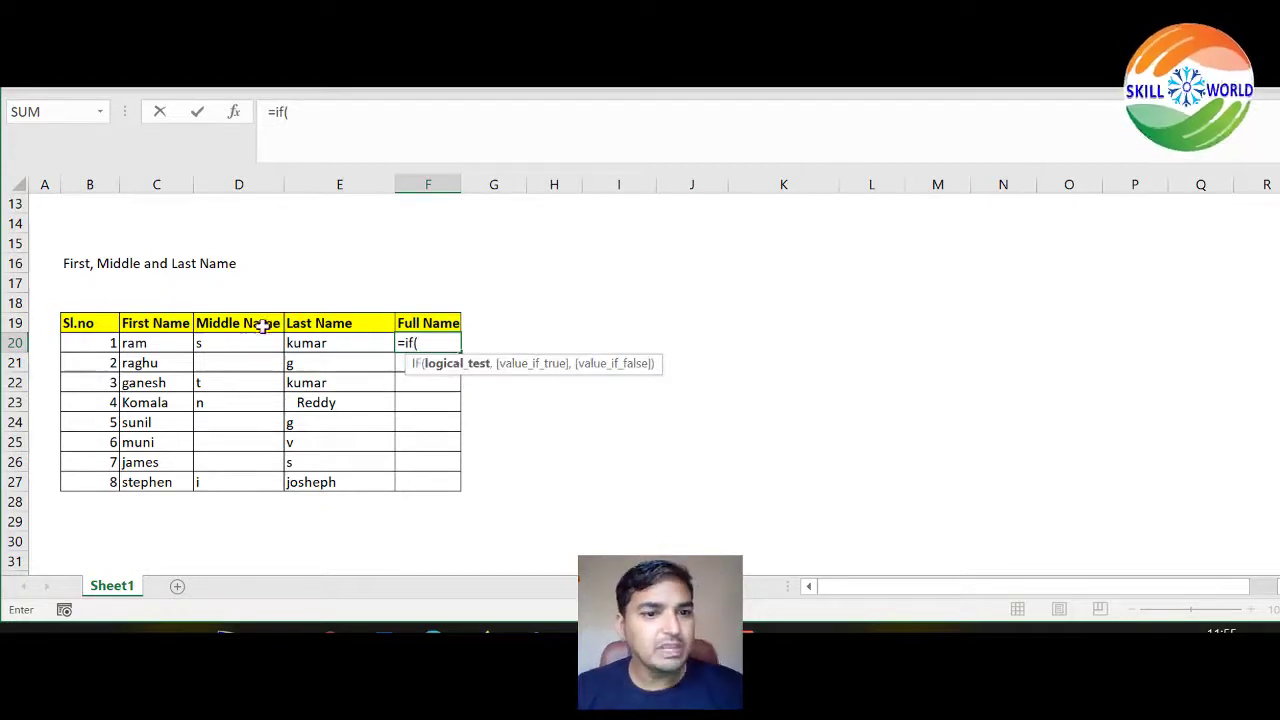
left_click(251, 340)
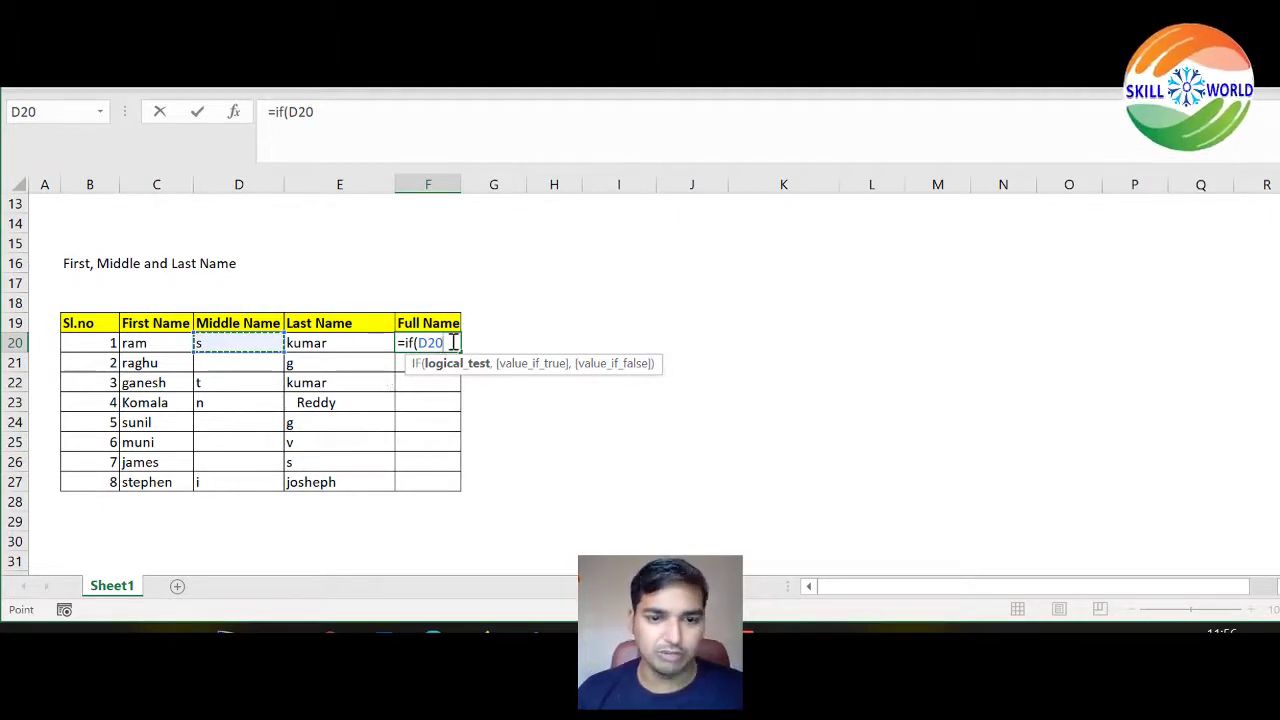
type("=")
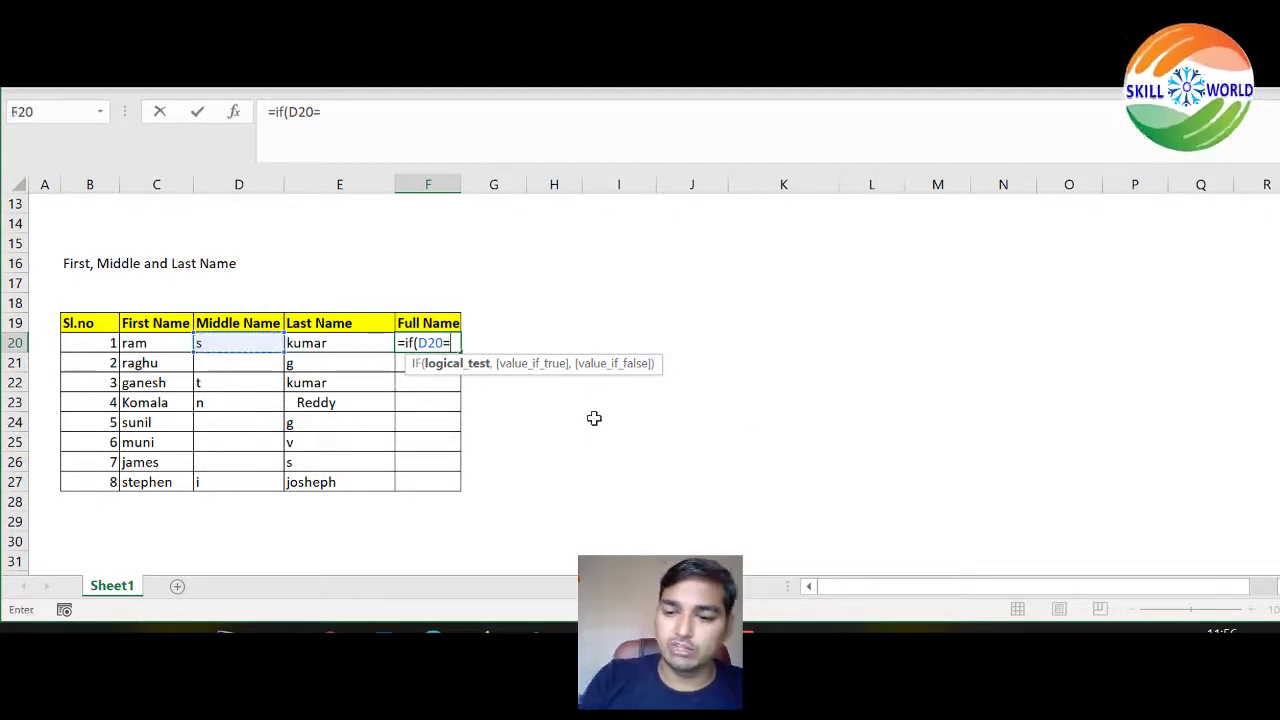
type("\"\"")
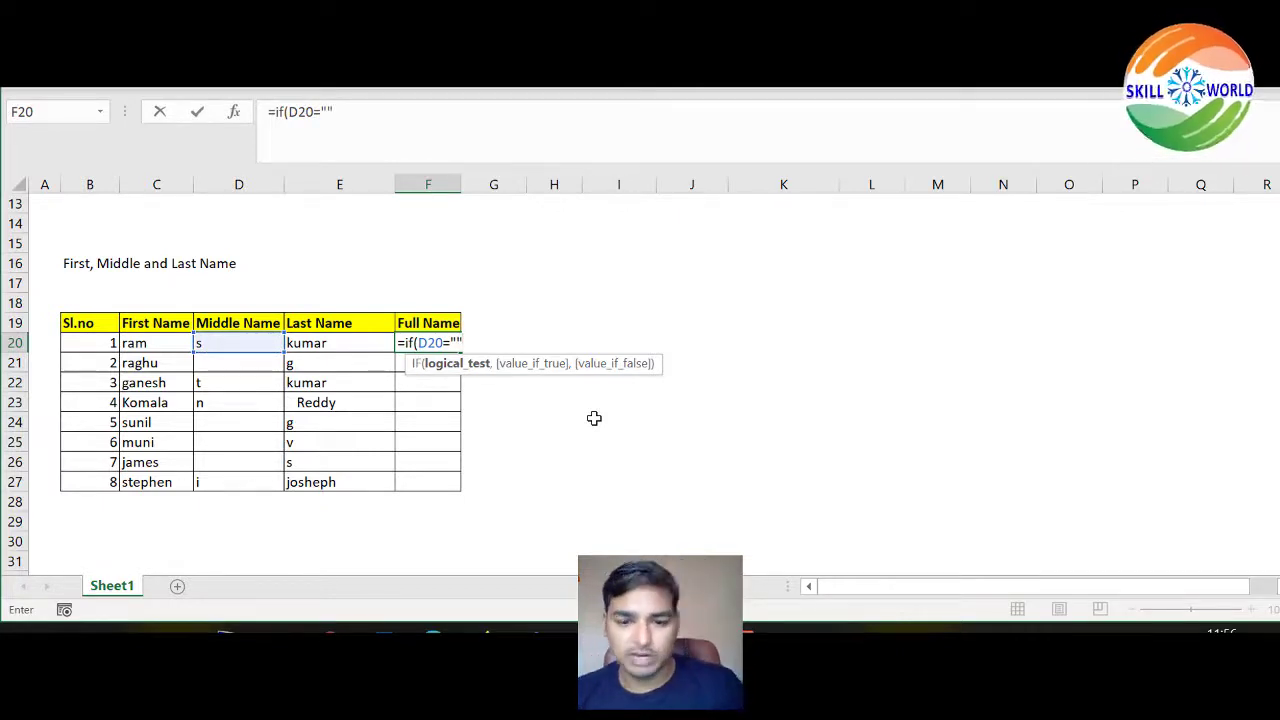
type(",")
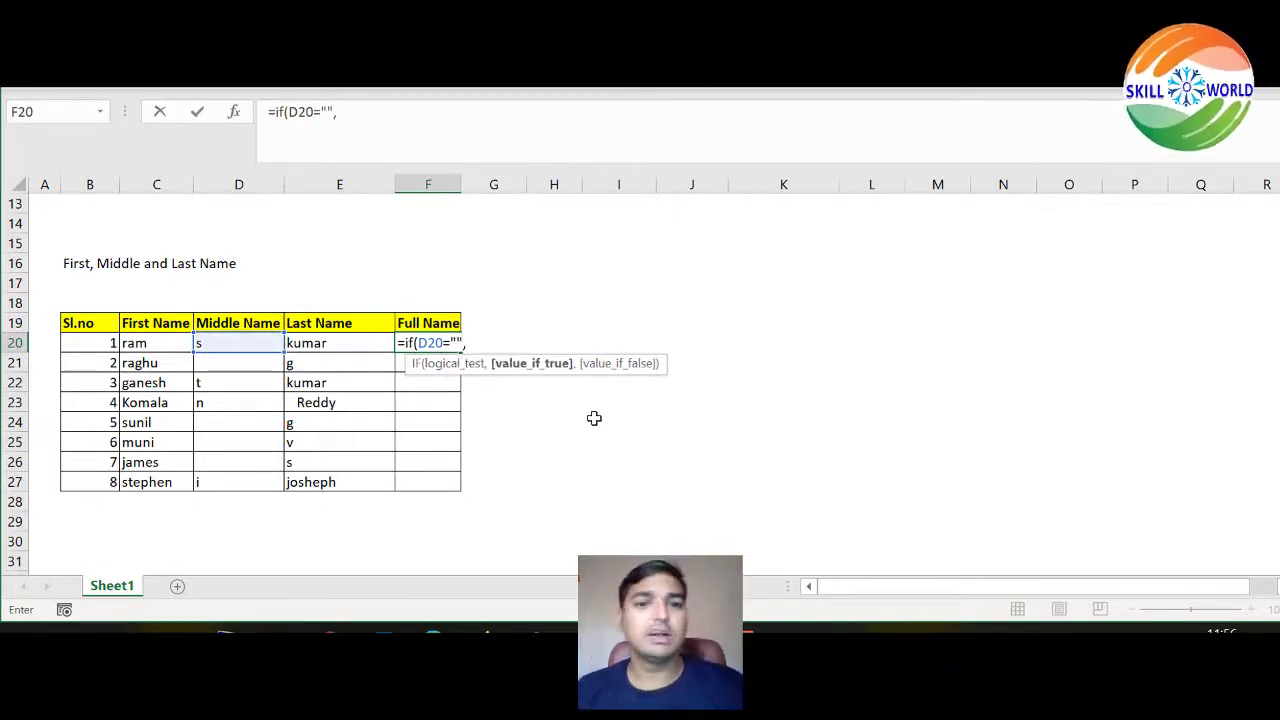
left_click(156, 343)
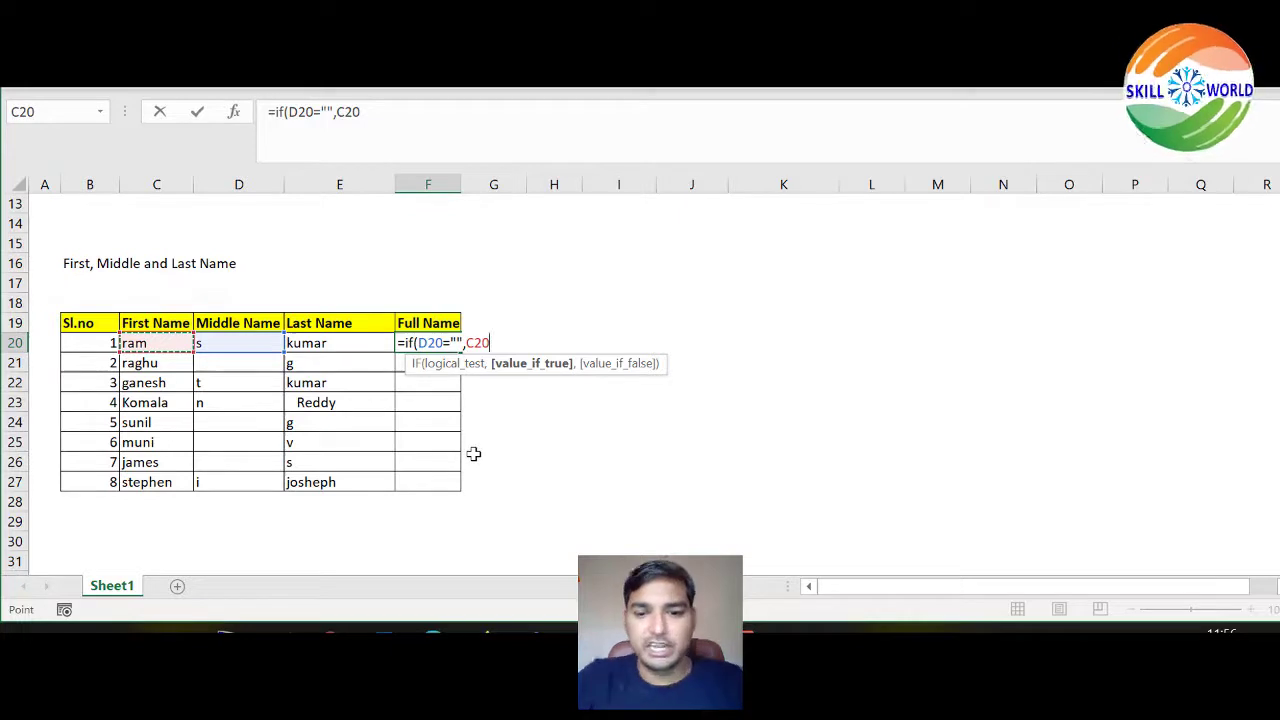
type("&")
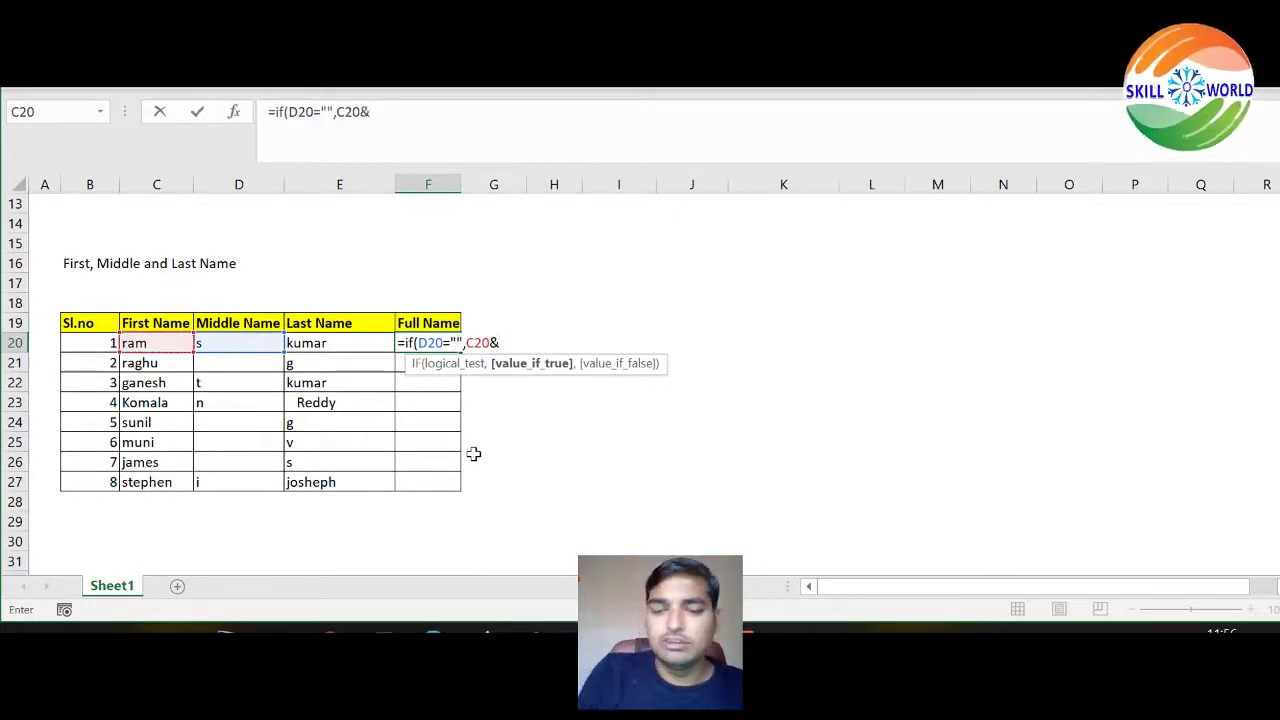
type("\" \"")
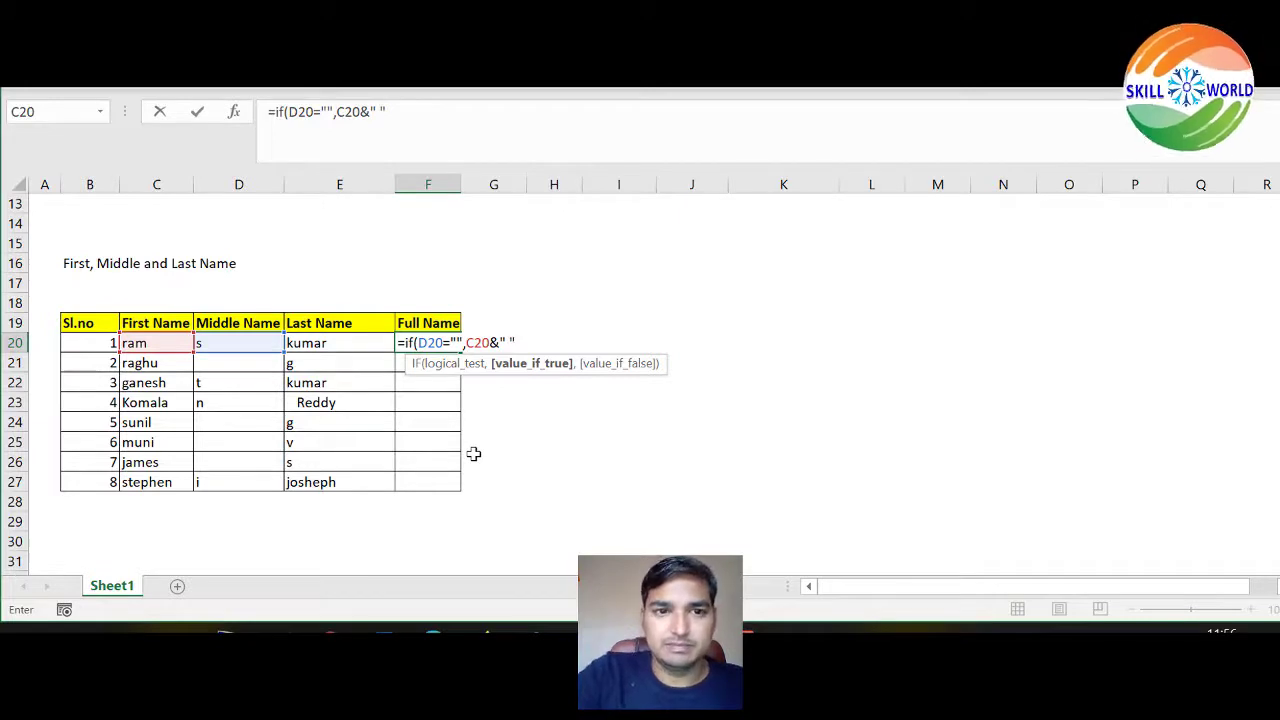
type("&")
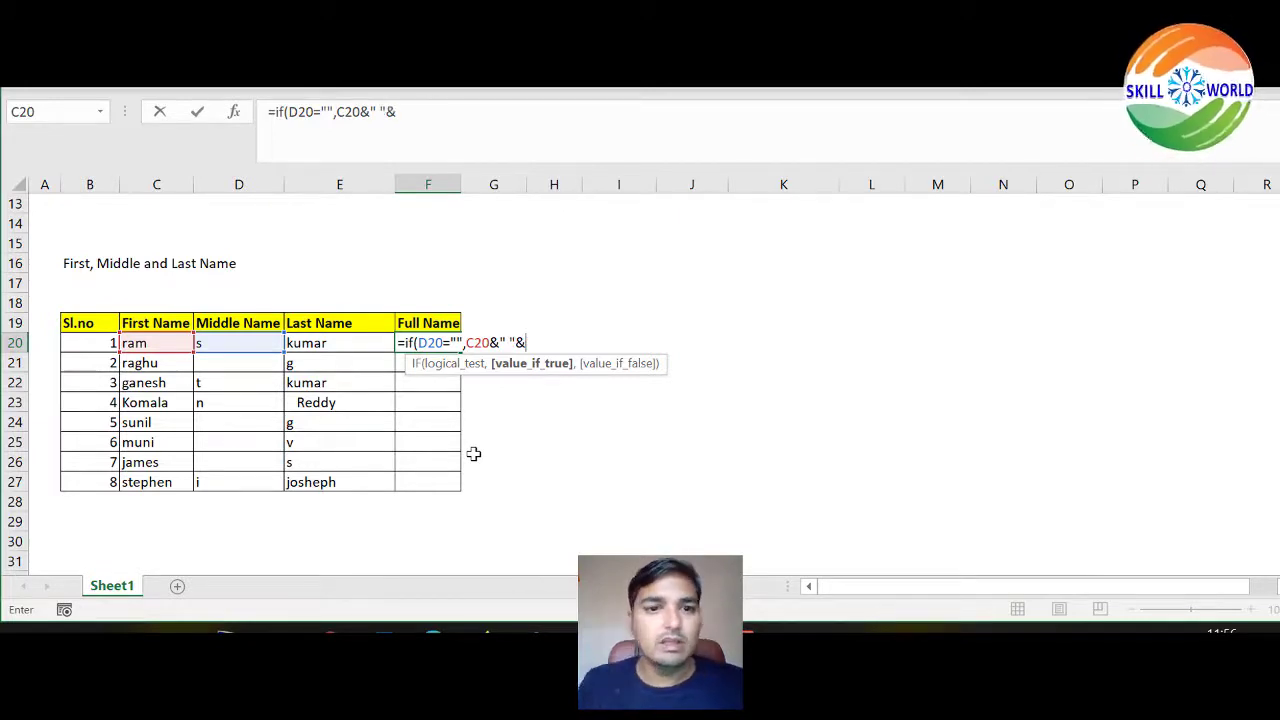
left_click(322, 342)
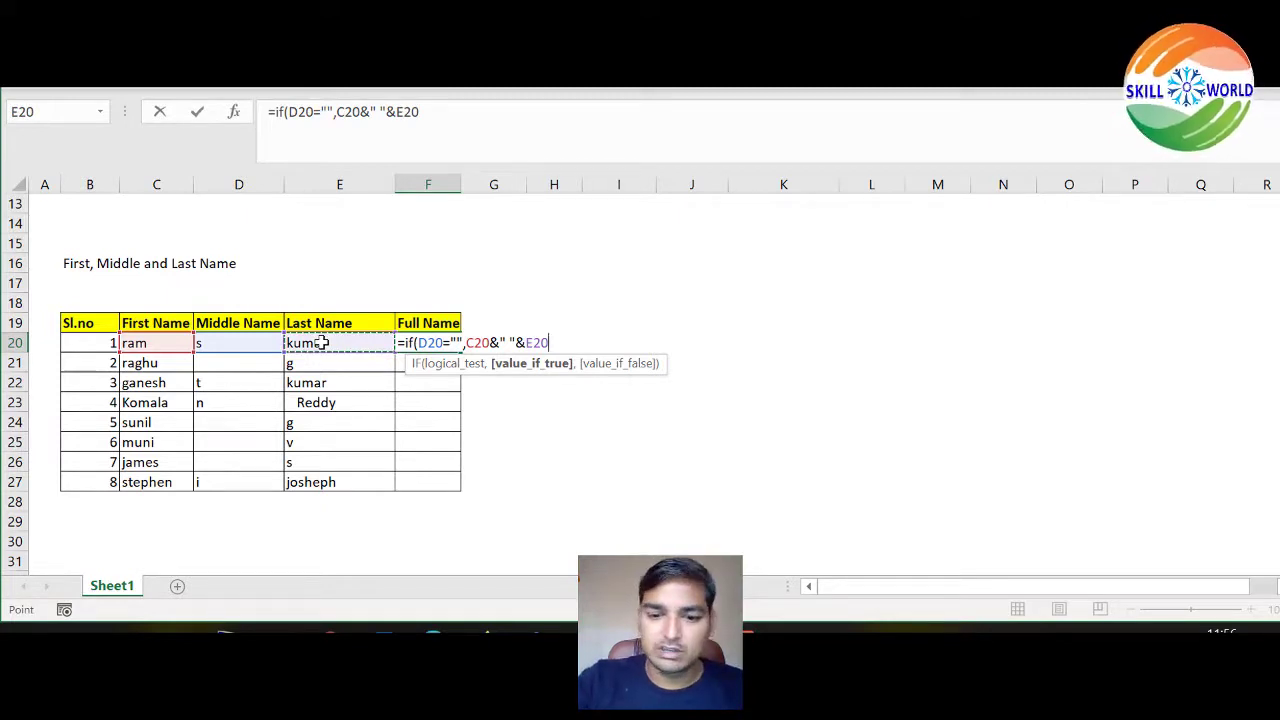
type(",")
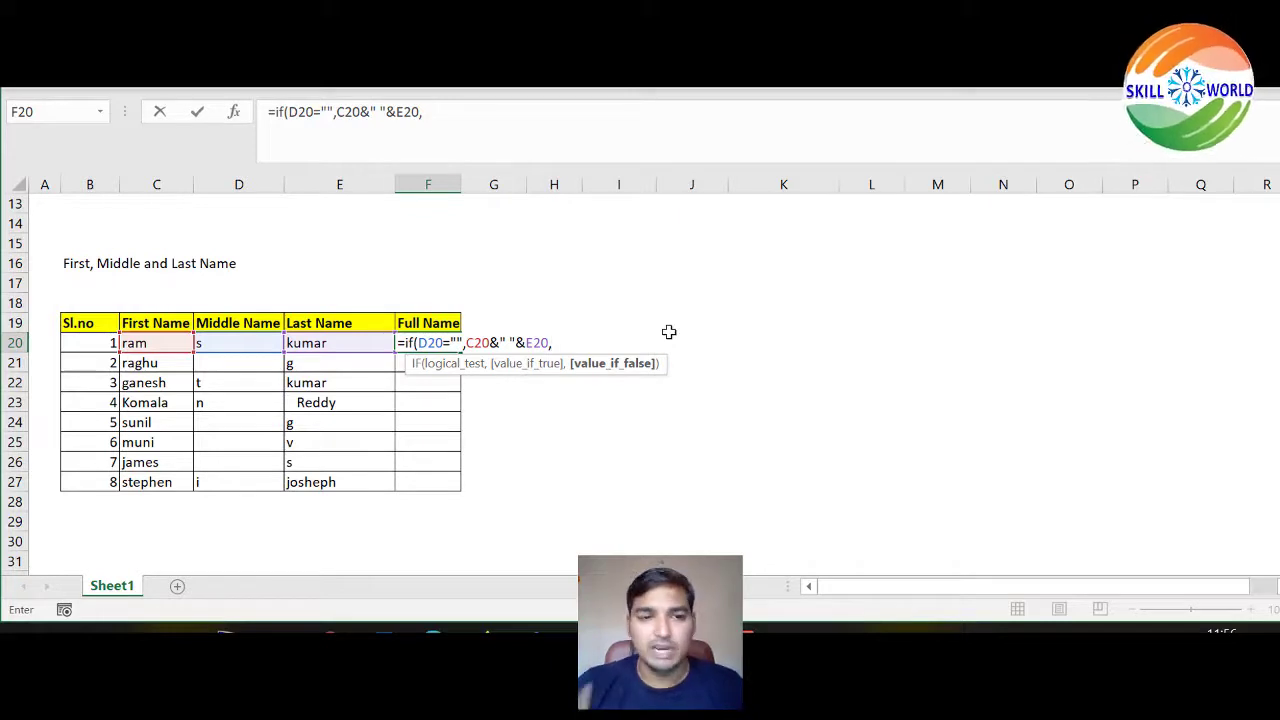
Add the second case joining C20, D20 and E20 with spaces
left_click(170, 343)
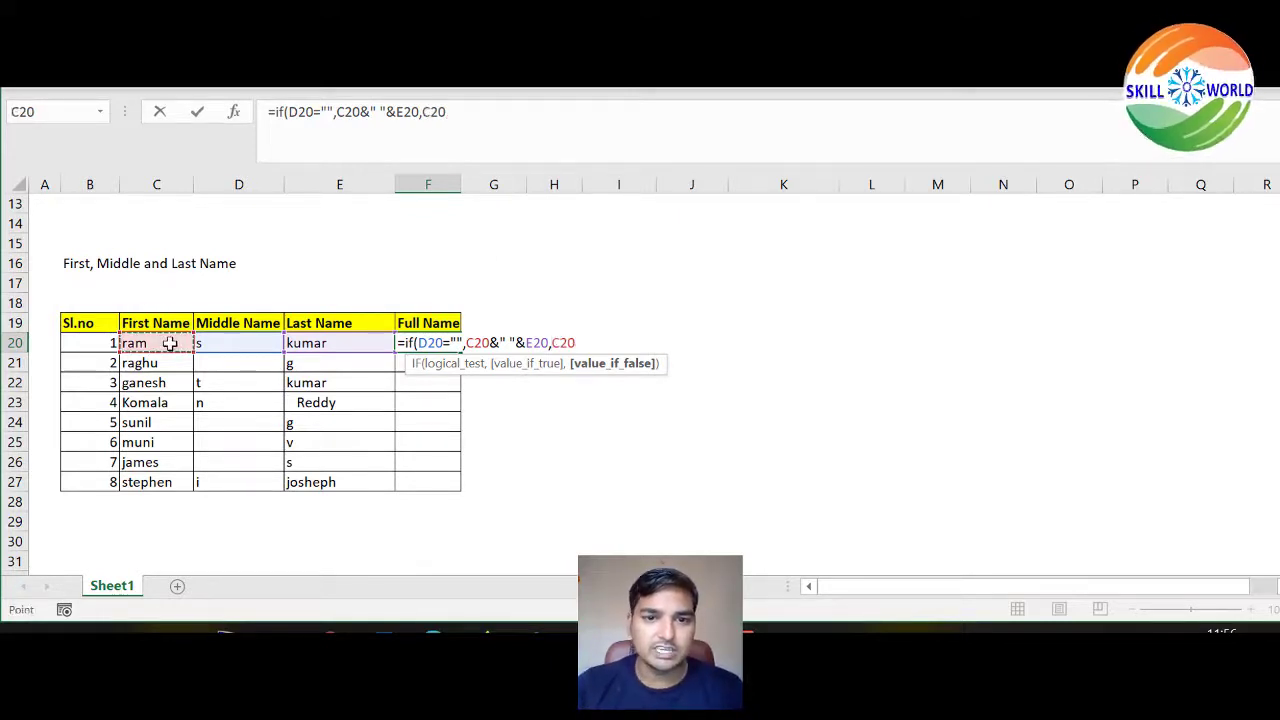
type("&\" \"&")
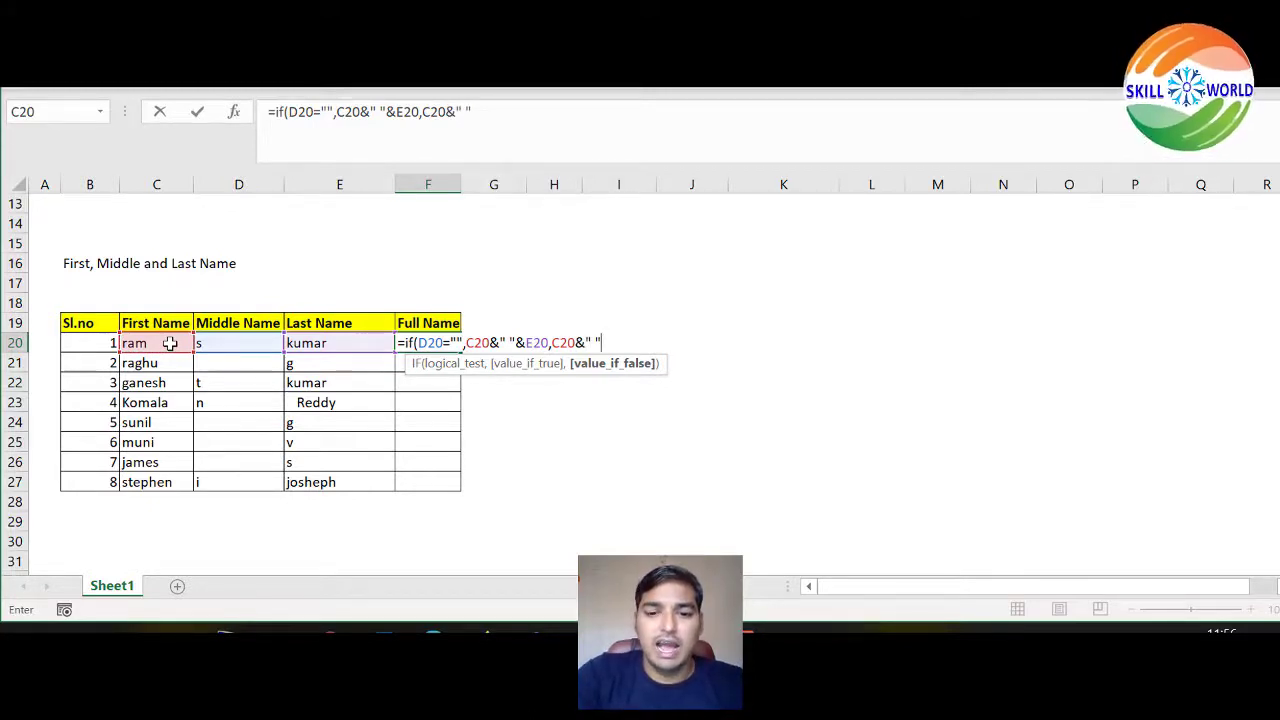
left_click(221, 345)
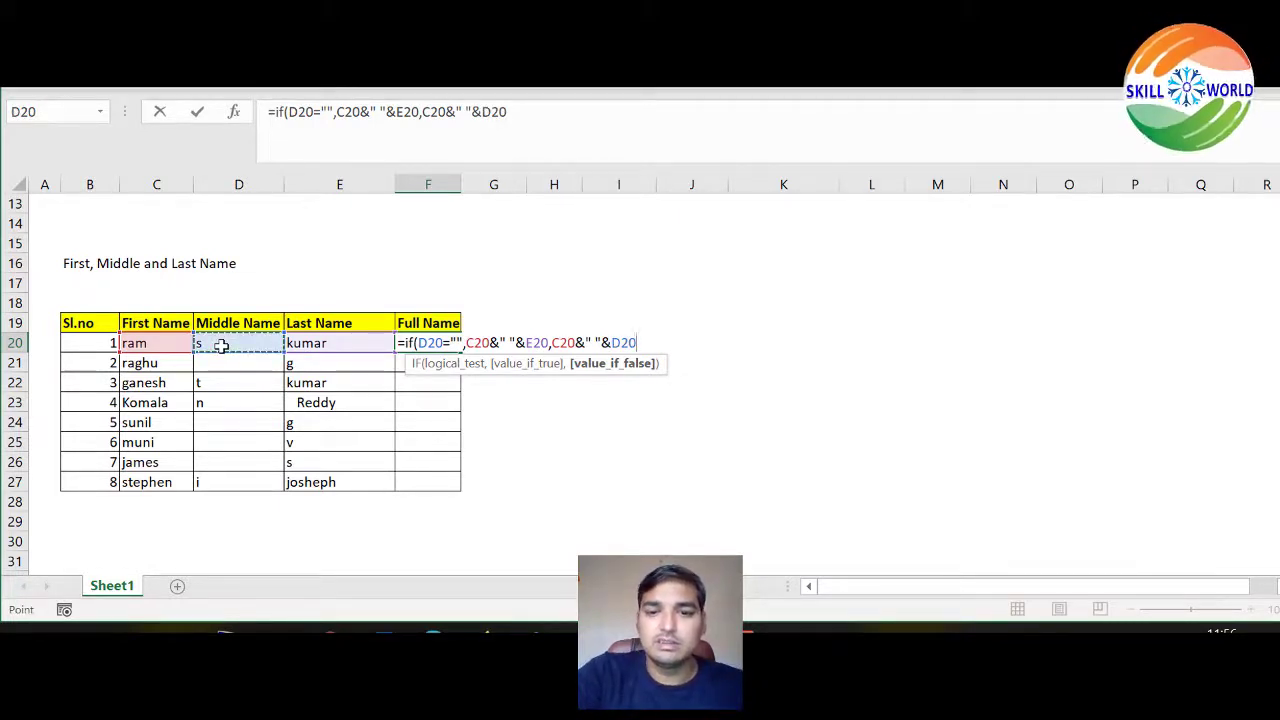
type("&\" \"&")
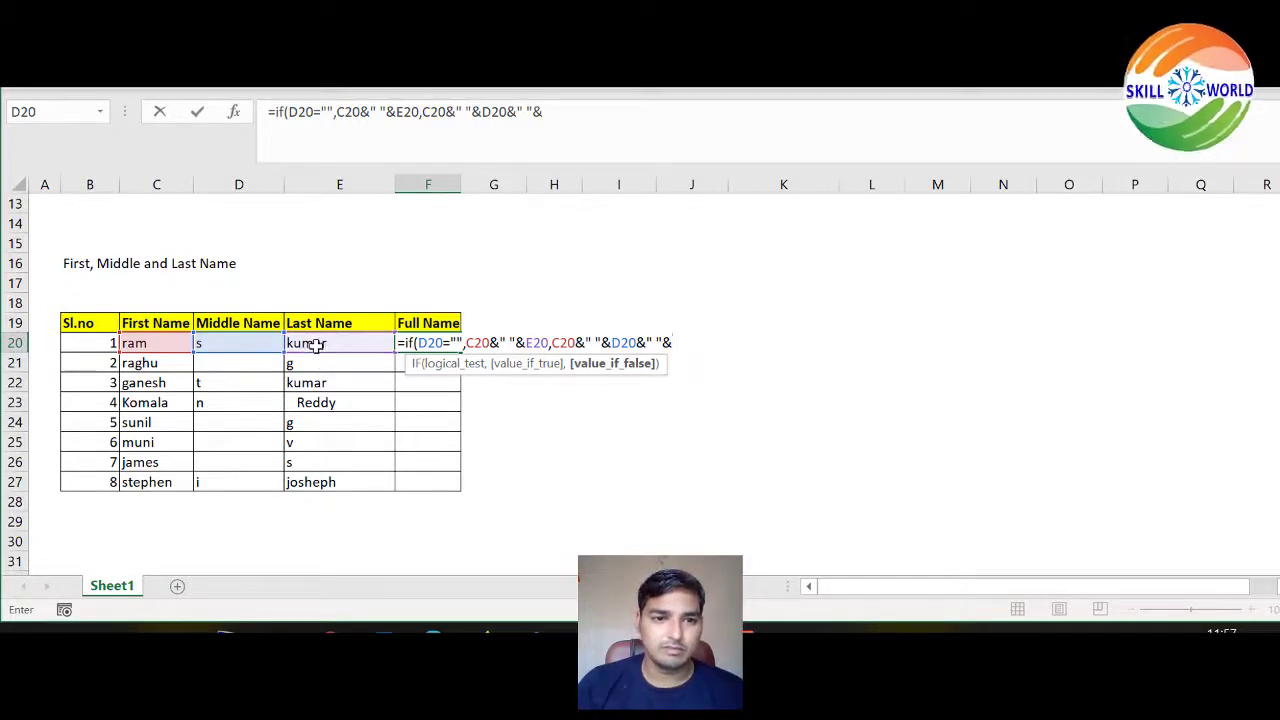
left_click(315, 343)
Commit the F20 formula, fill it down to F27 and autofit column F
type(")")
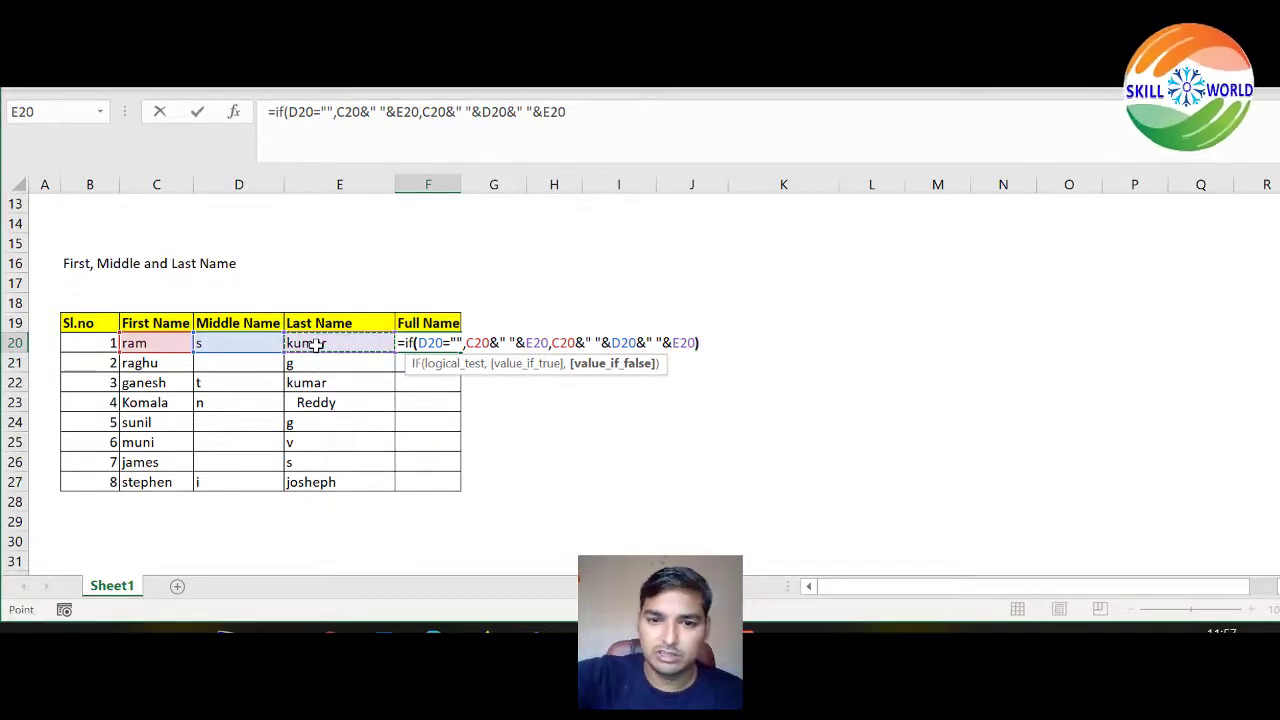
key("Return")
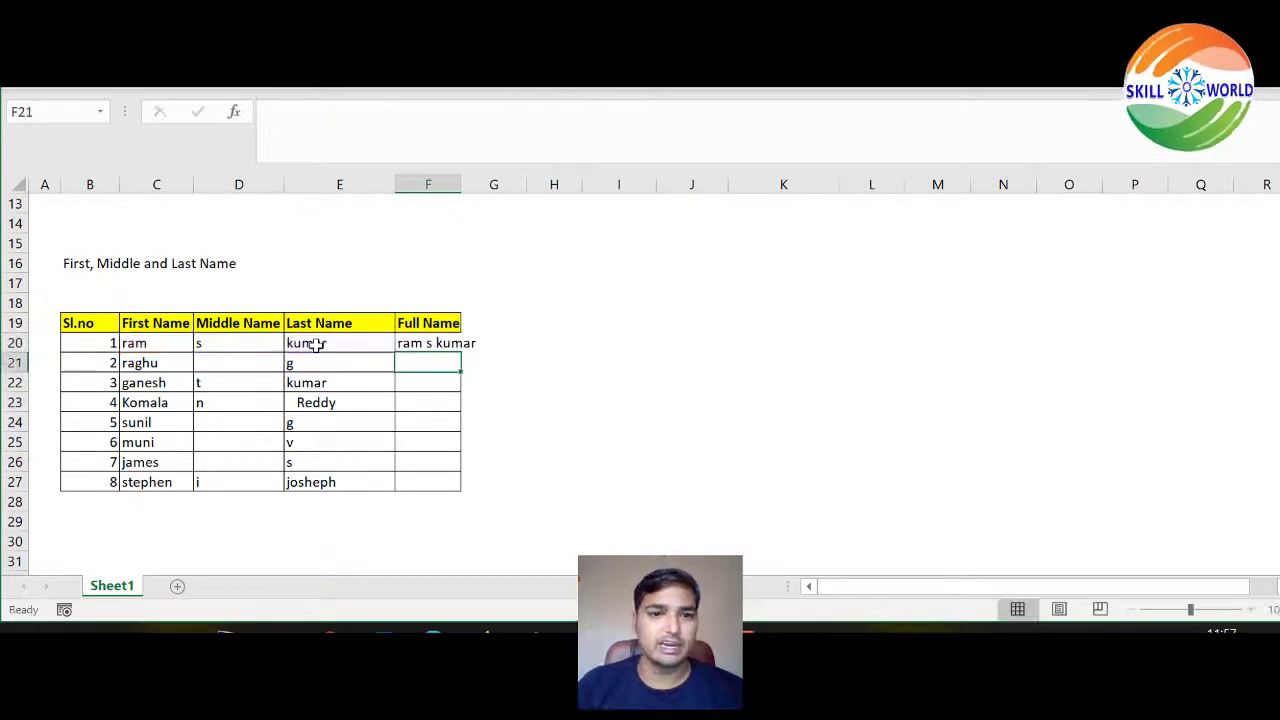
left_click(460, 350)
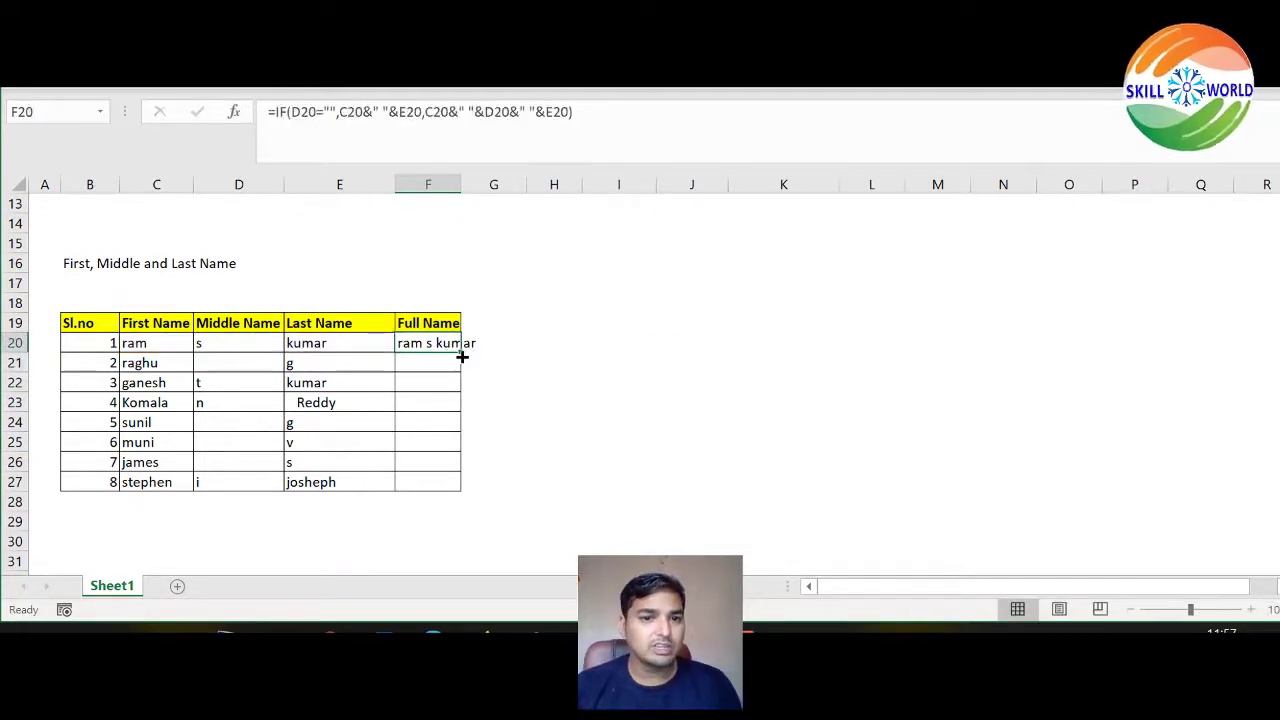
double_click(462, 356)
left_click(508, 360)
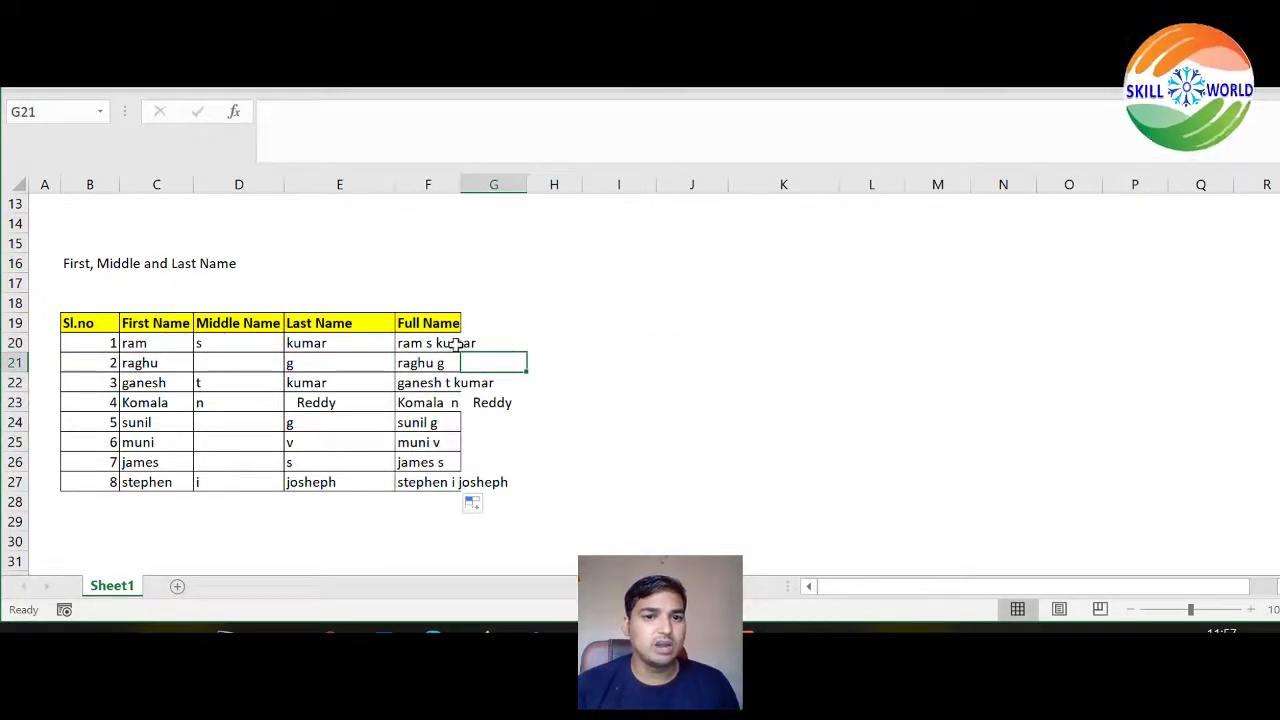
double_click(461, 184)
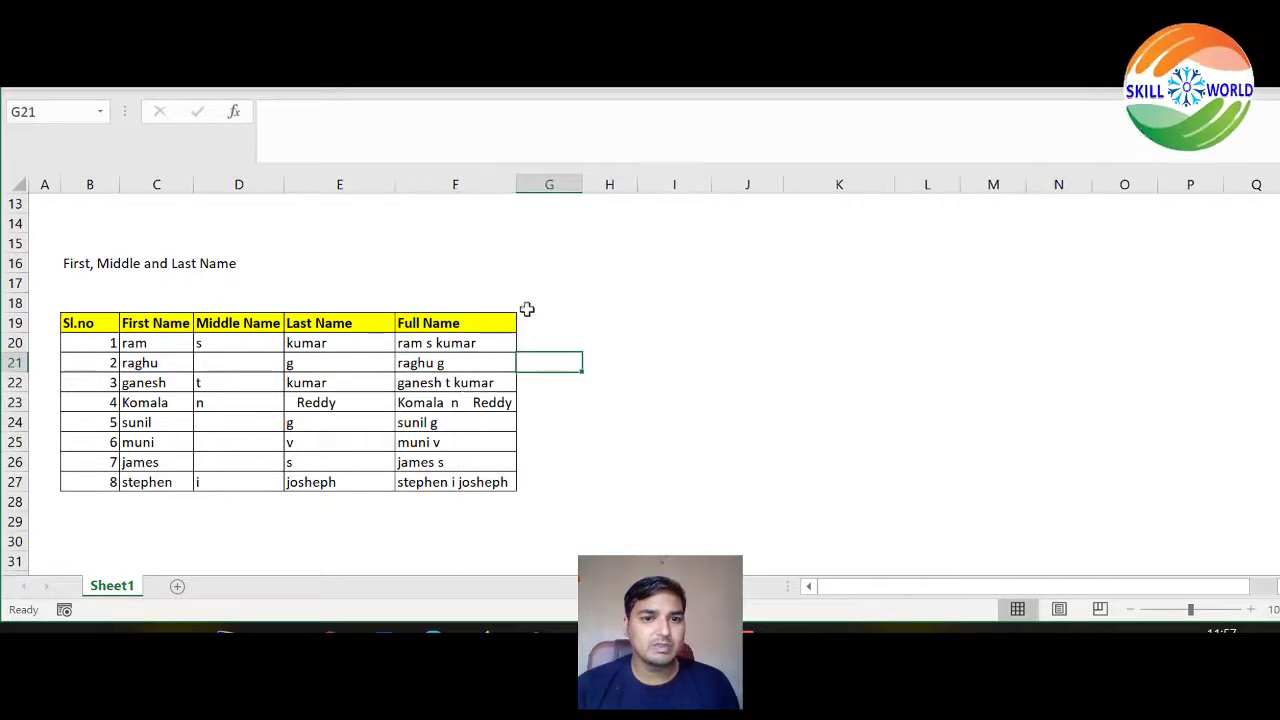
Check the copied formulas against the name parts of ram s kumar and raghu g
left_click(455, 344)
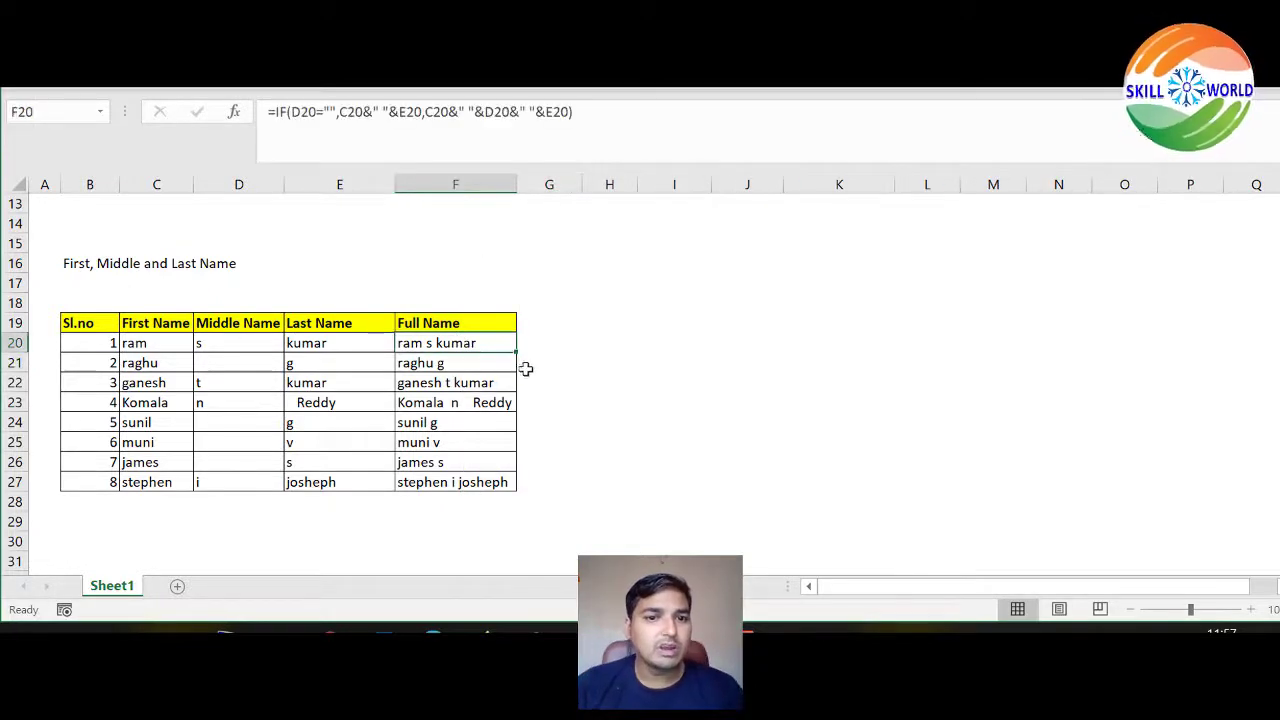
left_click(468, 364)
left_click(252, 364)
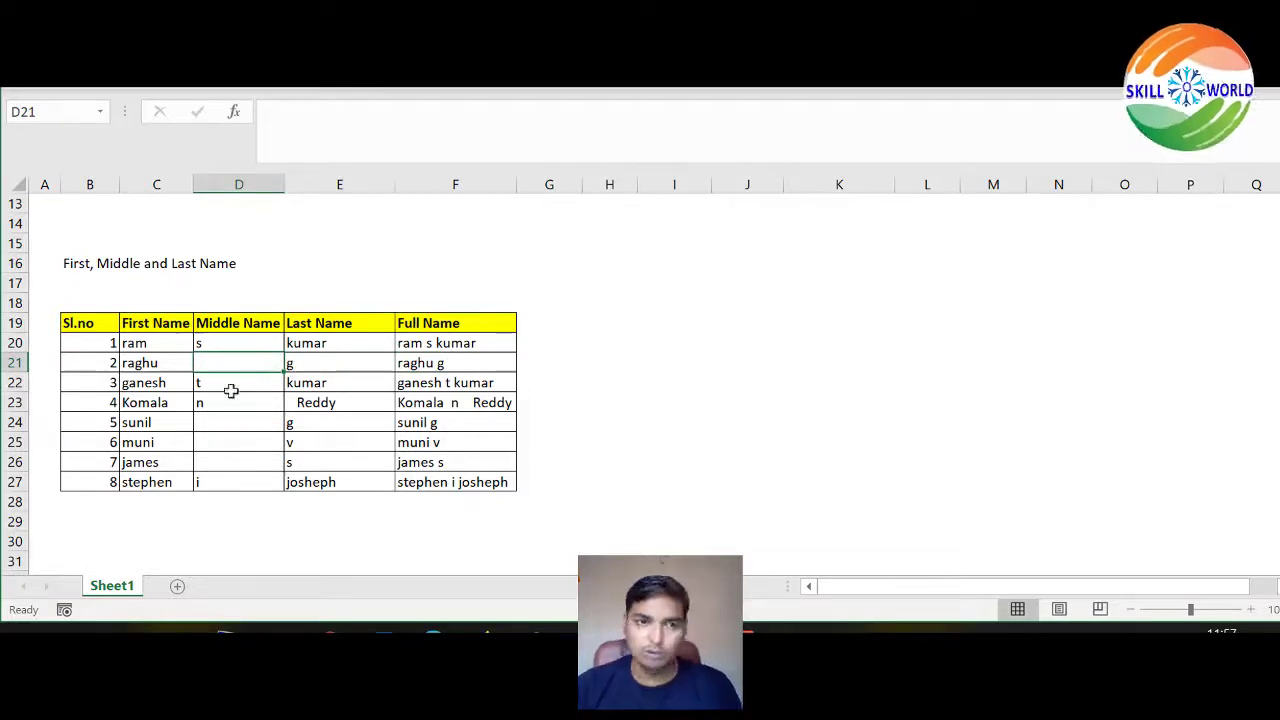
left_click(475, 365)
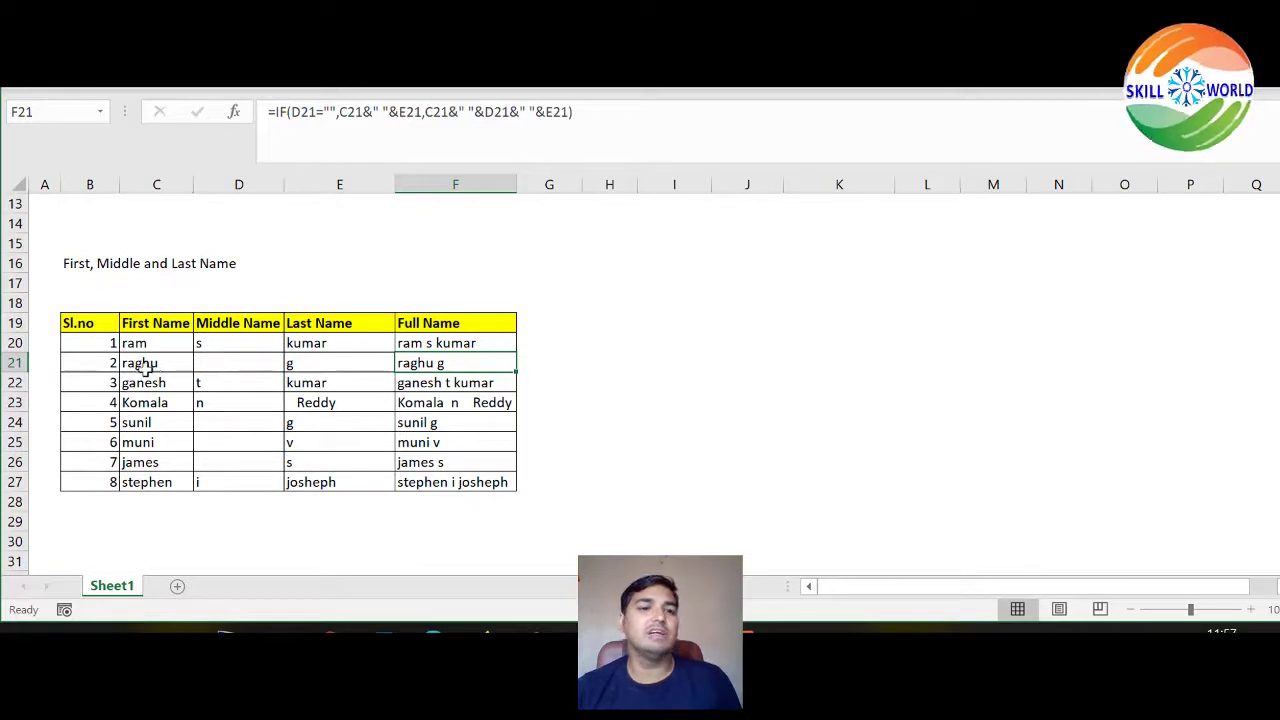
left_click(147, 368)
left_click(323, 362)
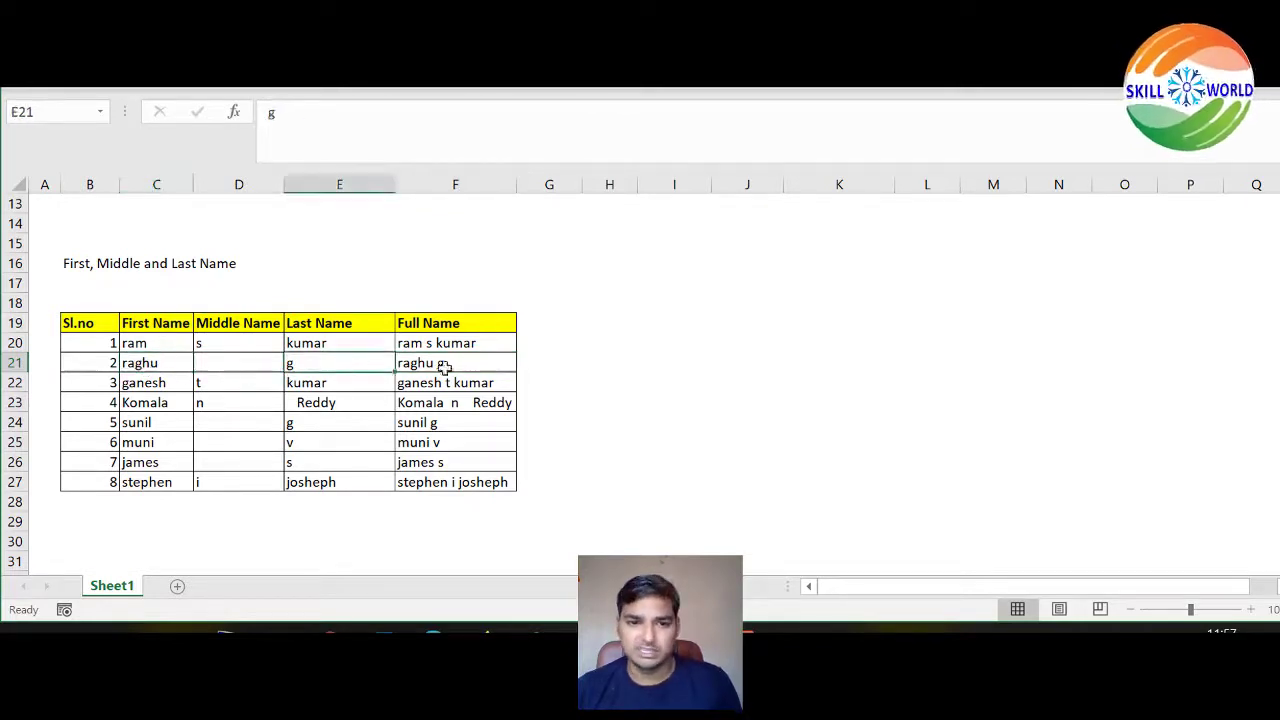
left_click_drag(157, 343, 330, 343)
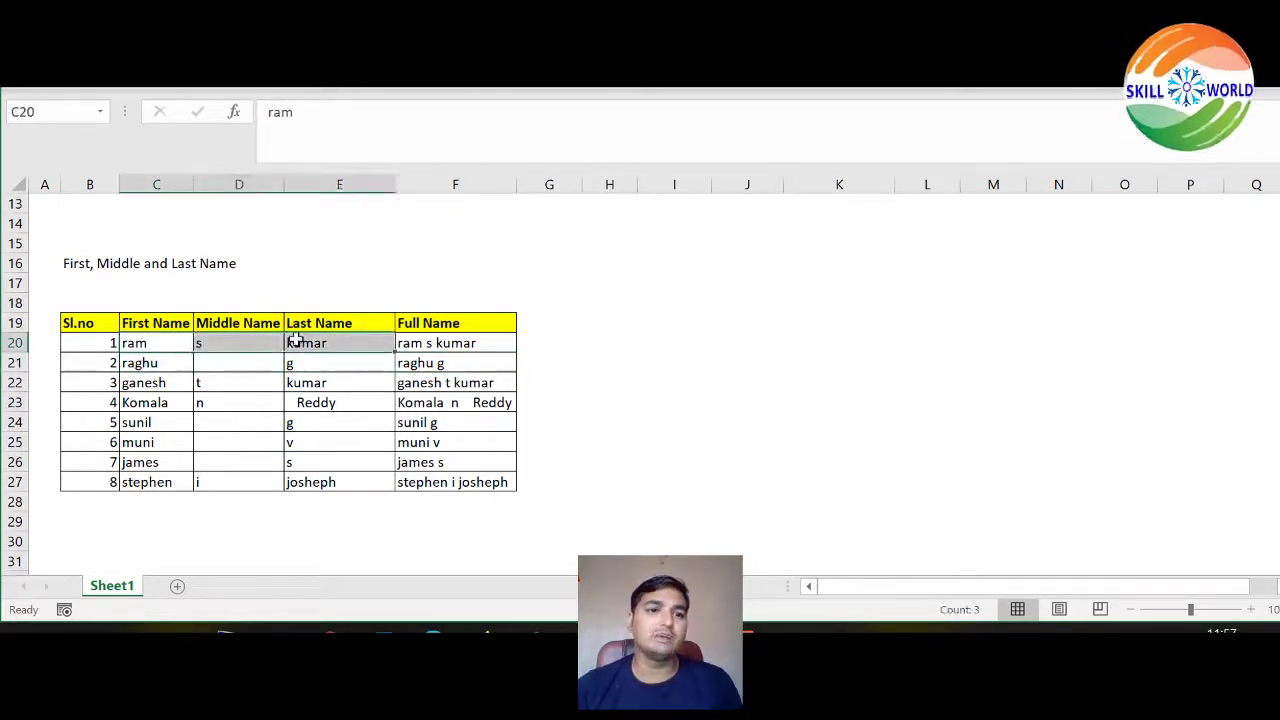
left_click(230, 345)
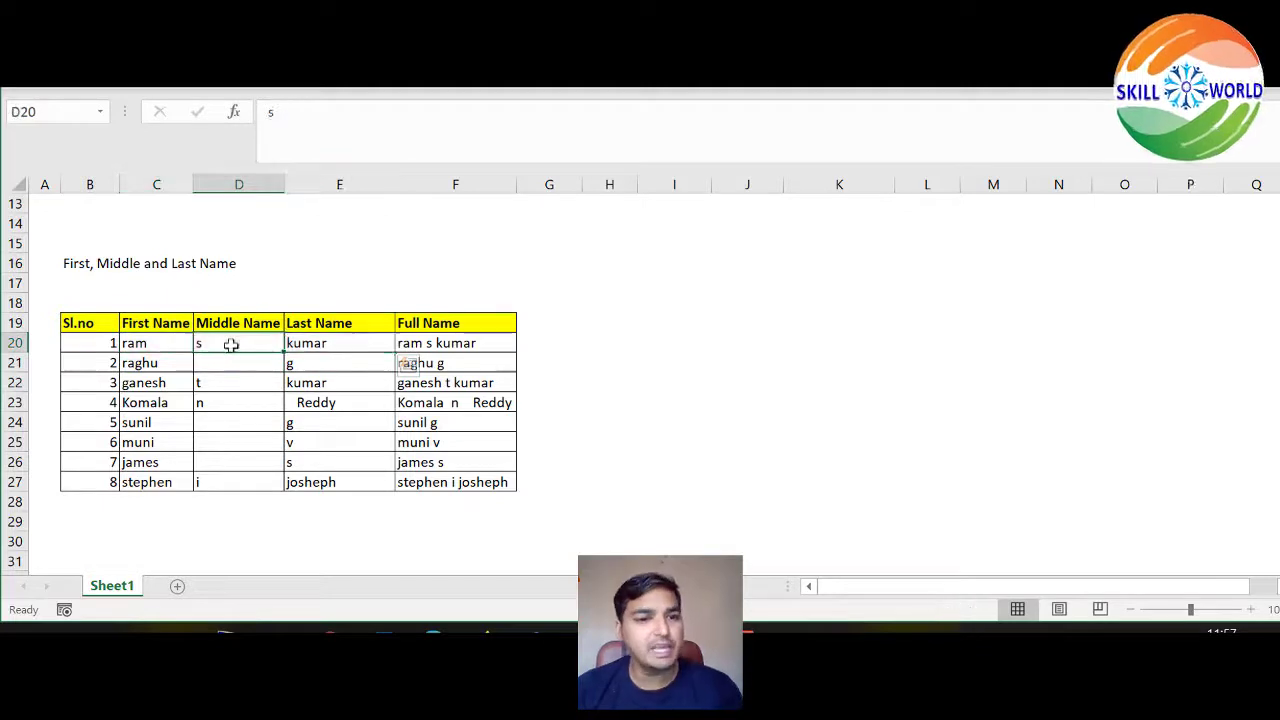
left_click(310, 342)
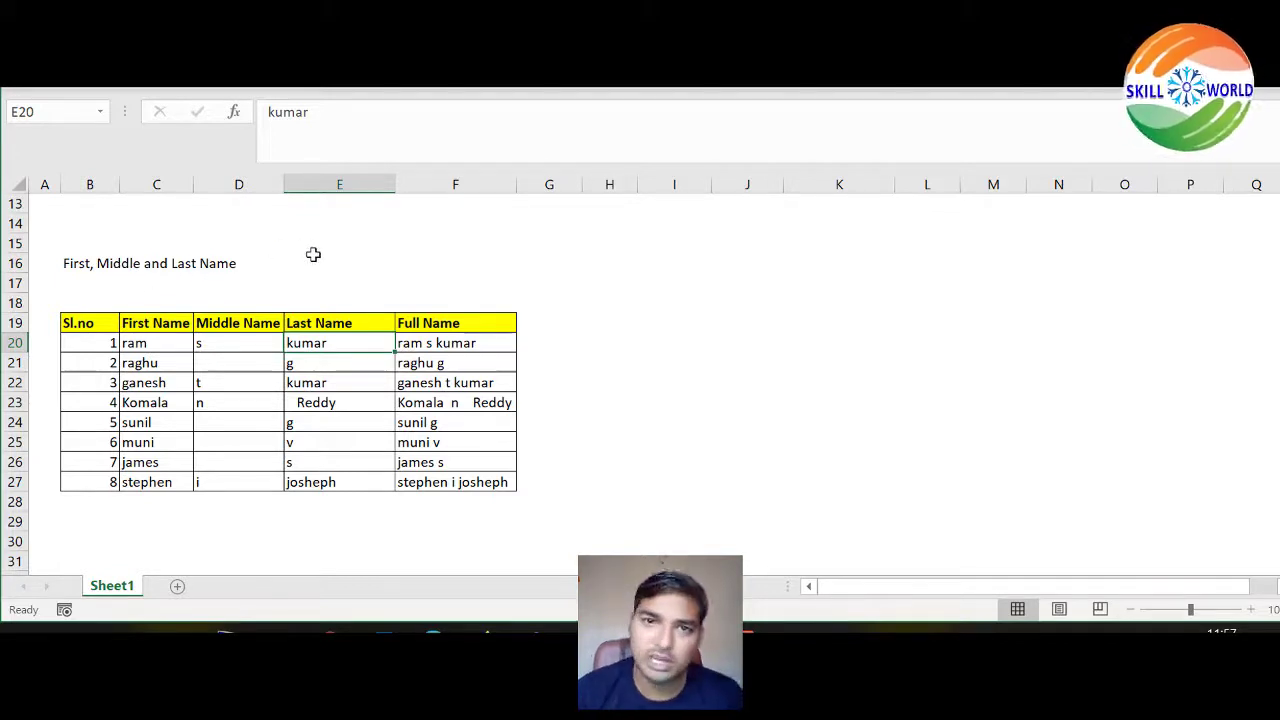
left_click(466, 342)
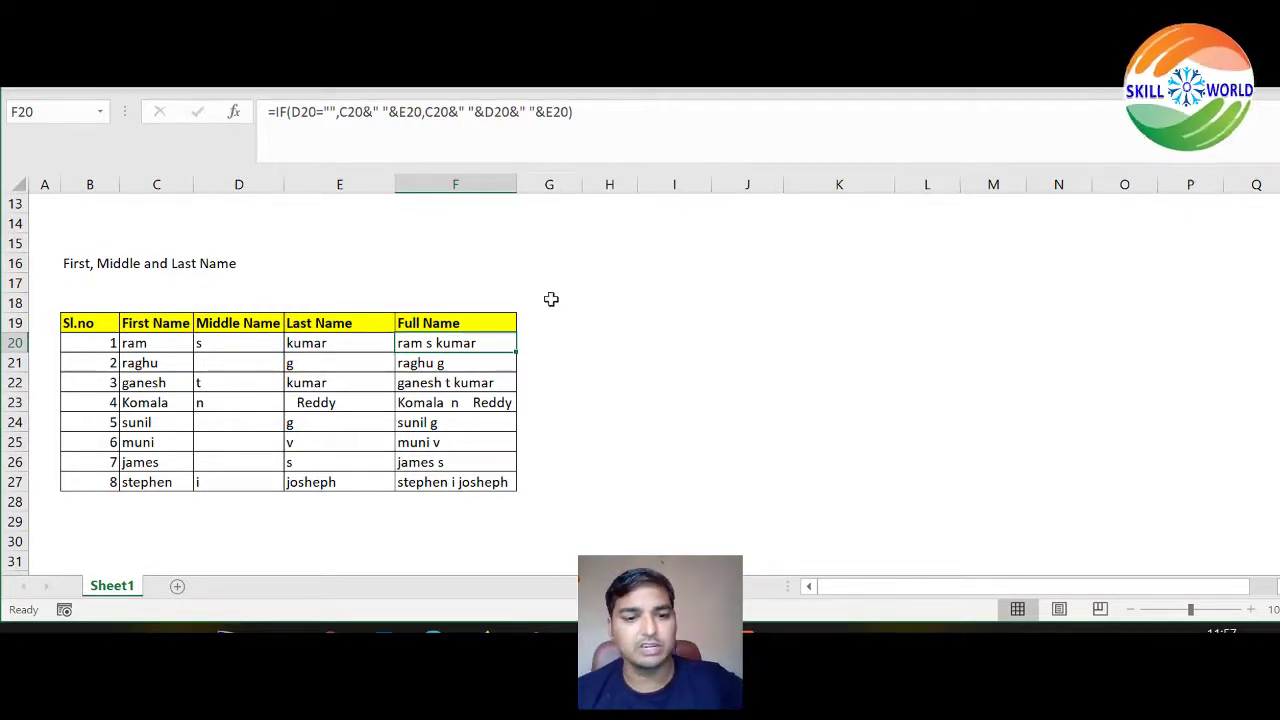
Review F20's formula in edit mode and Komala's row-23 result, then select F20:F27
key("F2")
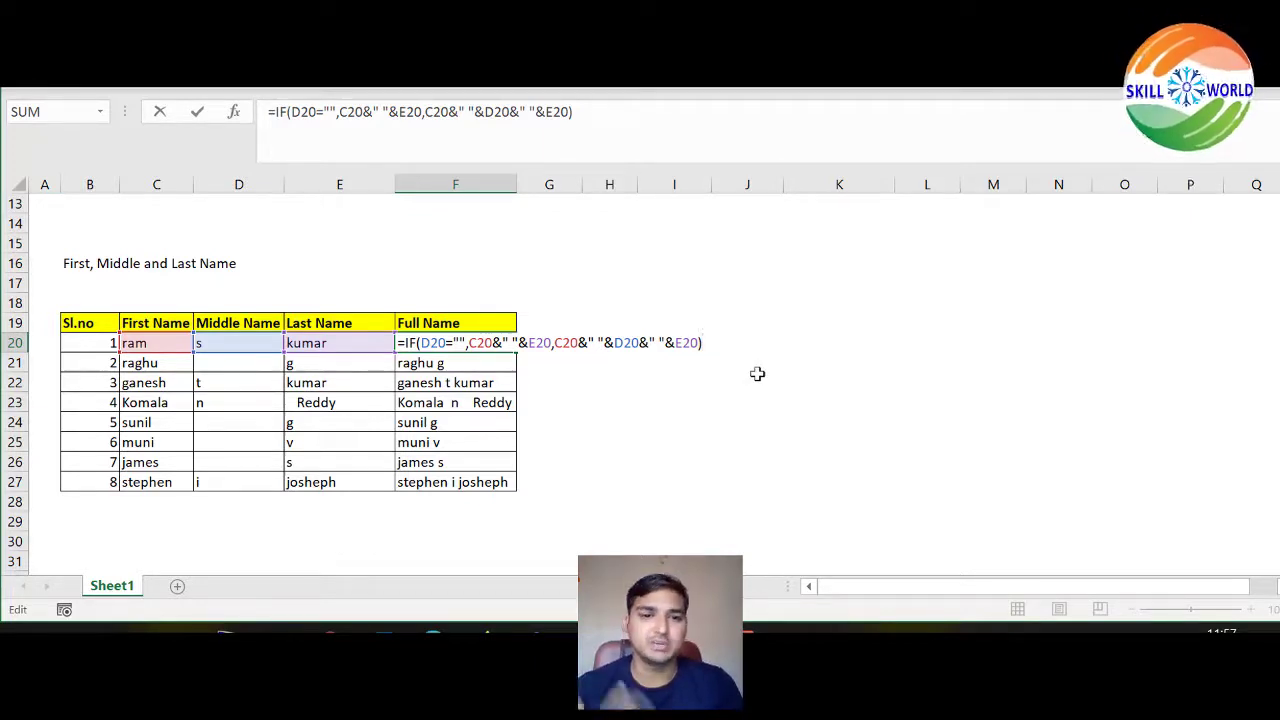
key("Return")
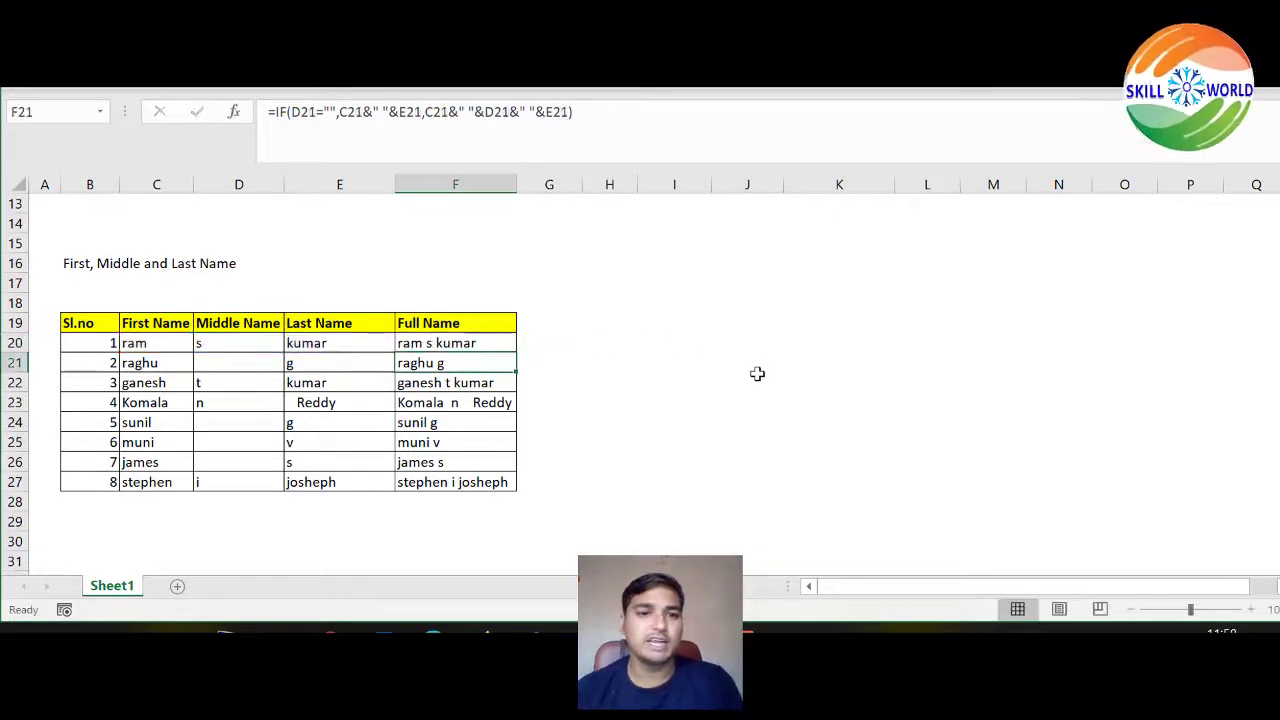
left_click_drag(162, 402, 362, 402)
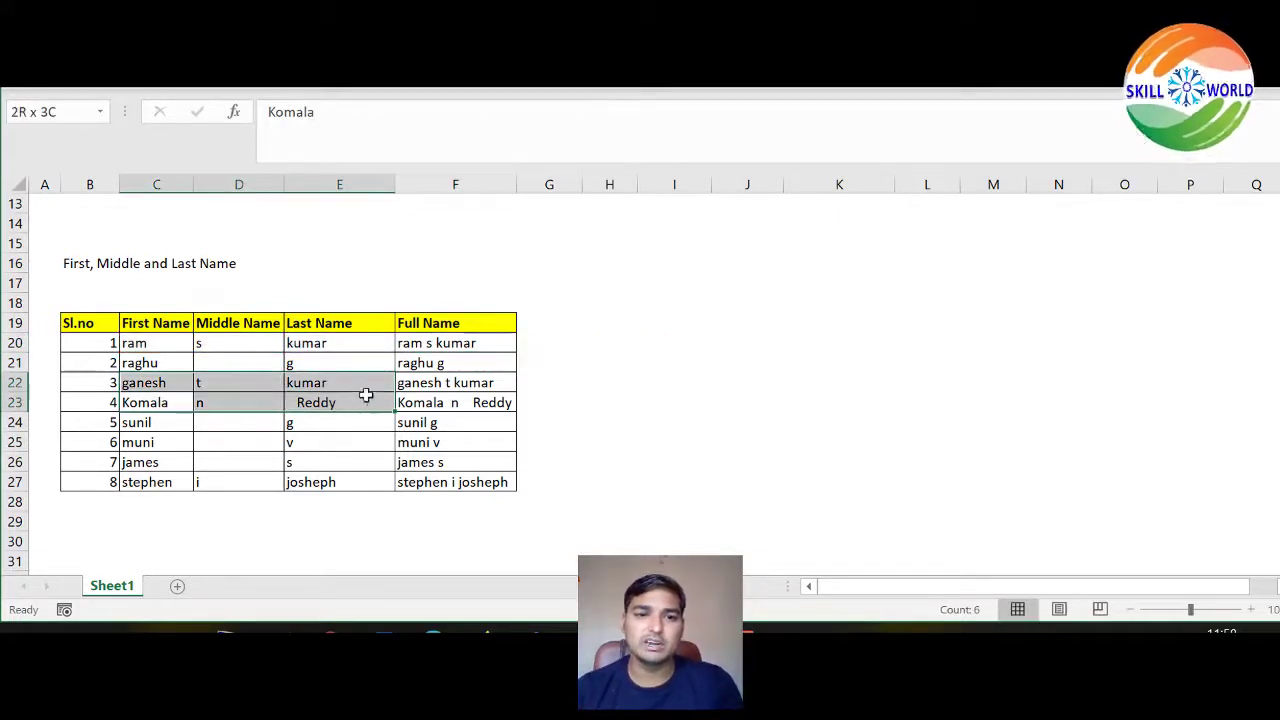
left_click(470, 405)
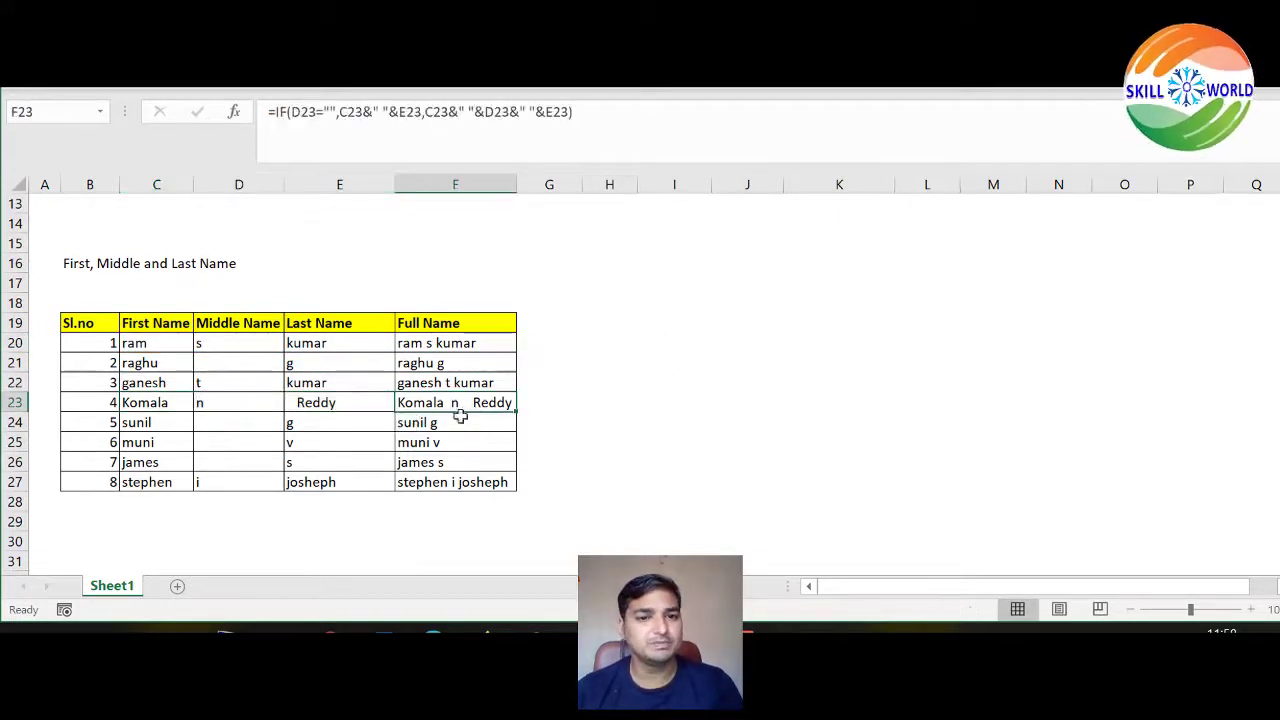
left_click_drag(414, 348, 435, 482)
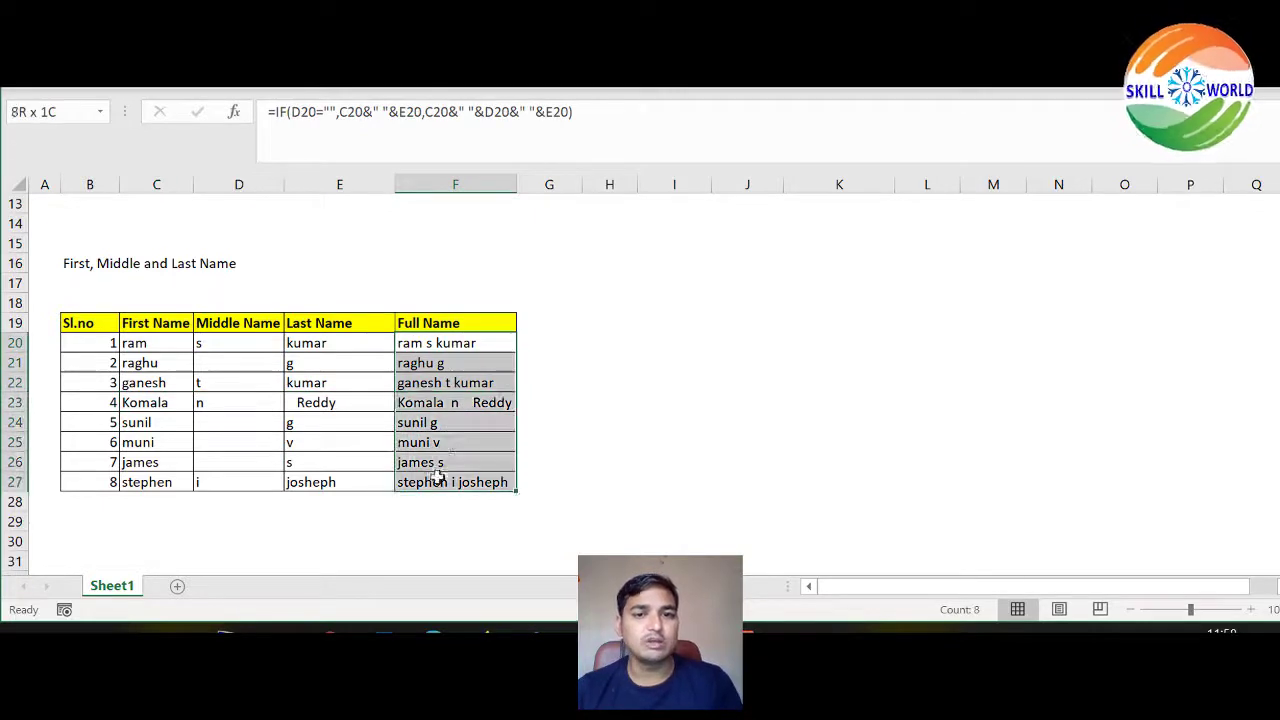
left_click(585, 324)
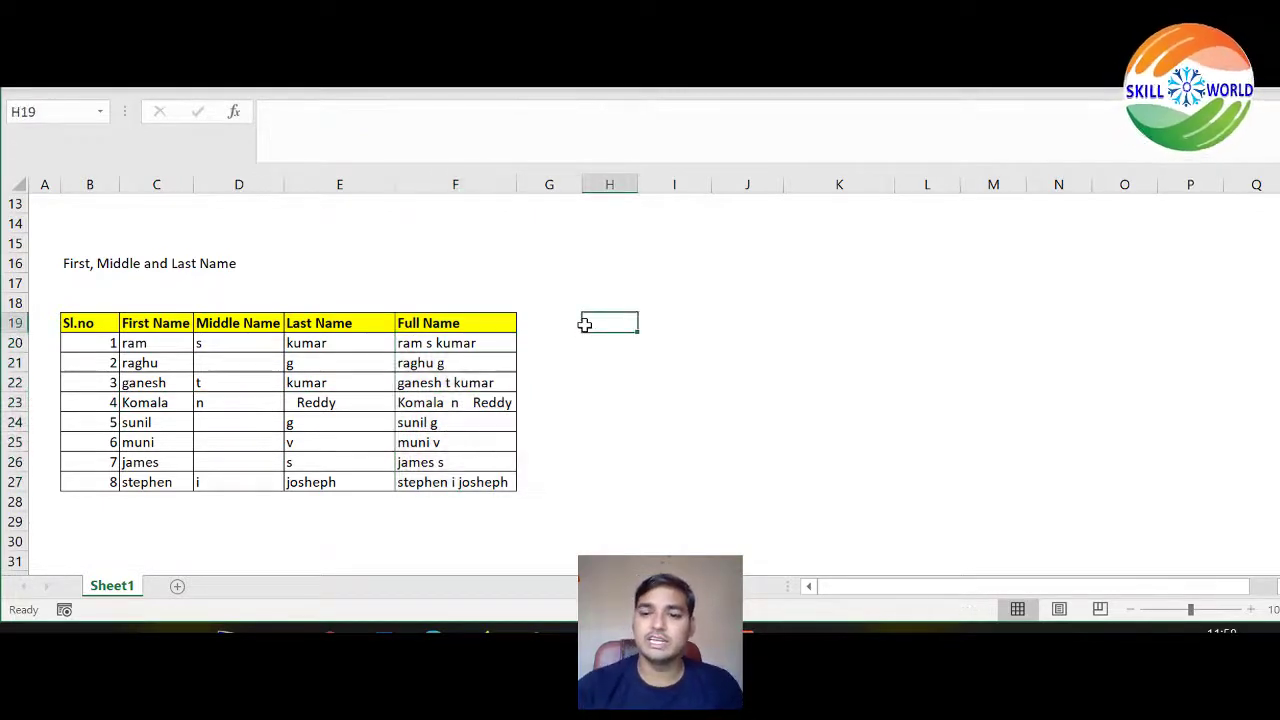
Type the column headings Proper in H19 and Trim in J19
type("=")
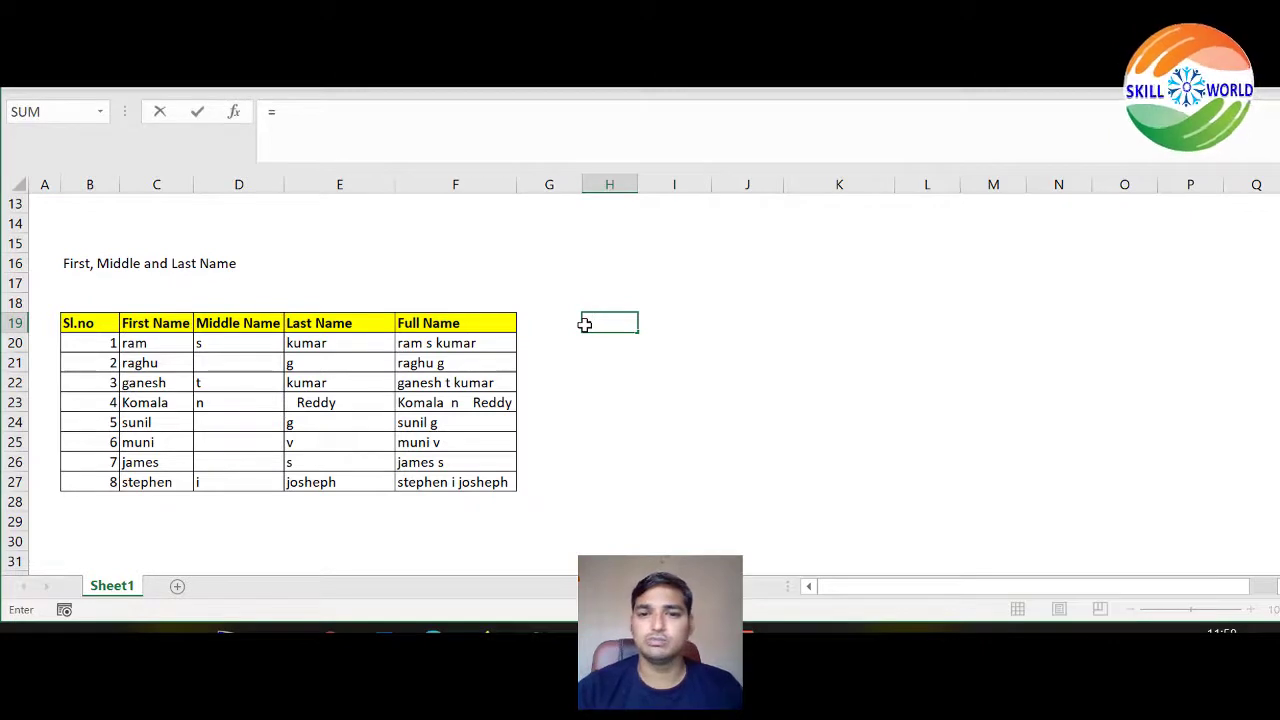
key("BackSpace")
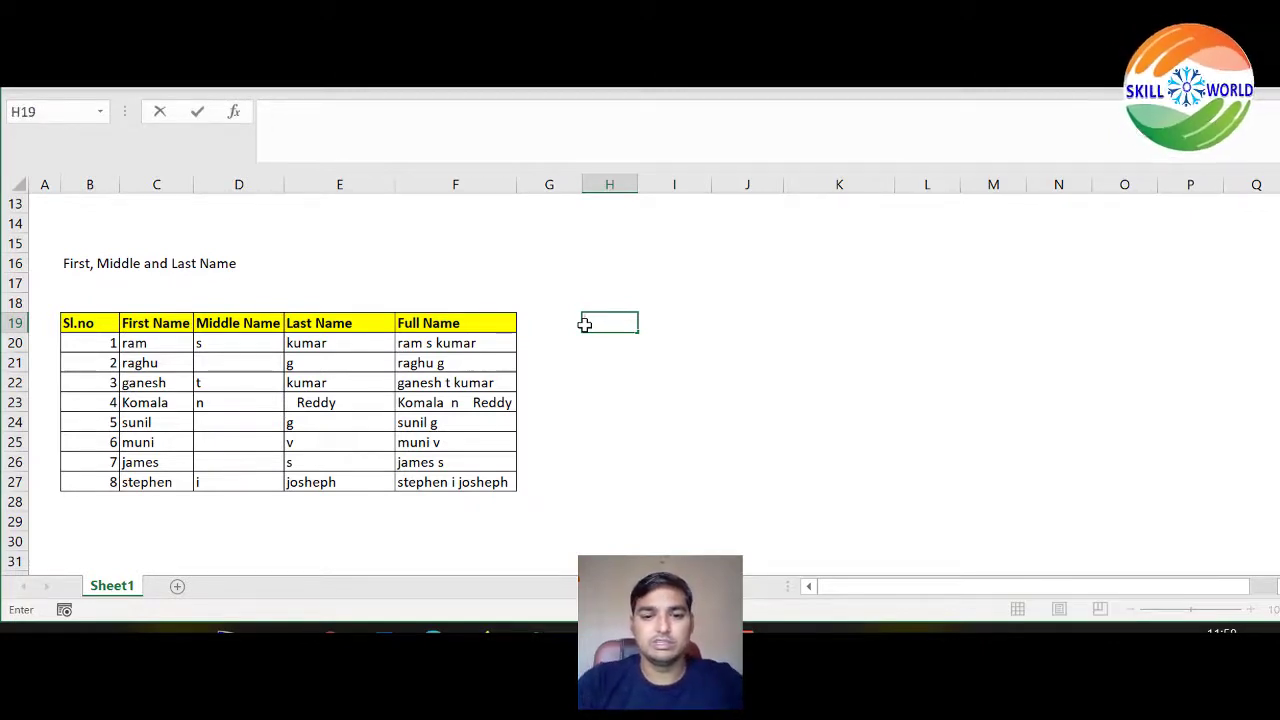
type("proper")
key("Return")
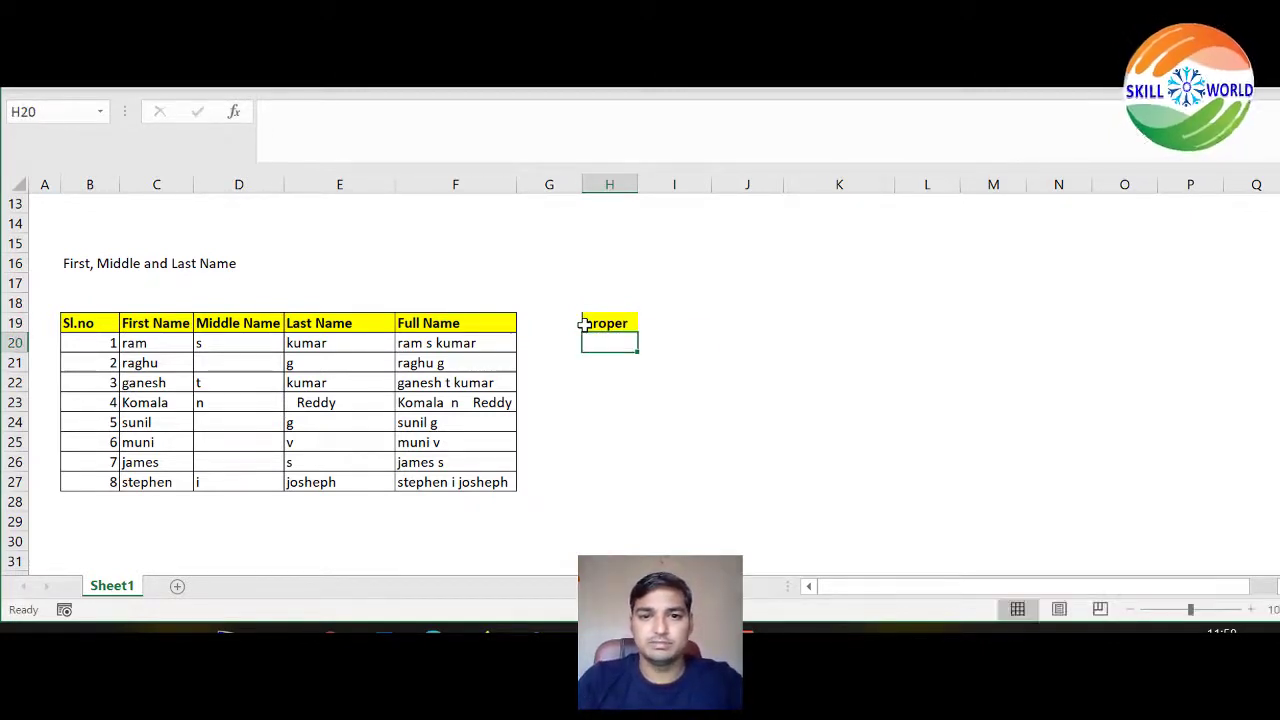
key("Up")
key("Right")
key("Right")
key("Right")
key("Left")
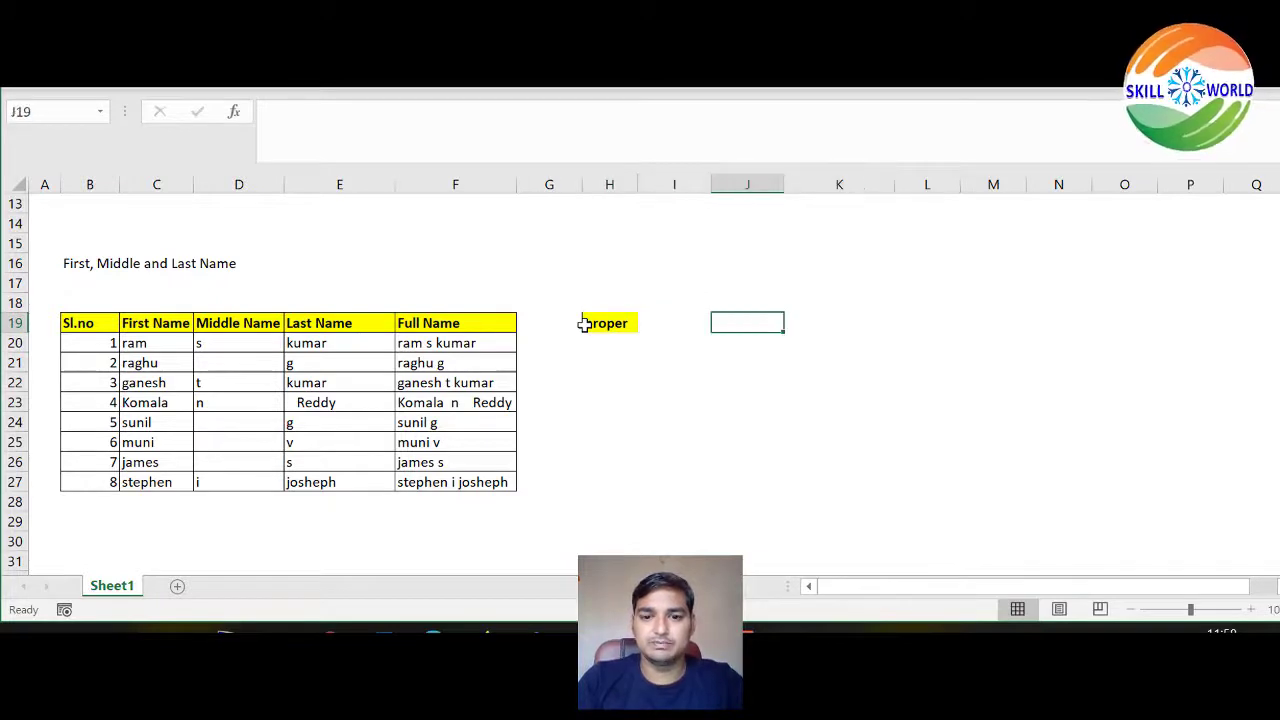
type("Trim")
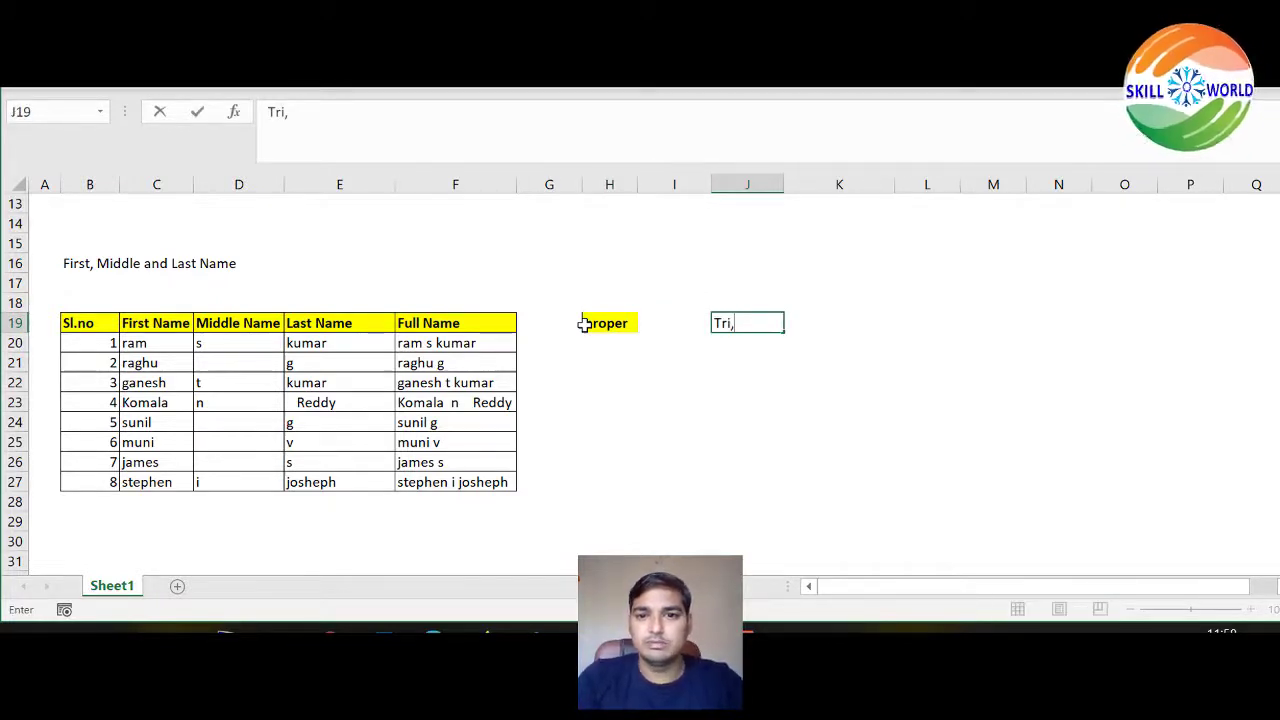
key("Return")
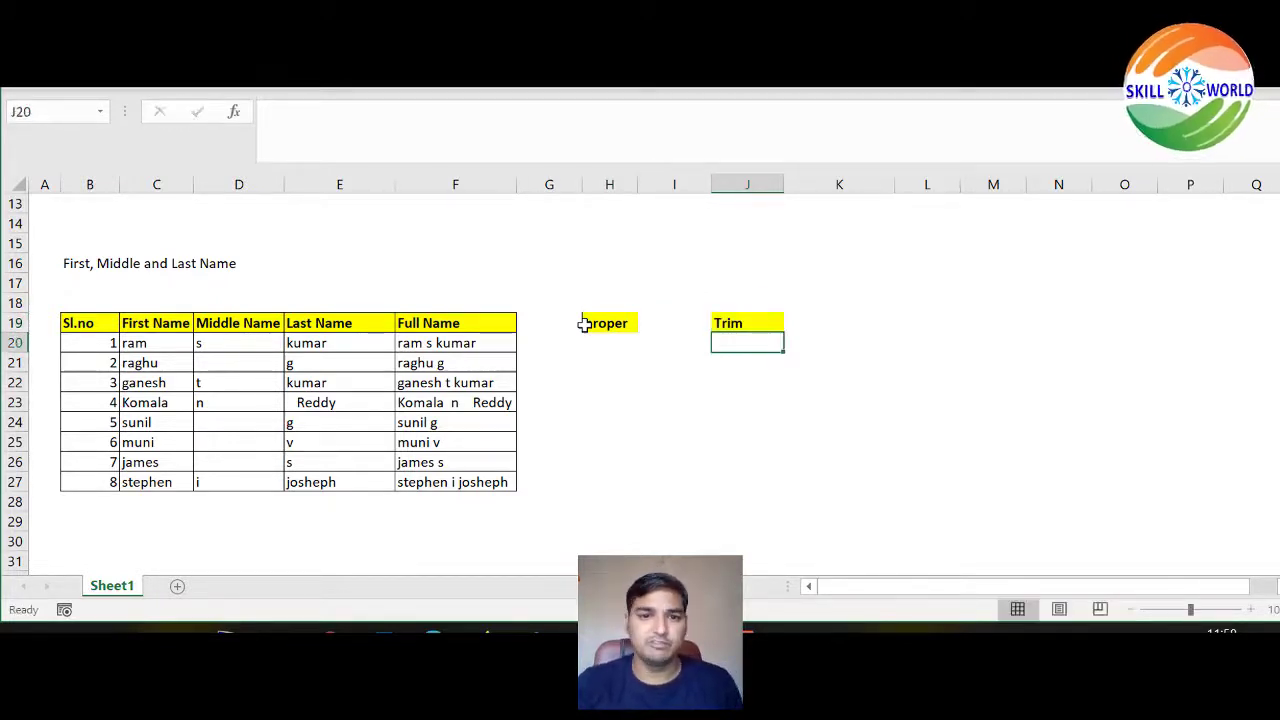
key("Left")
key("Left")
Enter =PROPER(F20) in H20 and fill it down to H27, checking Komala's result
type("=")
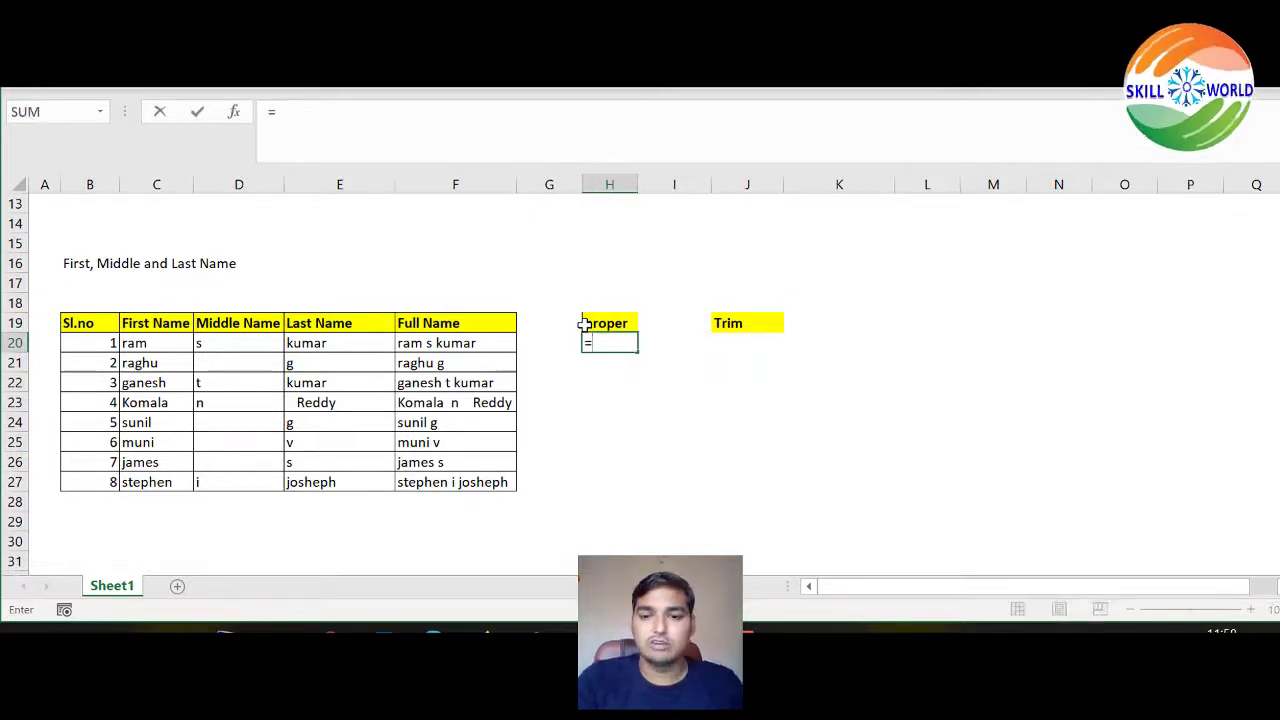
type("proper")
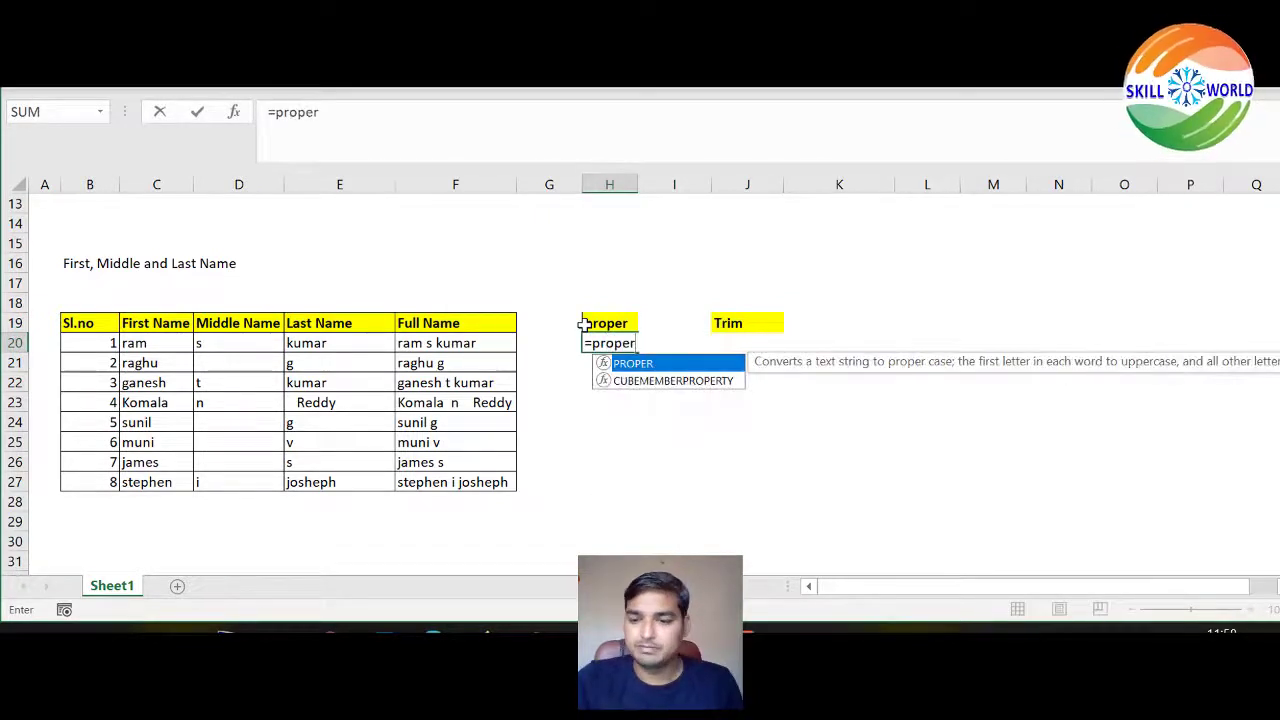
type("(")
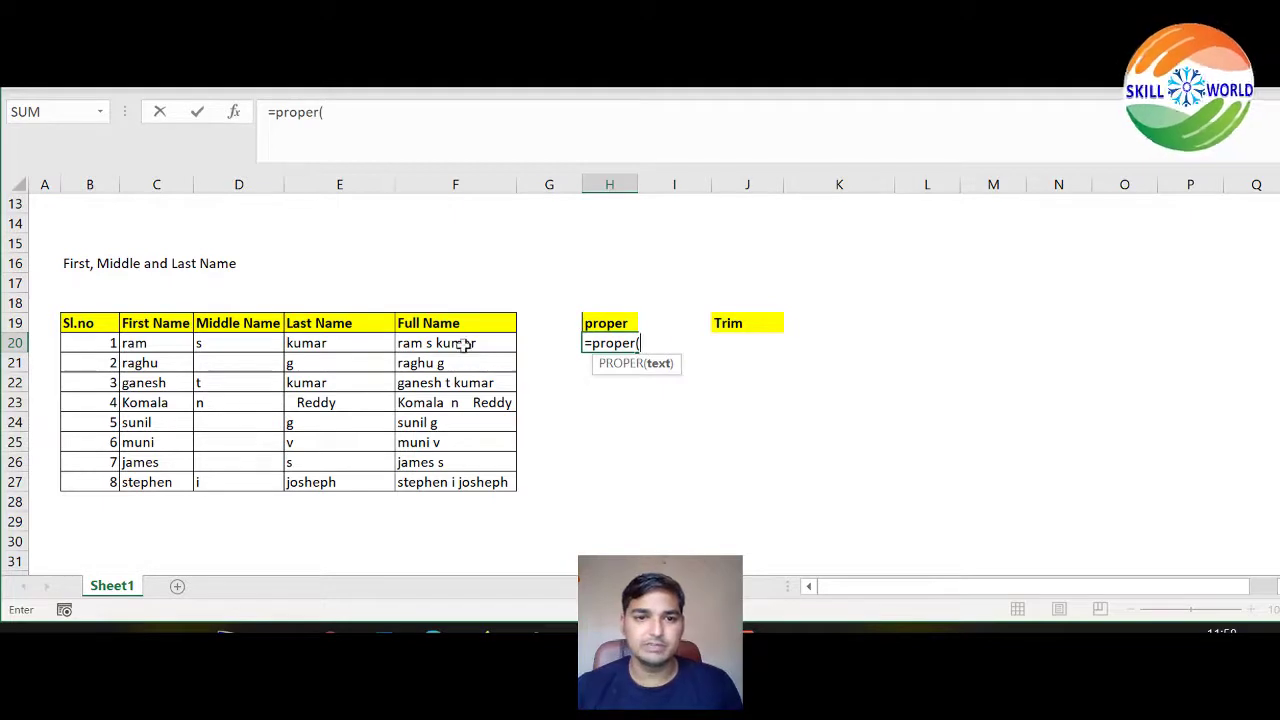
left_click(463, 343)
type(")")
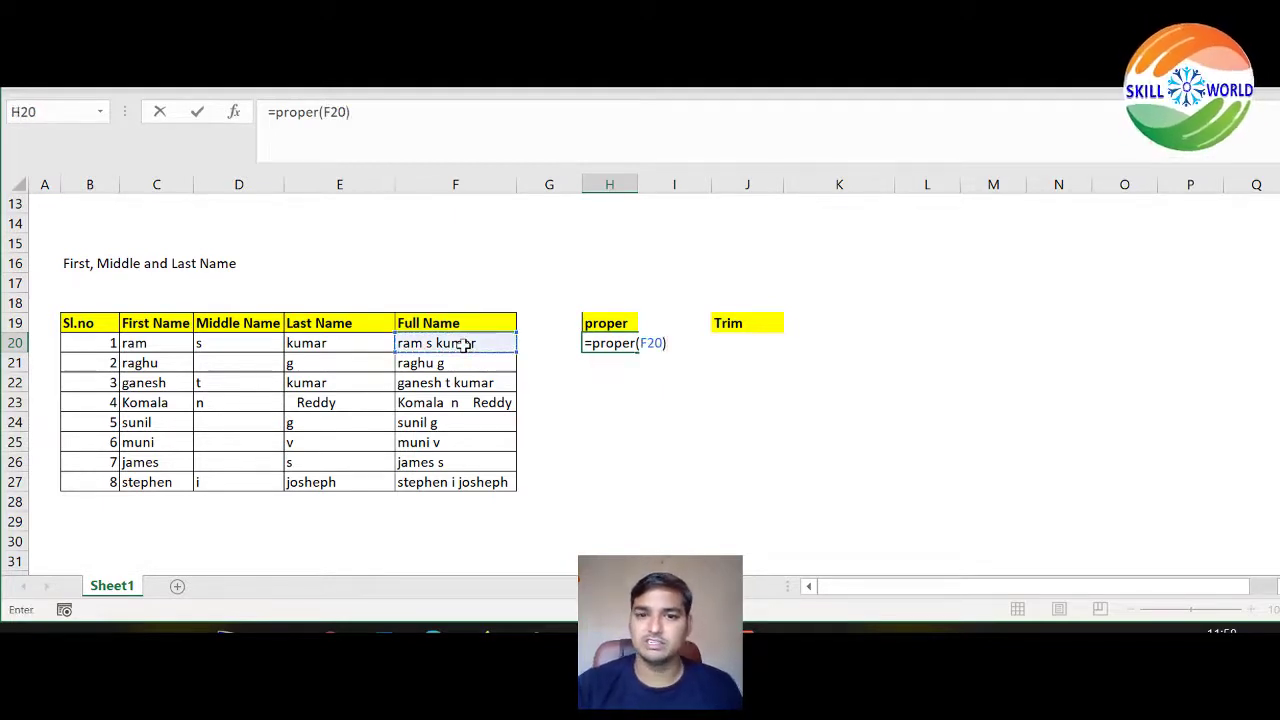
key("Return")
left_click(600, 342)
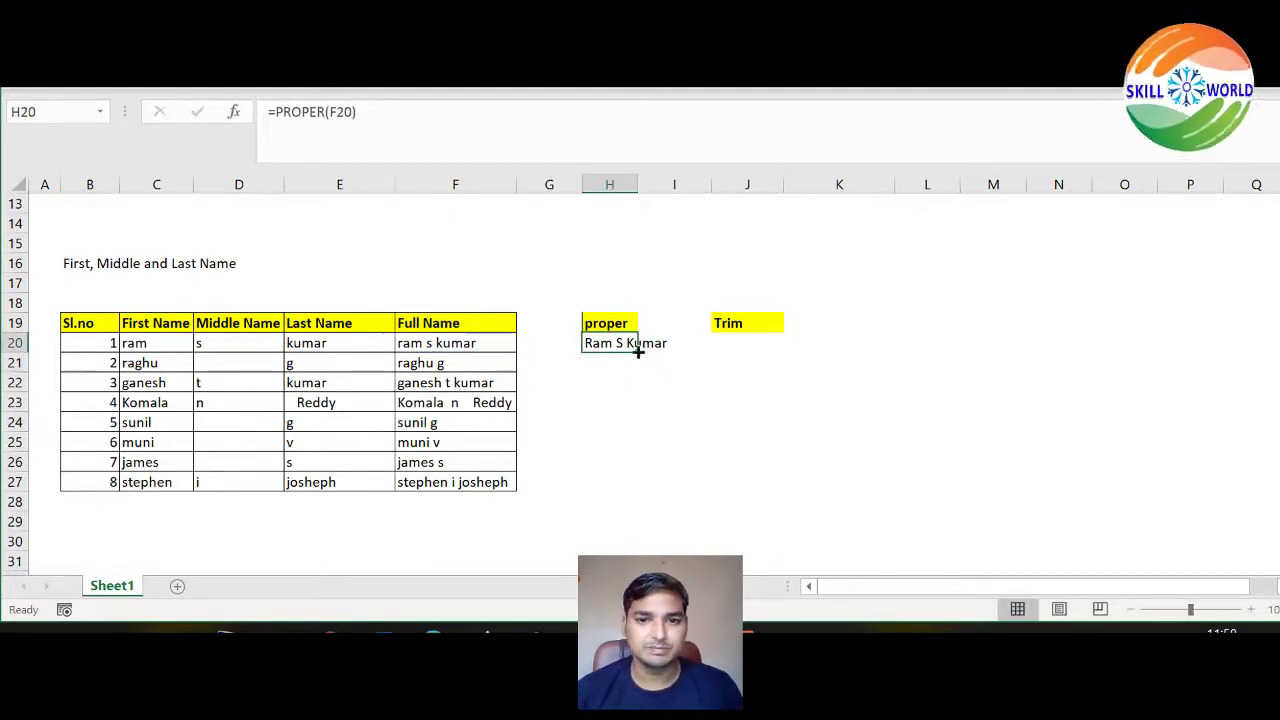
left_click_drag(636, 349, 637, 491)
left_click(720, 448)
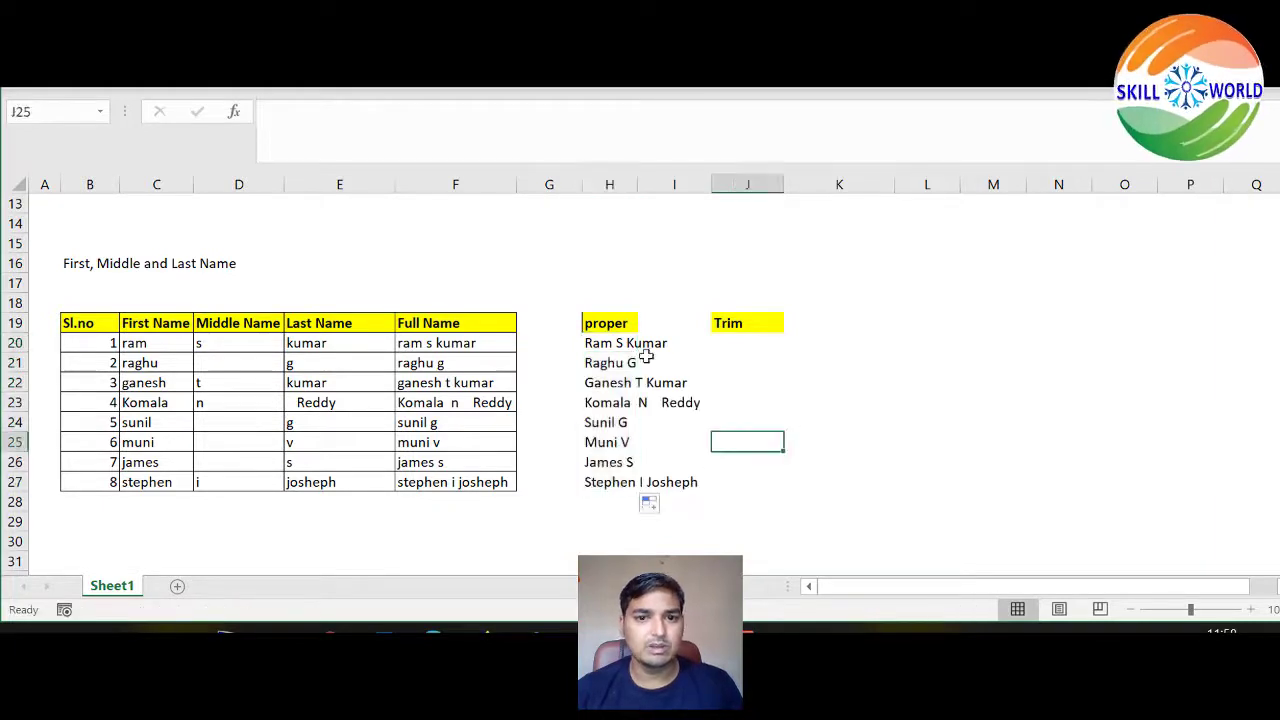
left_click(620, 406)
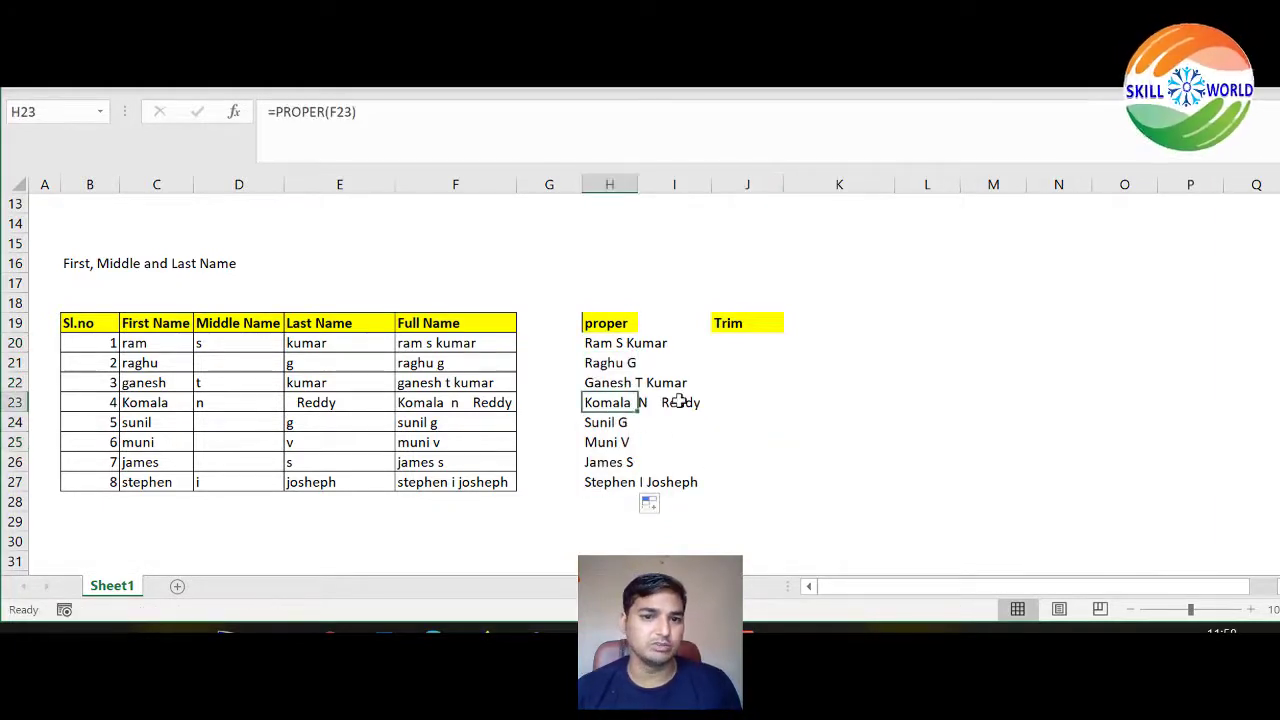
left_click(749, 346)
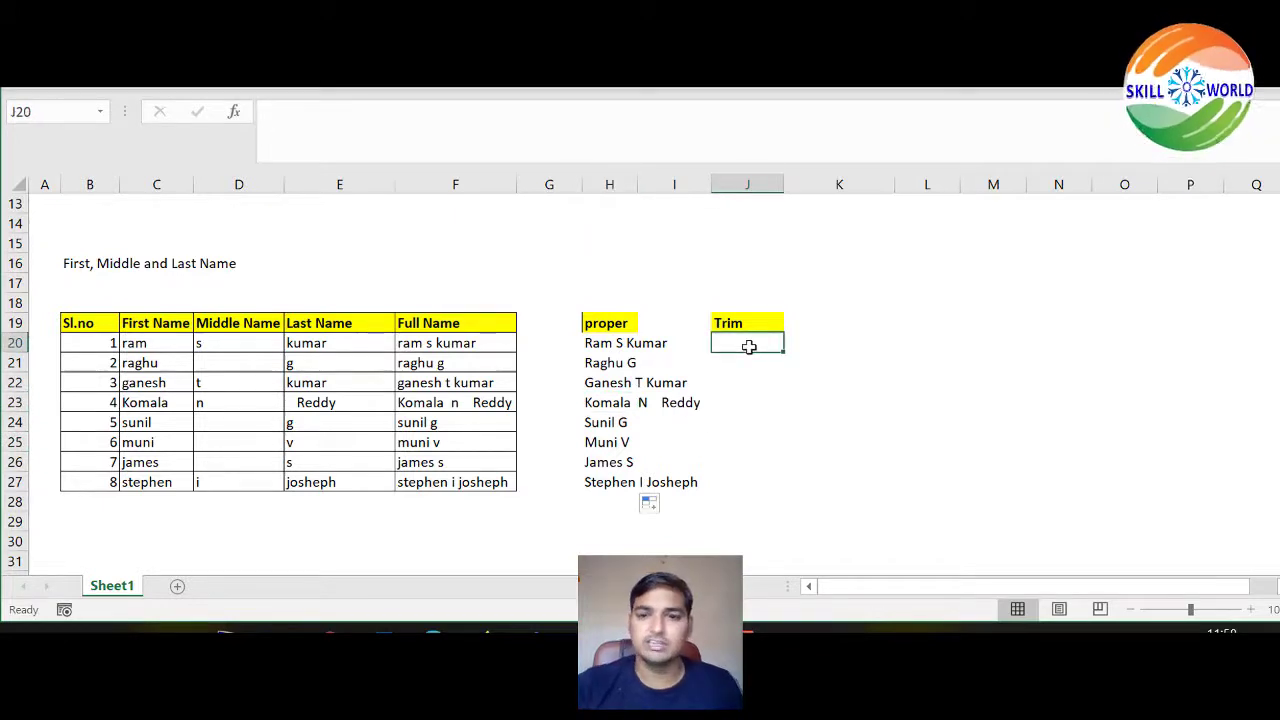
Enter =TRIM(H20) in J20 and fill it down to J27
type("=trim")
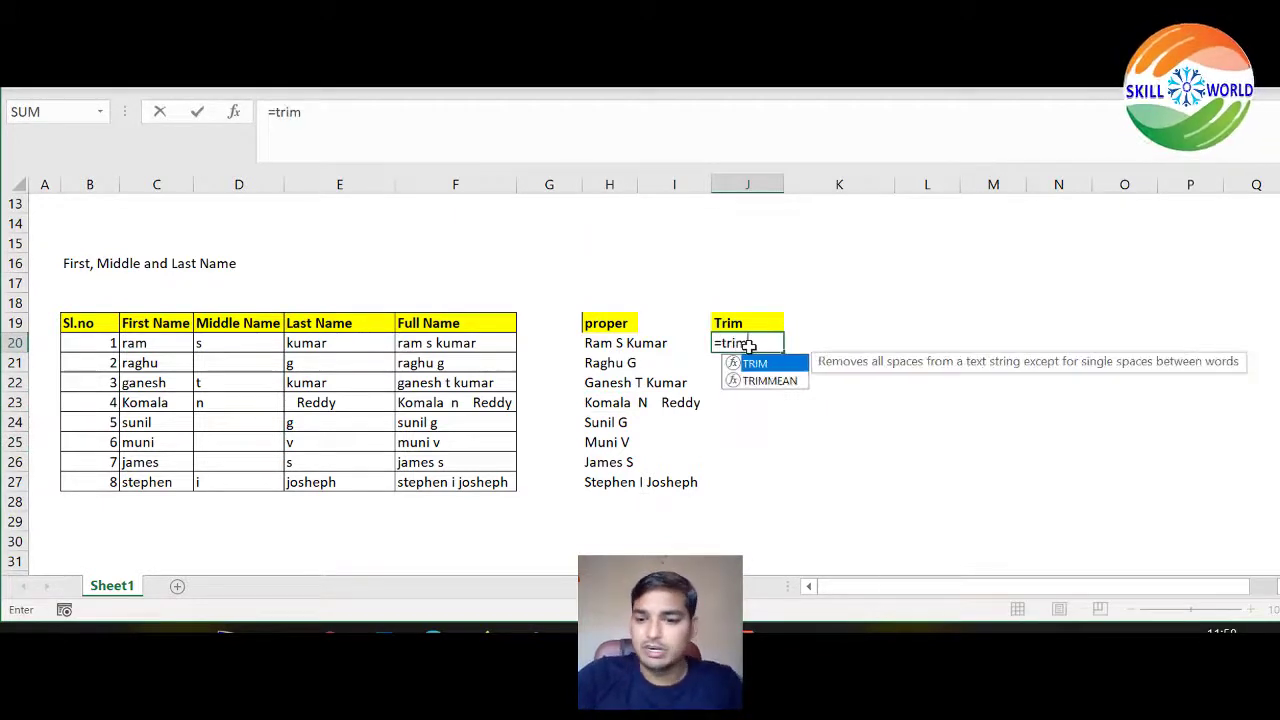
type("(")
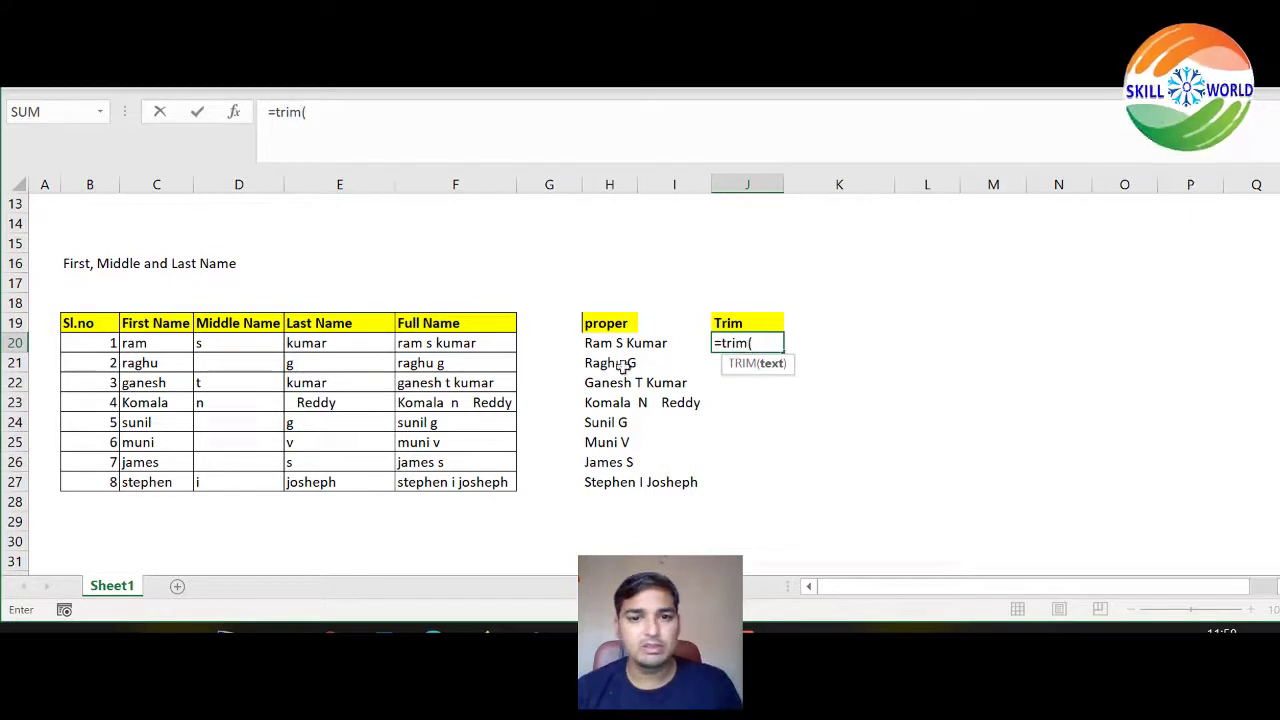
left_click(600, 343)
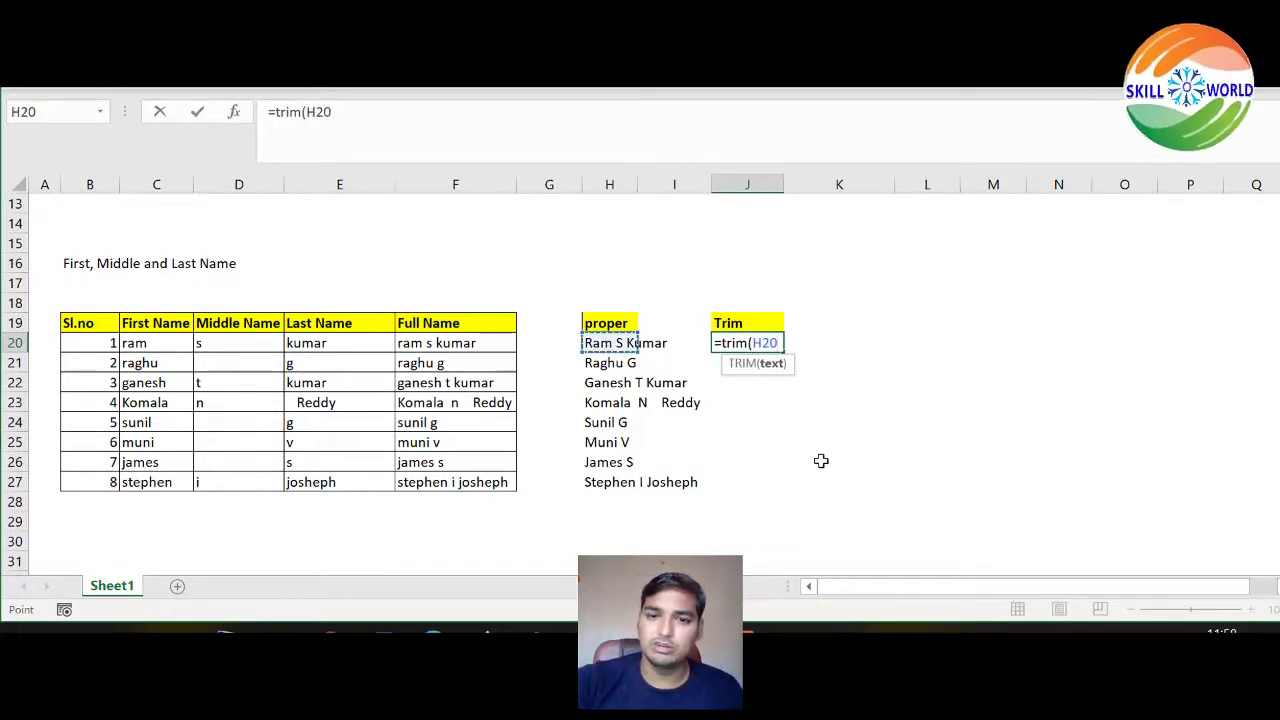
type(")")
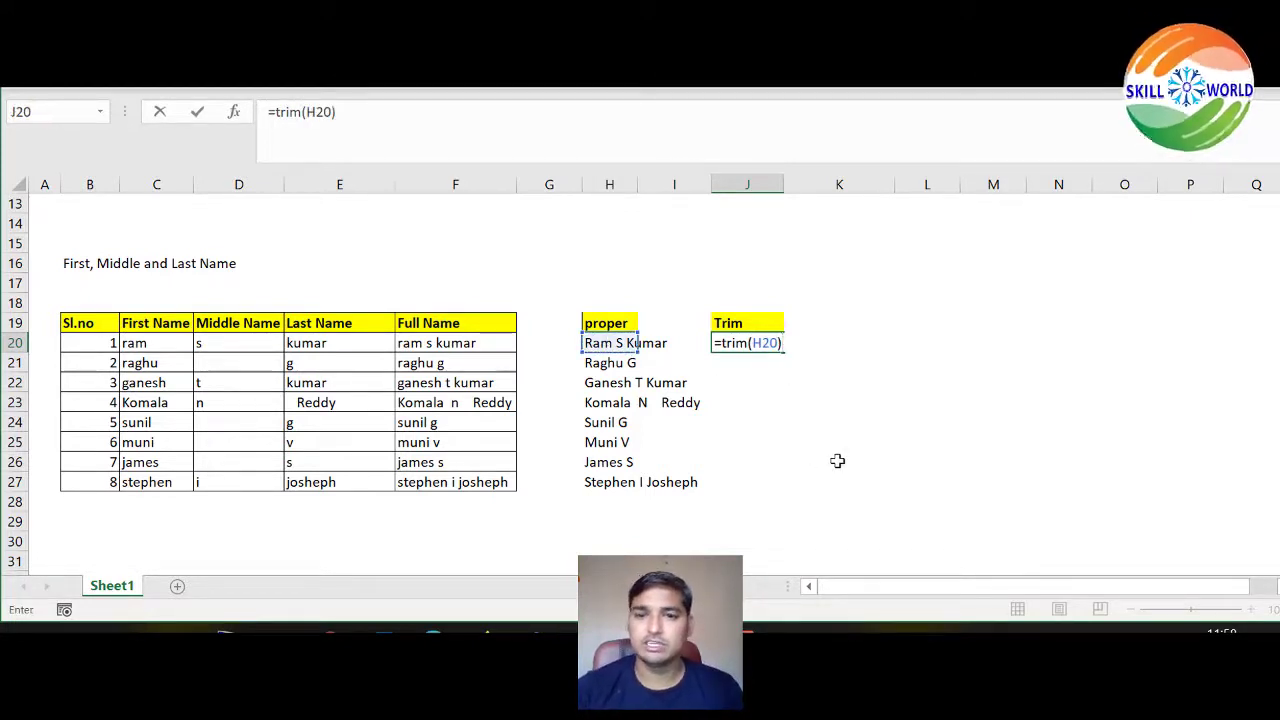
key("Return")
left_click(757, 345)
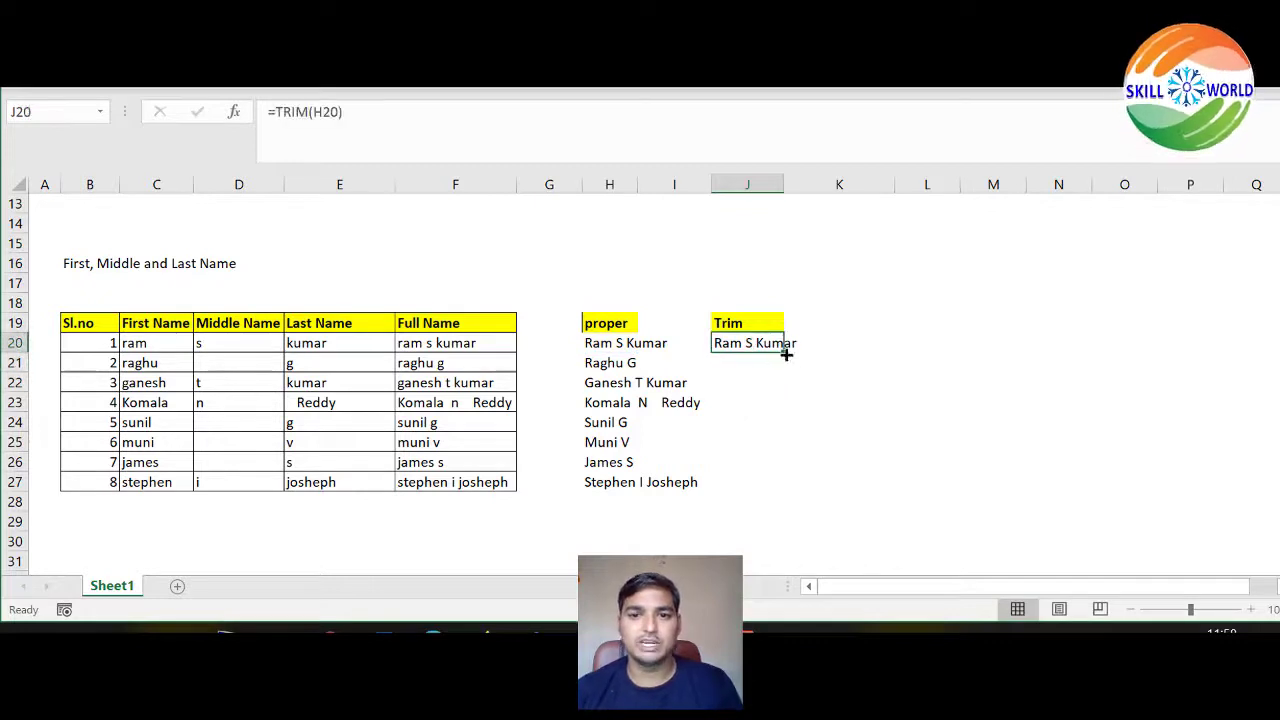
left_click_drag(786, 353, 776, 490)
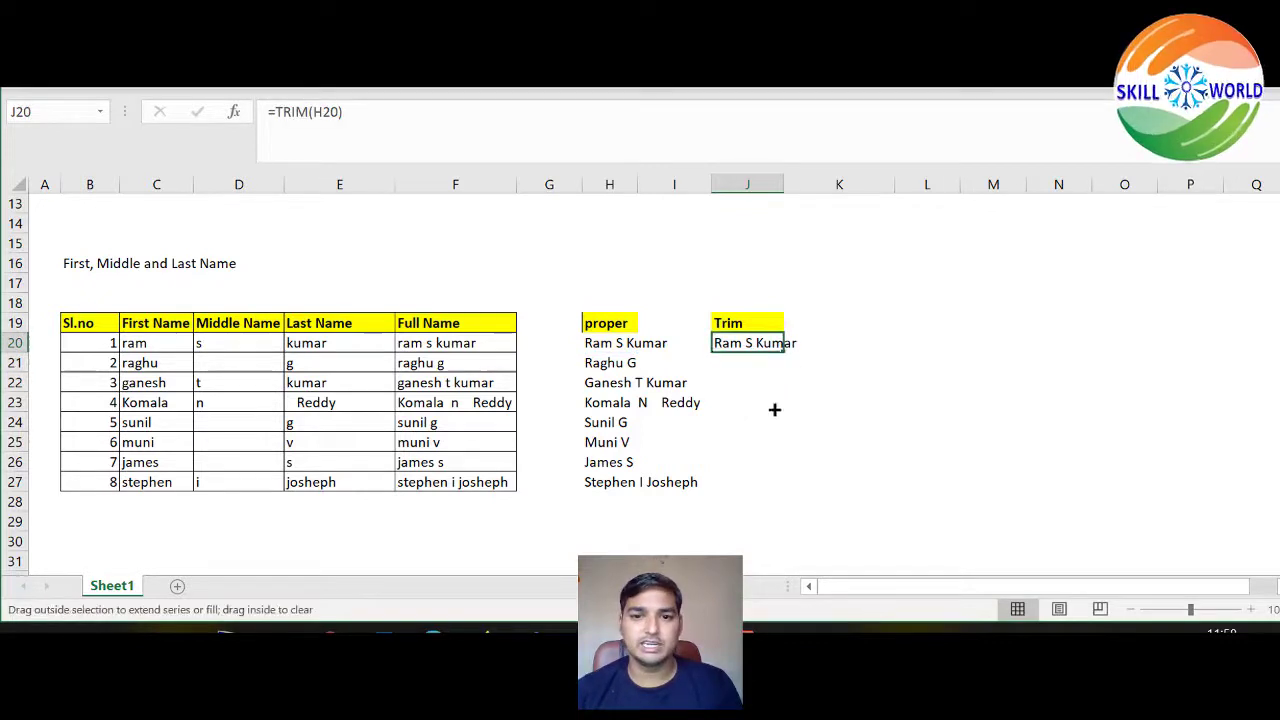
left_click(876, 431)
left_click(738, 405)
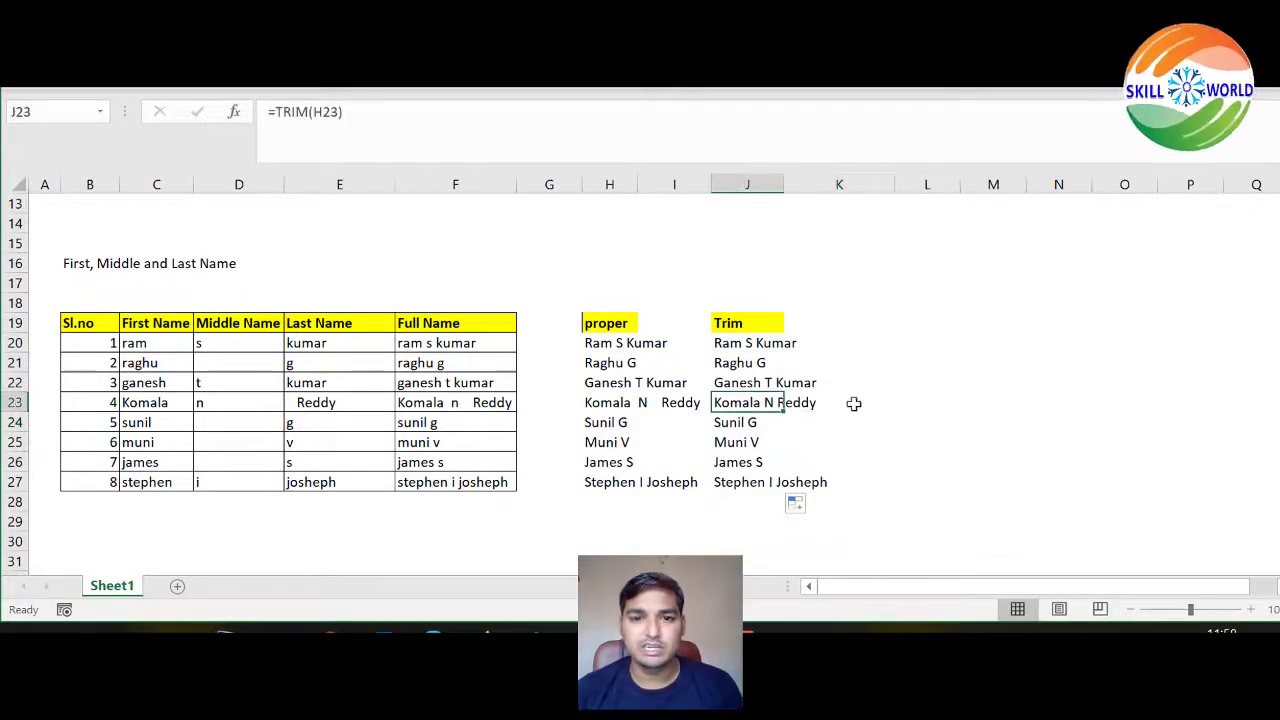
Compare Komala's proper and trimmed names, then review the TRIM, PROPER and IF formulas
left_click_drag(663, 402, 780, 402)
left_click_drag(606, 402, 806, 404)
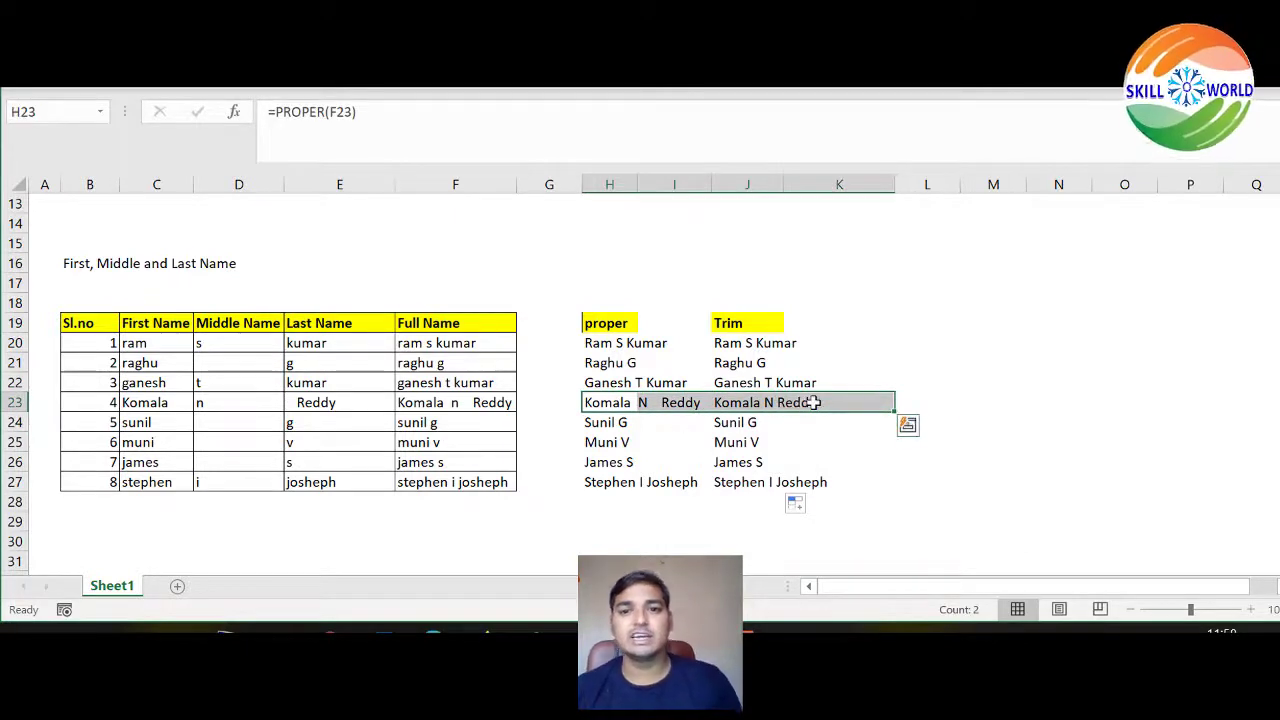
left_click(951, 361)
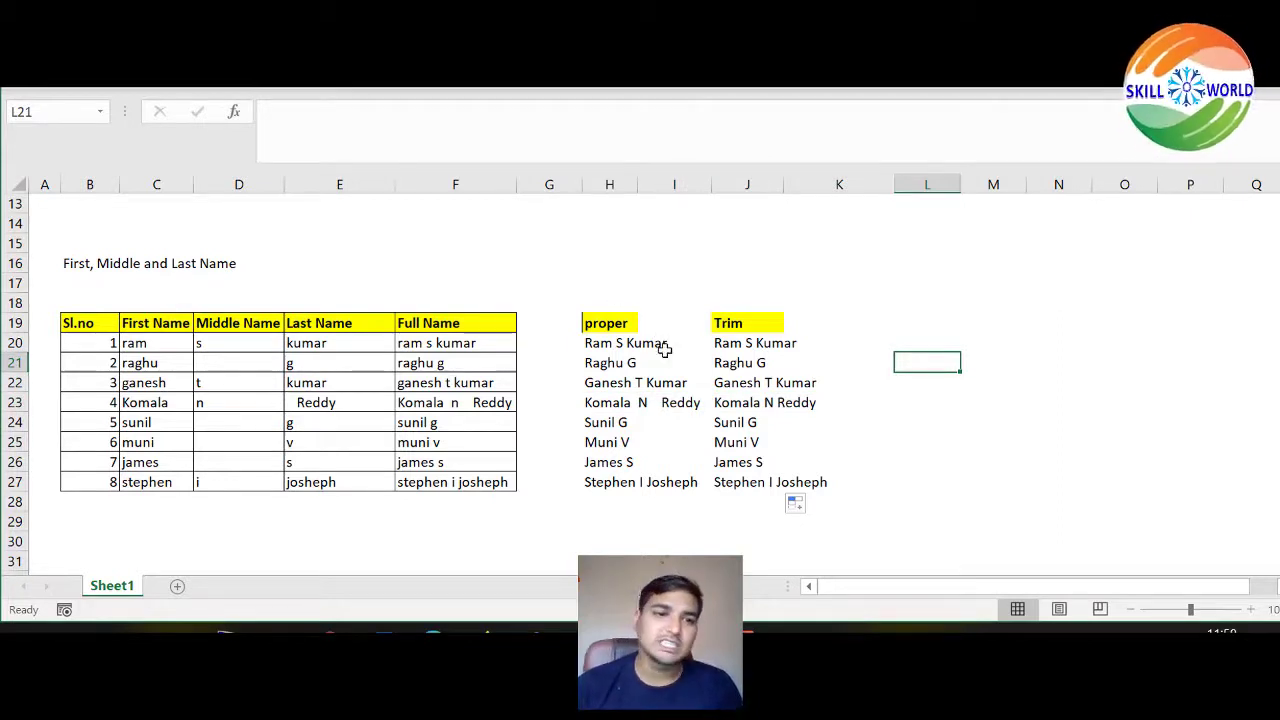
left_click(729, 346)
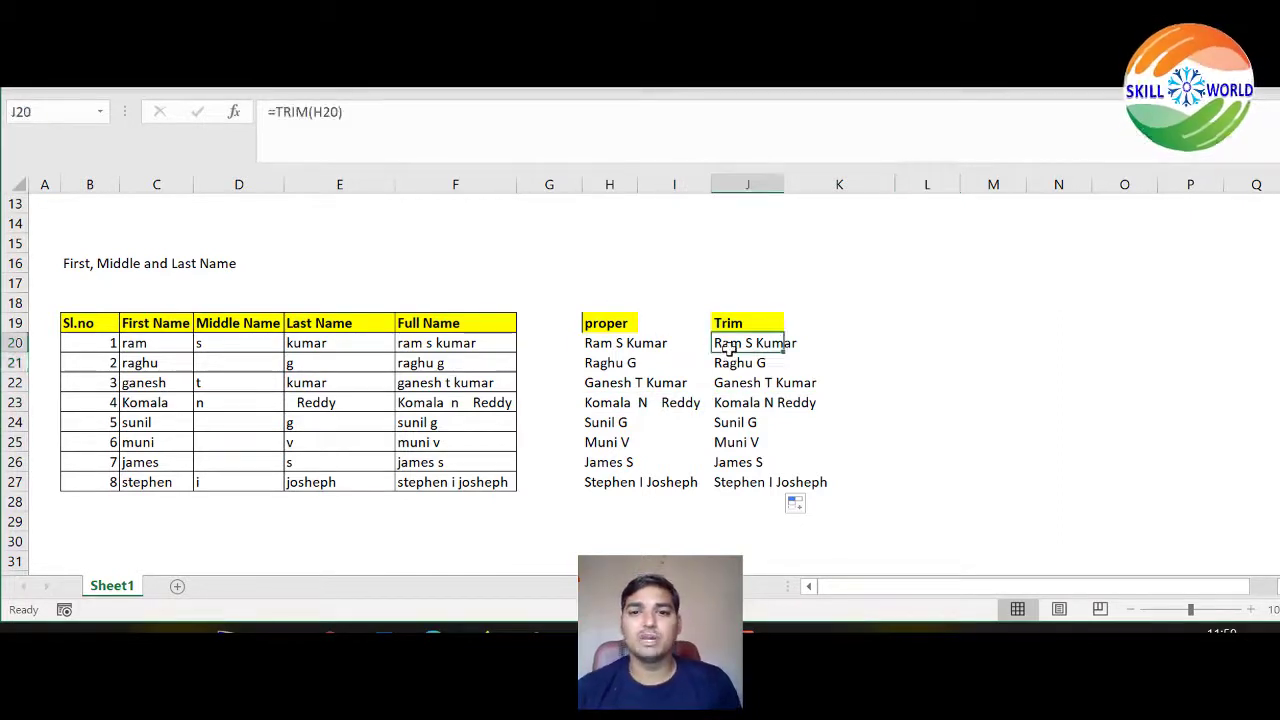
left_click(614, 343)
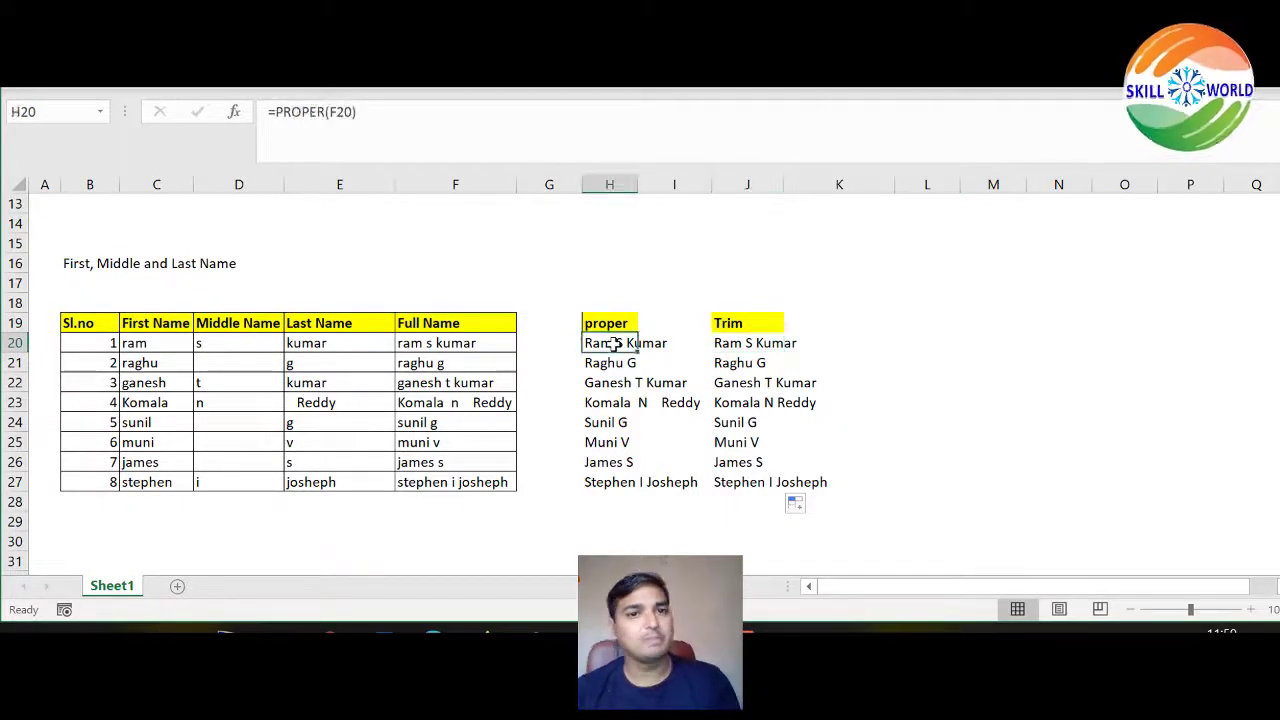
left_click(479, 341)
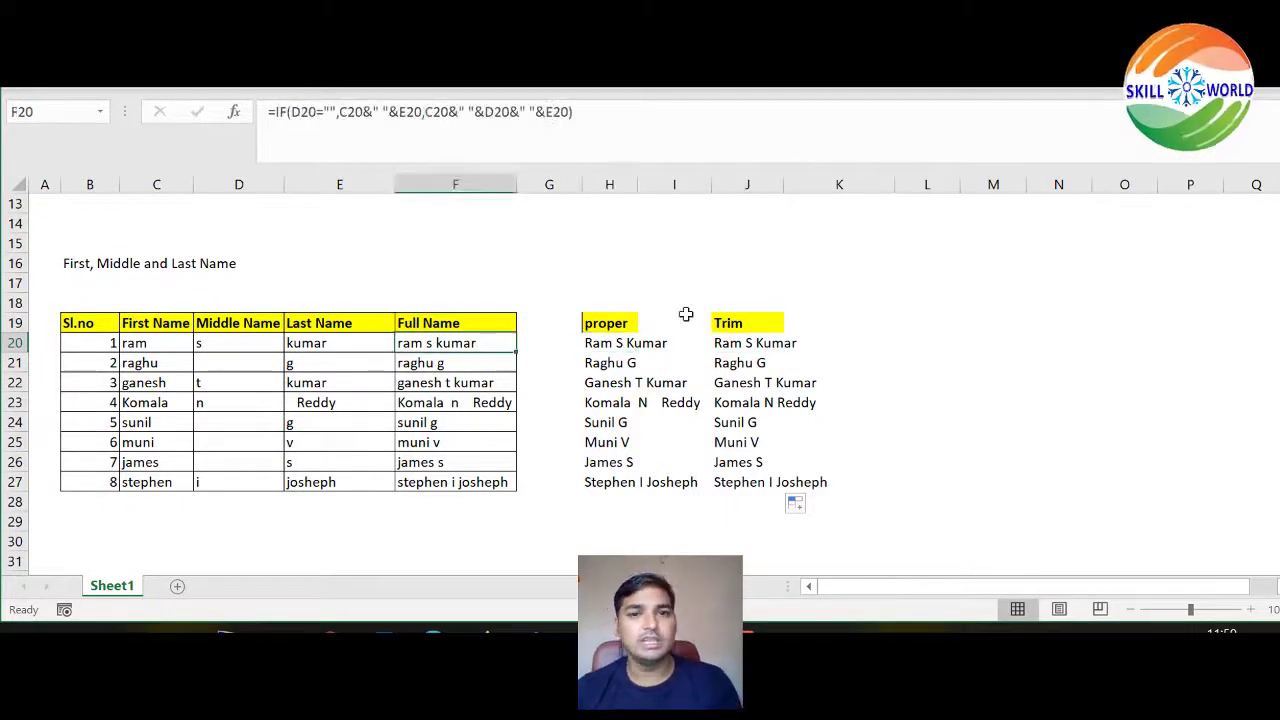
Revisit the earlier formulas in M5, K5 and E5, then bring up the Alt+Tab window list
scroll(680, 315, "up", 2)
scroll(680, 315, "up", 2)
left_click(983, 287)
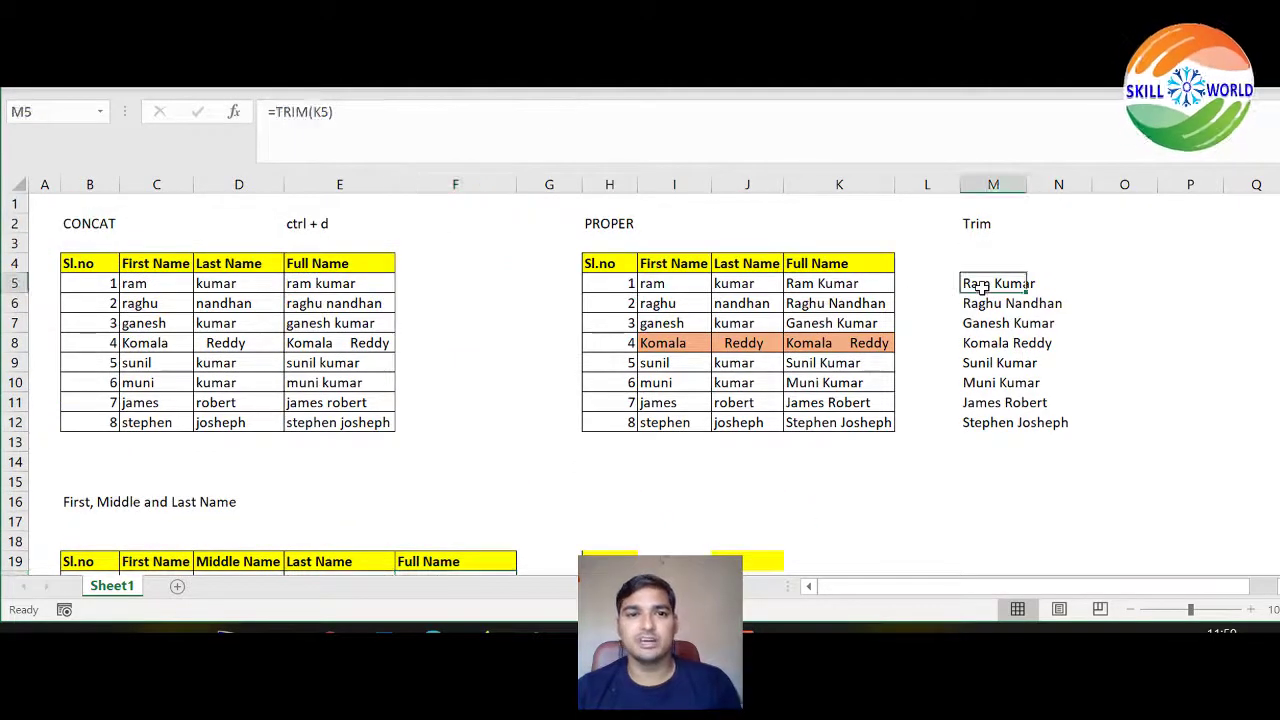
left_click(853, 283)
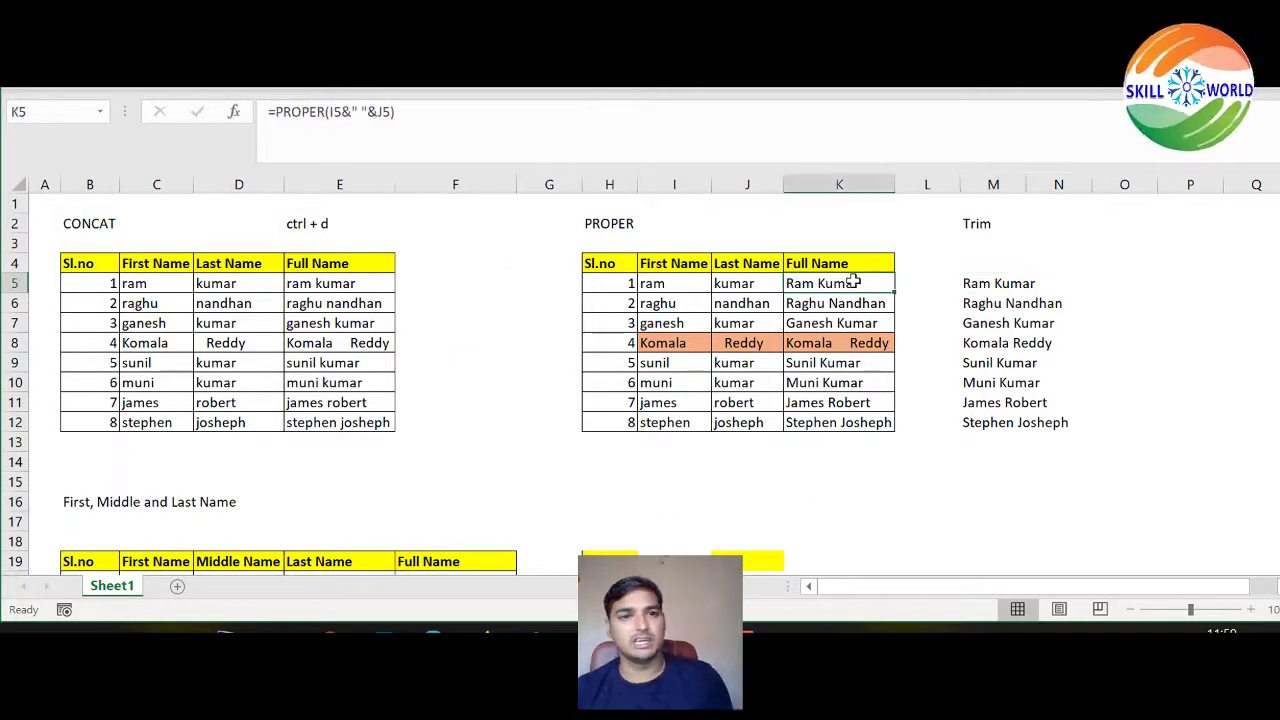
left_click(354, 286)
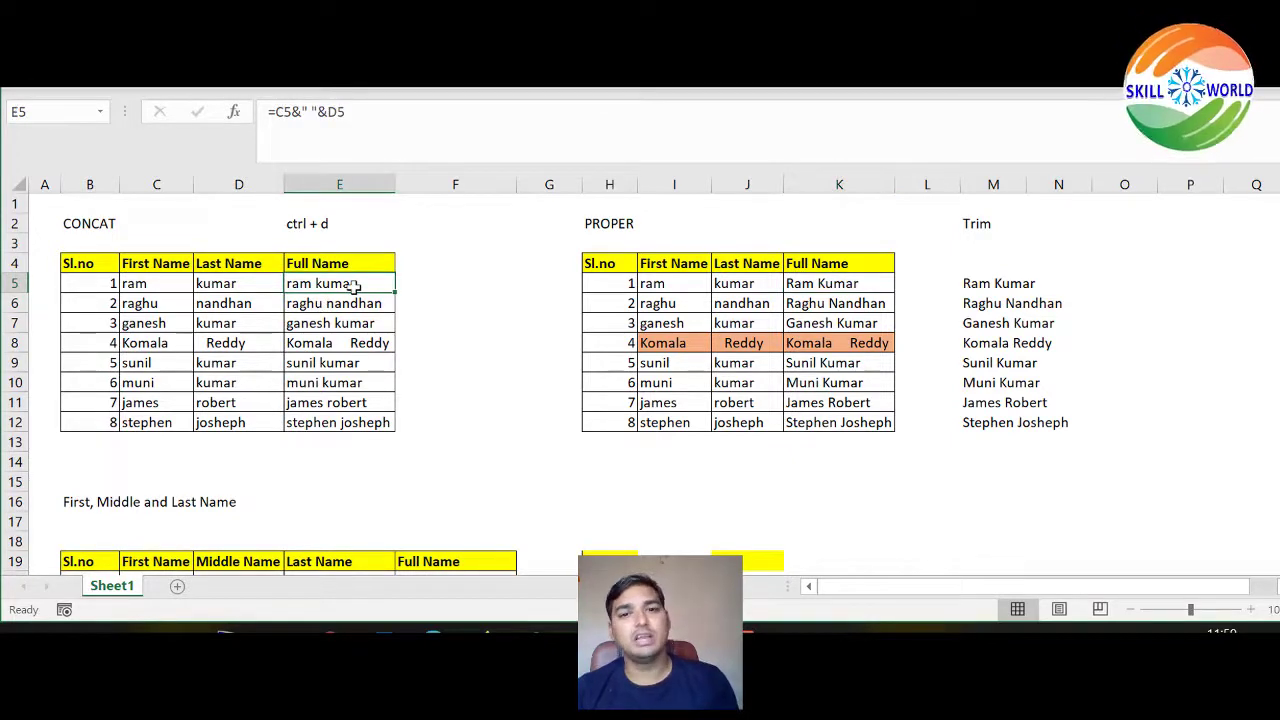
scroll(723, 292, "down", 2)
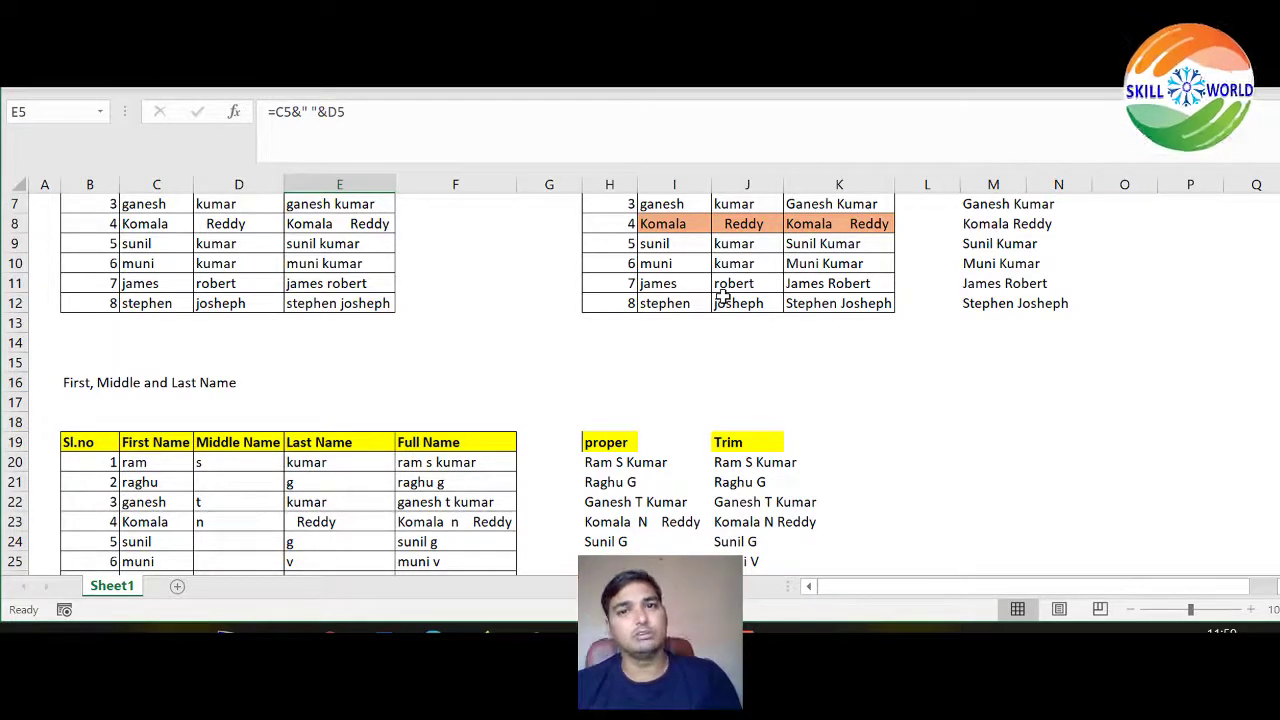
key("alt+Tab")
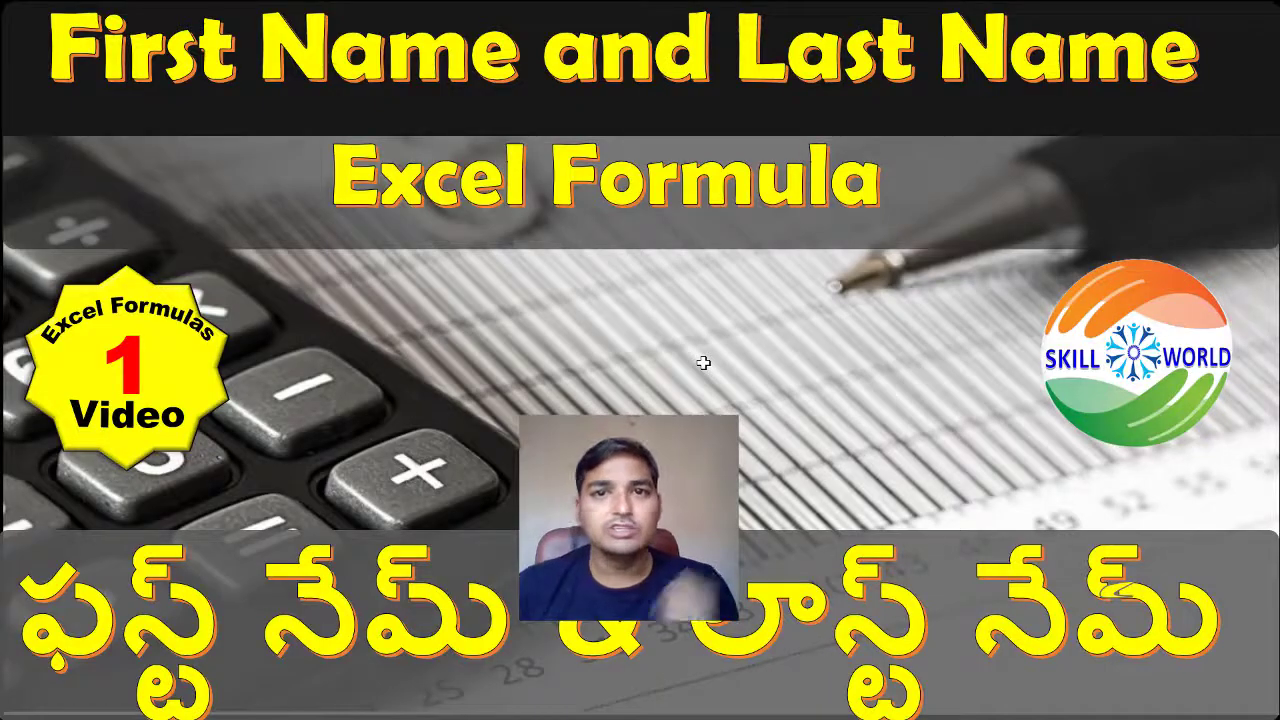
Advance the slide show to the closing subscribe slide
key("Right")
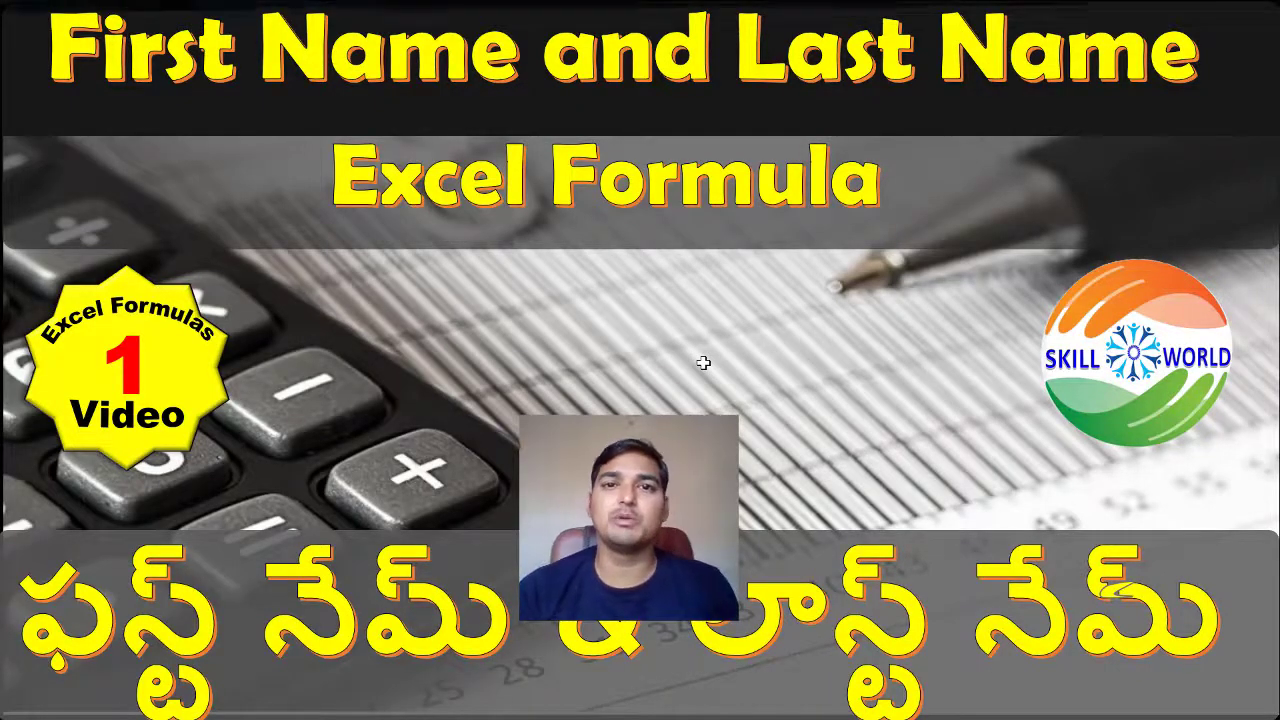